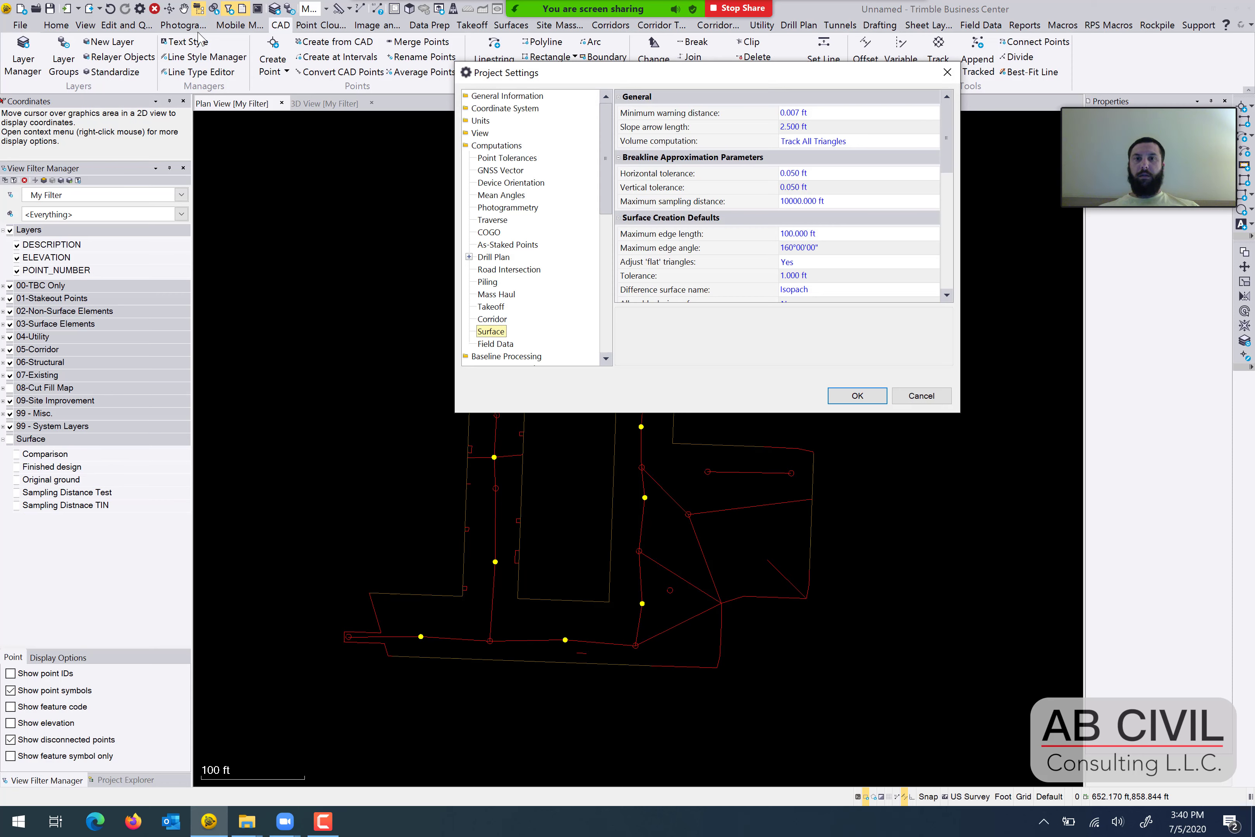
# Review the maximum sampling distance in the project's surface computation settings and close the settings.
pyautogui.click(482, 148)
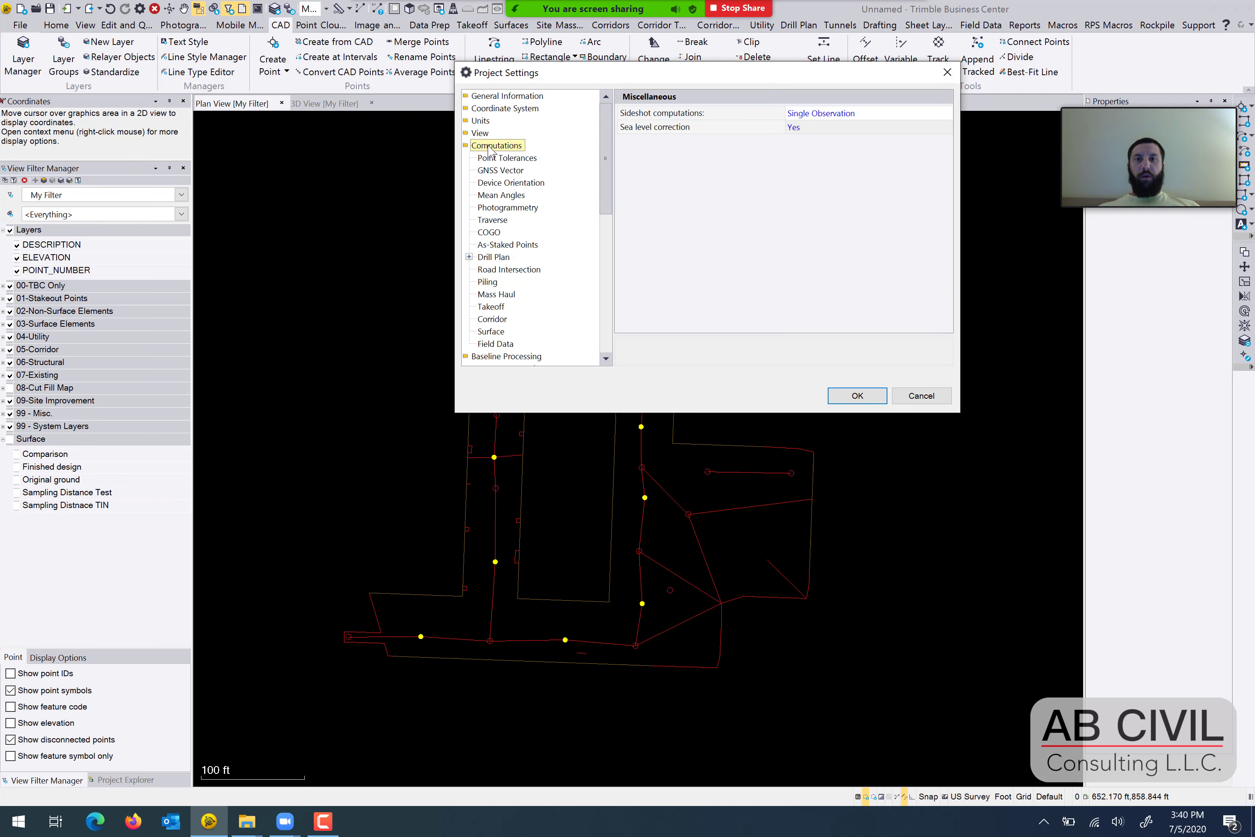
pyautogui.scroll(-1, 507, 313)
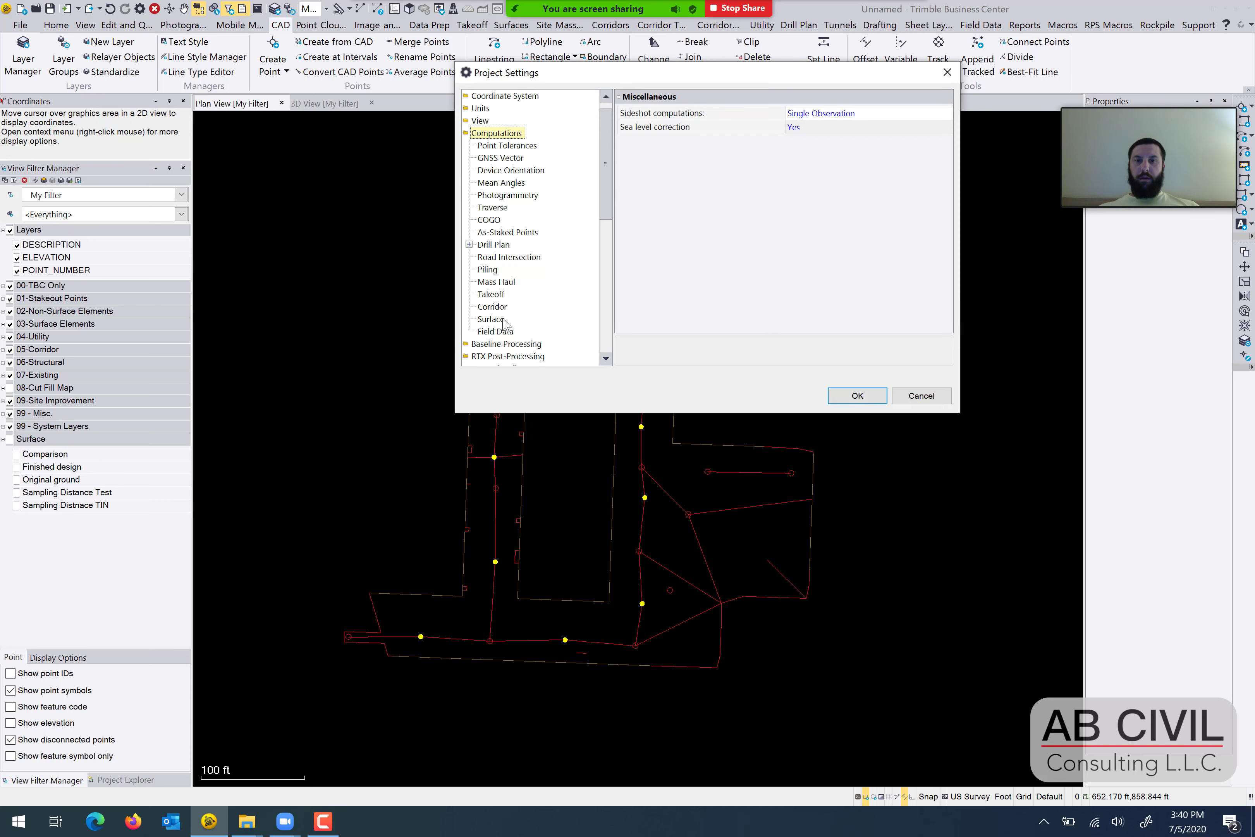
pyautogui.click(504, 320)
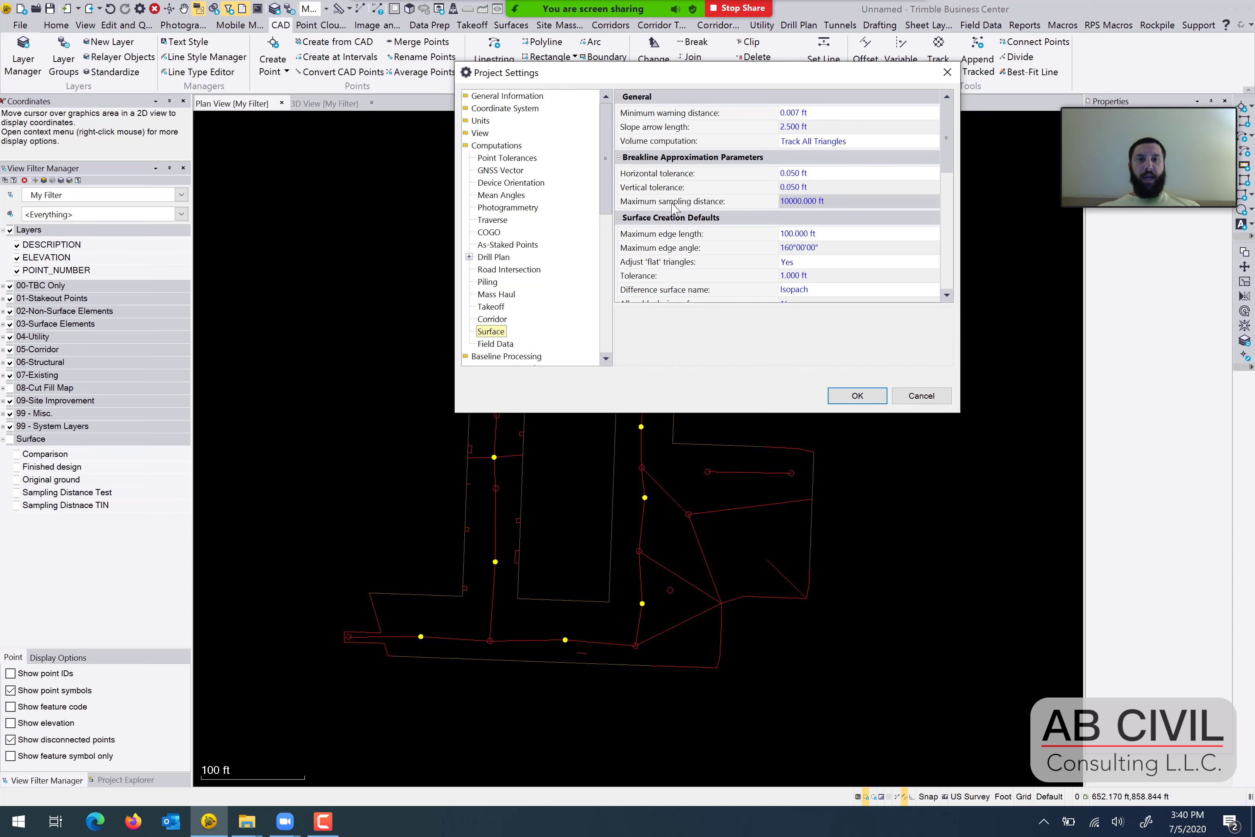
pyautogui.click(686, 208)
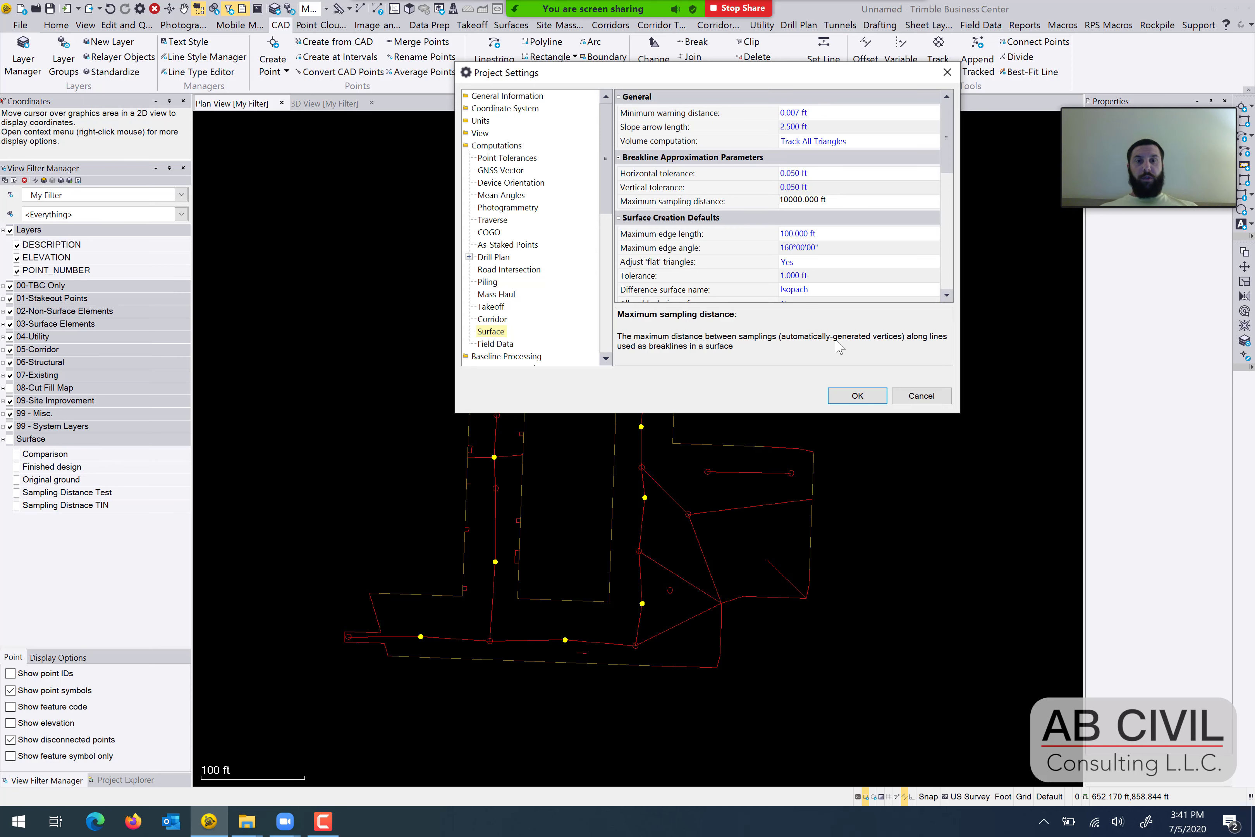
pyautogui.click(859, 395)
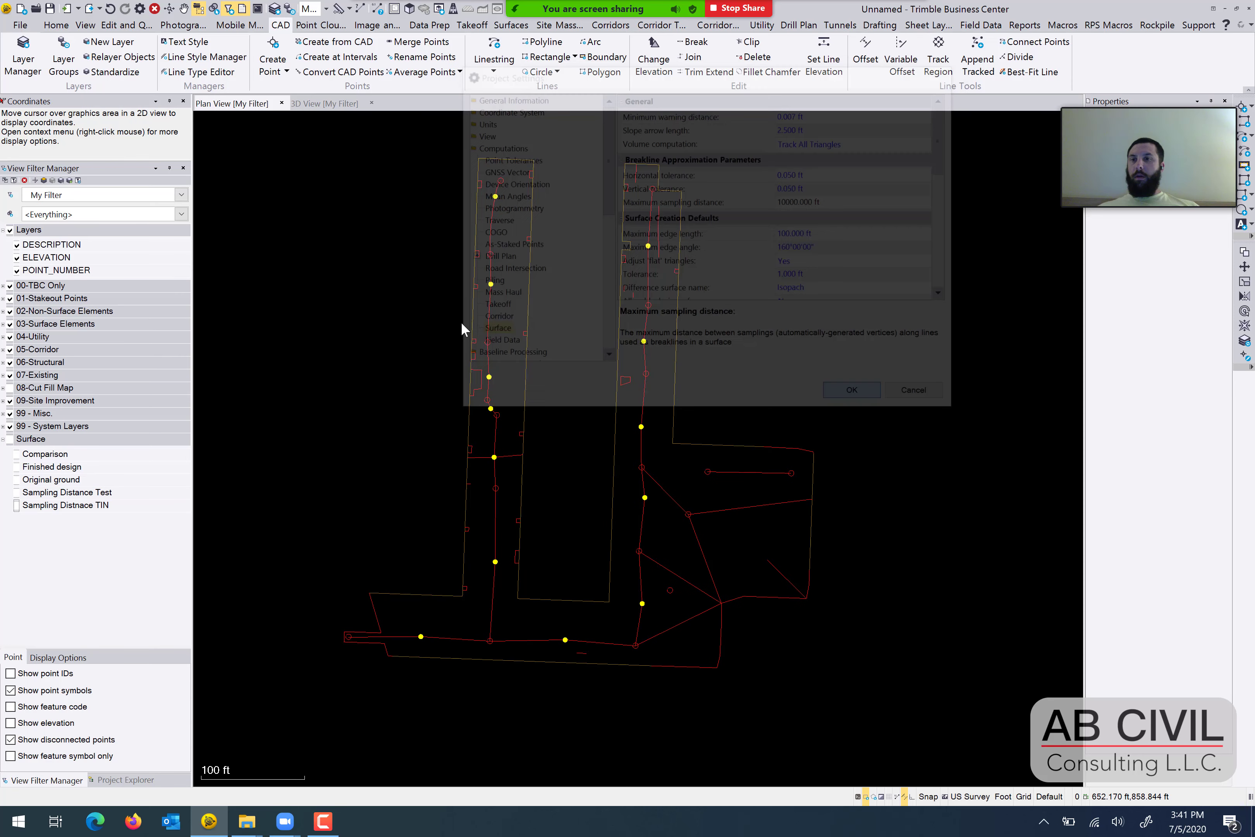
# Show the Sampling Distnace TIN surface in plan view and examine its triangulation along the breakline in the western arm.
pyautogui.click(21, 506)
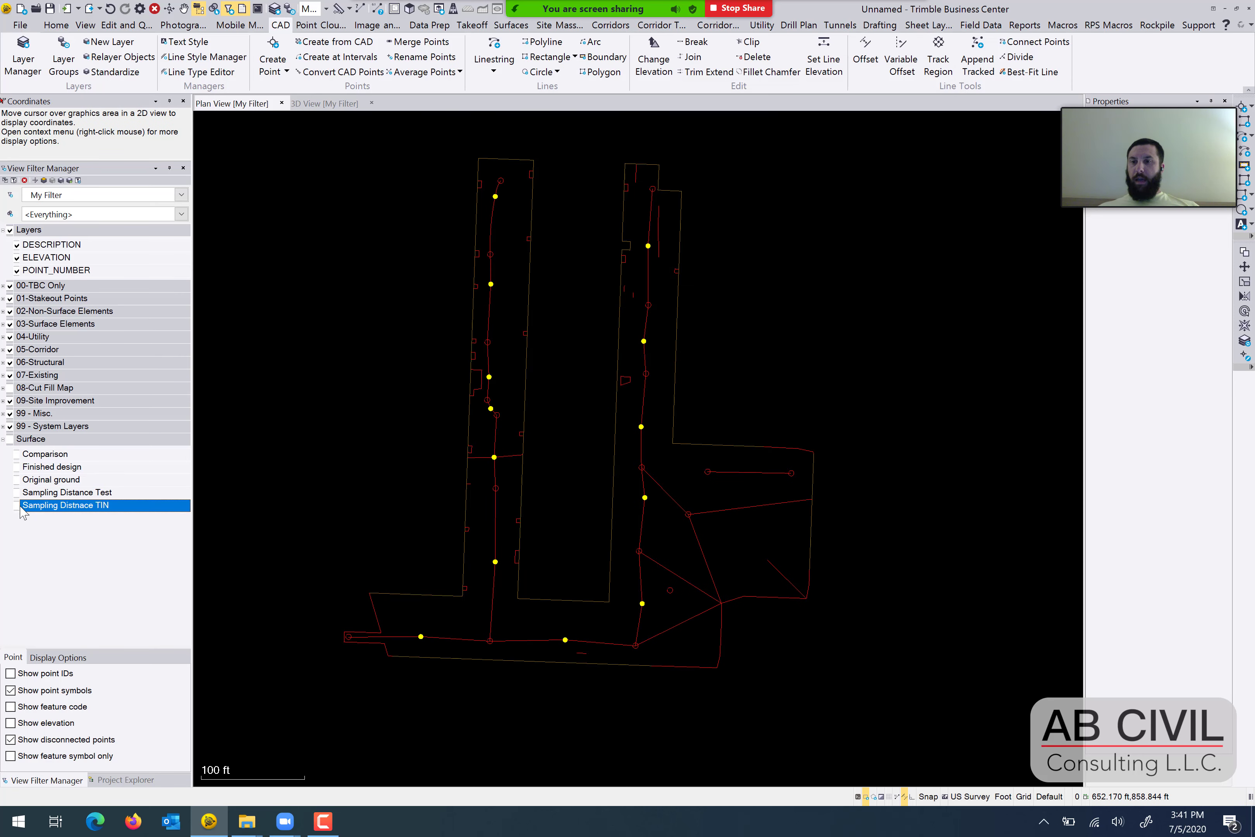
pyautogui.click(16, 506)
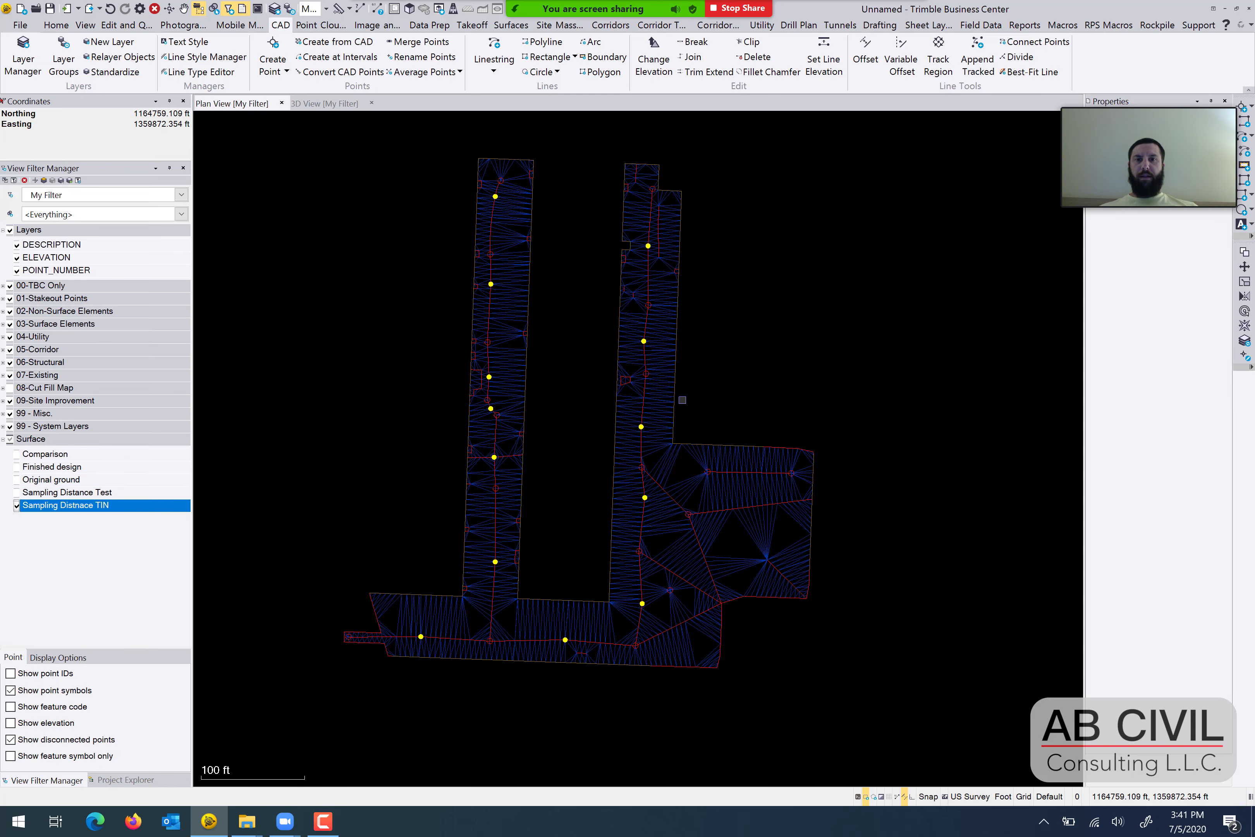
pyautogui.scroll(1, 660, 428)
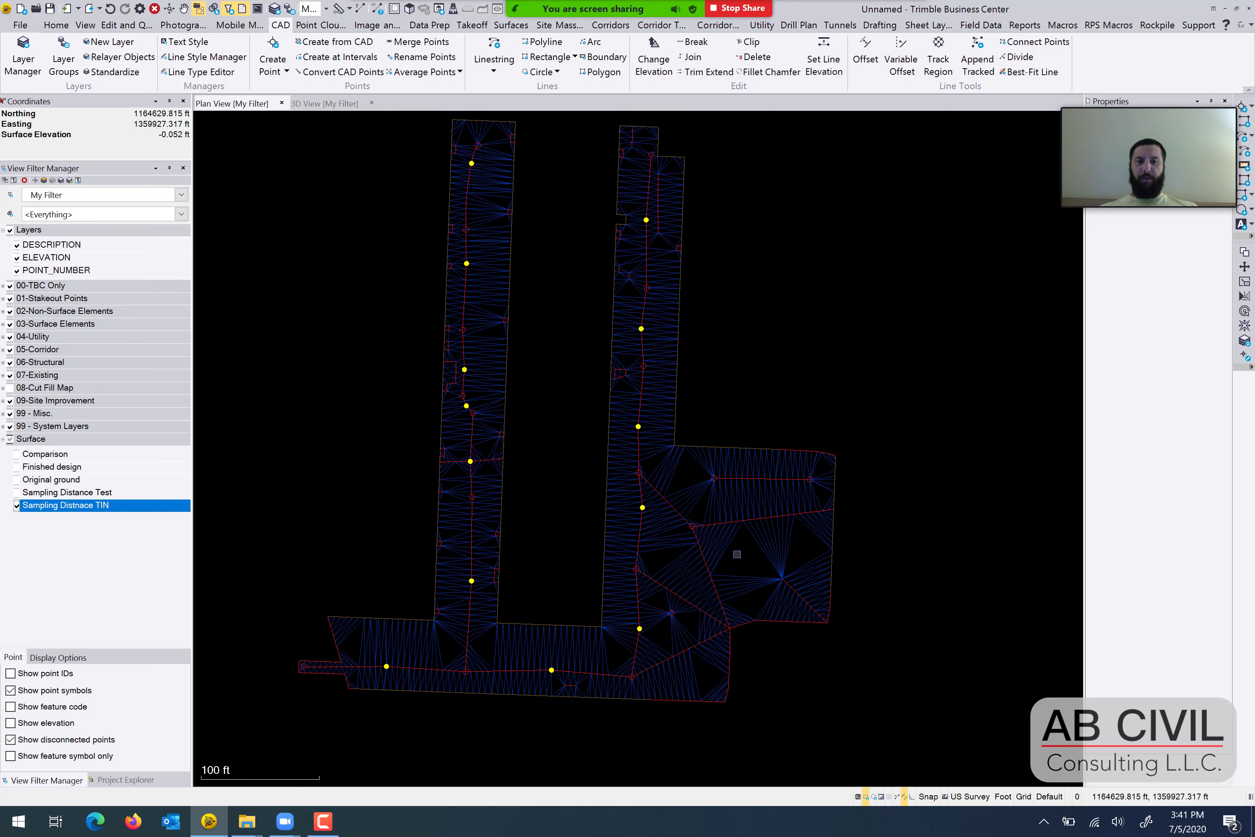
pyautogui.scroll(2, 736, 558)
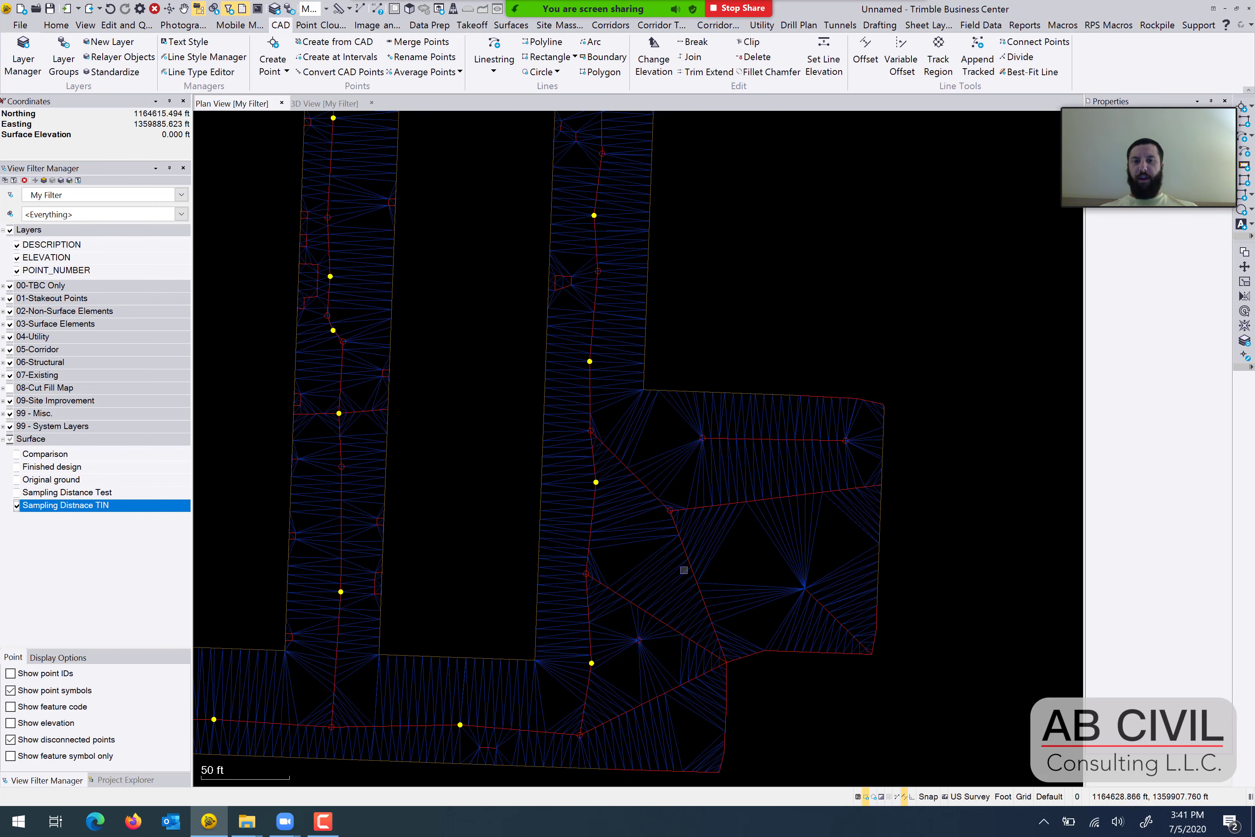
pyautogui.moveTo(443, 664); pyautogui.dragTo(497, 636, button='middle')
pyautogui.scroll(-1, 518, 605)
pyautogui.moveTo(529, 506); pyautogui.dragTo(567, 644, button='middle')
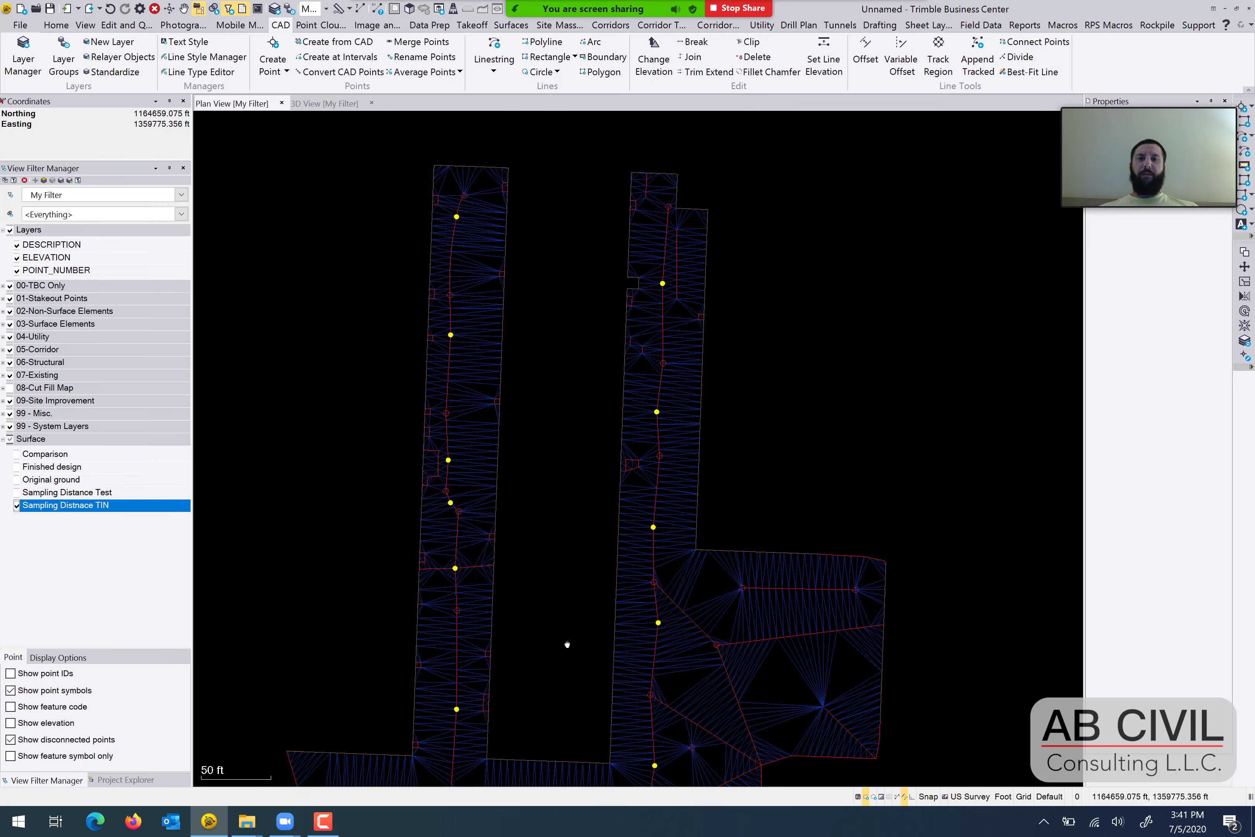
pyautogui.scroll(4, 464, 380)
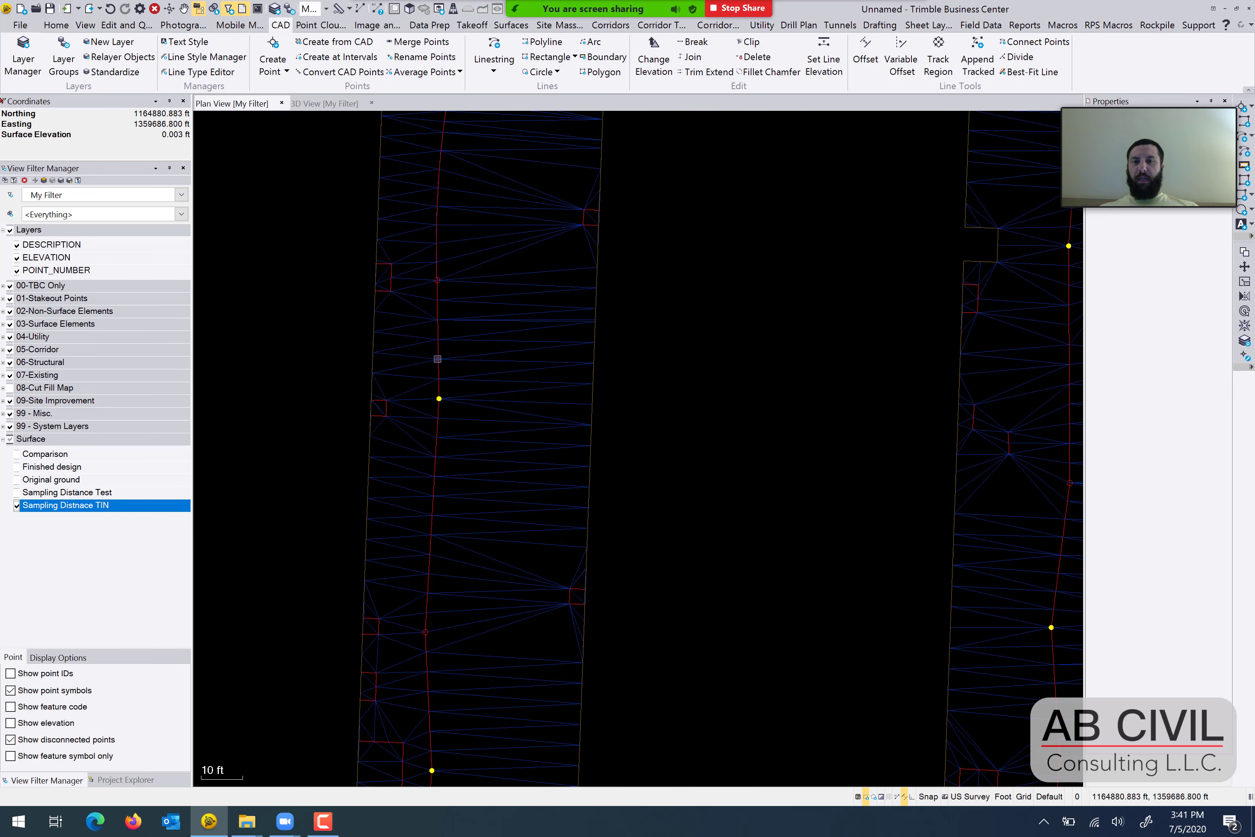
pyautogui.scroll(1, 431, 344)
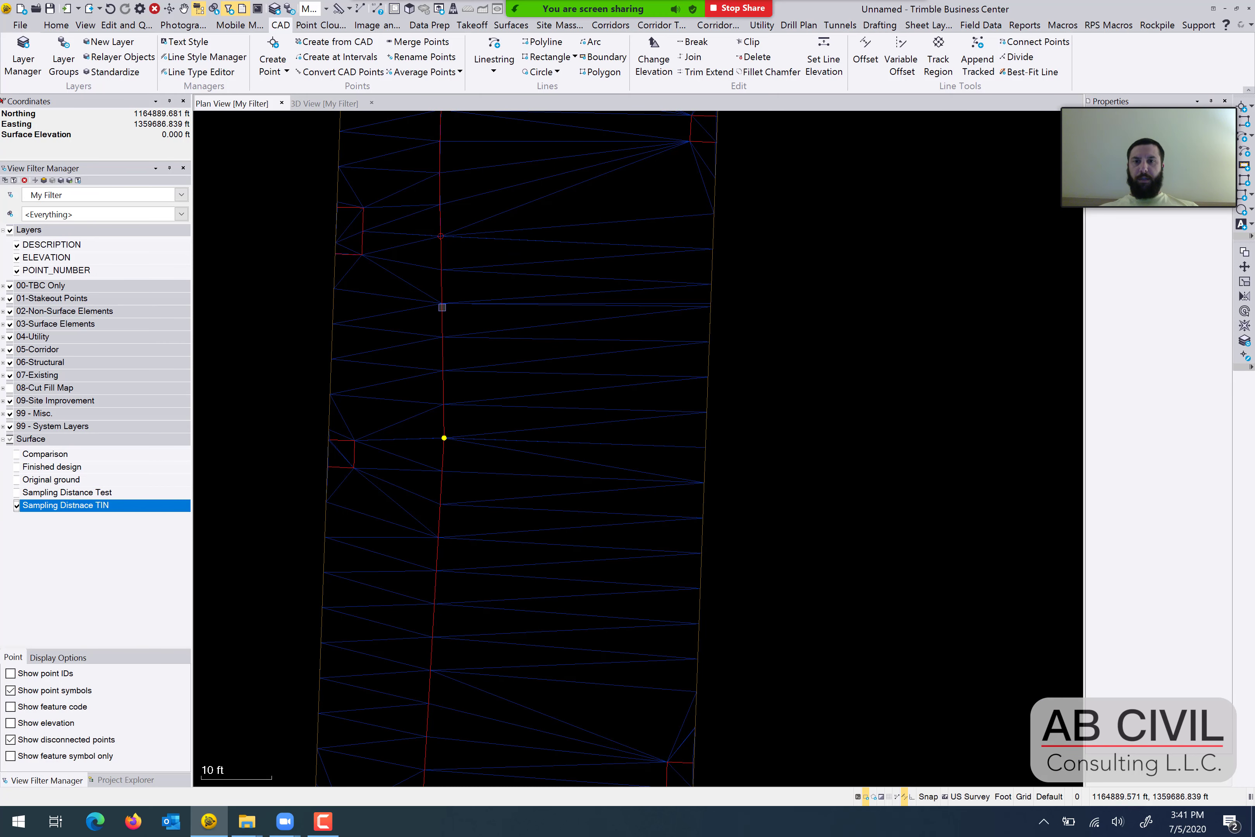
# Measure the distance between two adjacent triangle vertices on the western arm's central breakline.
pyautogui.click(505, 303)
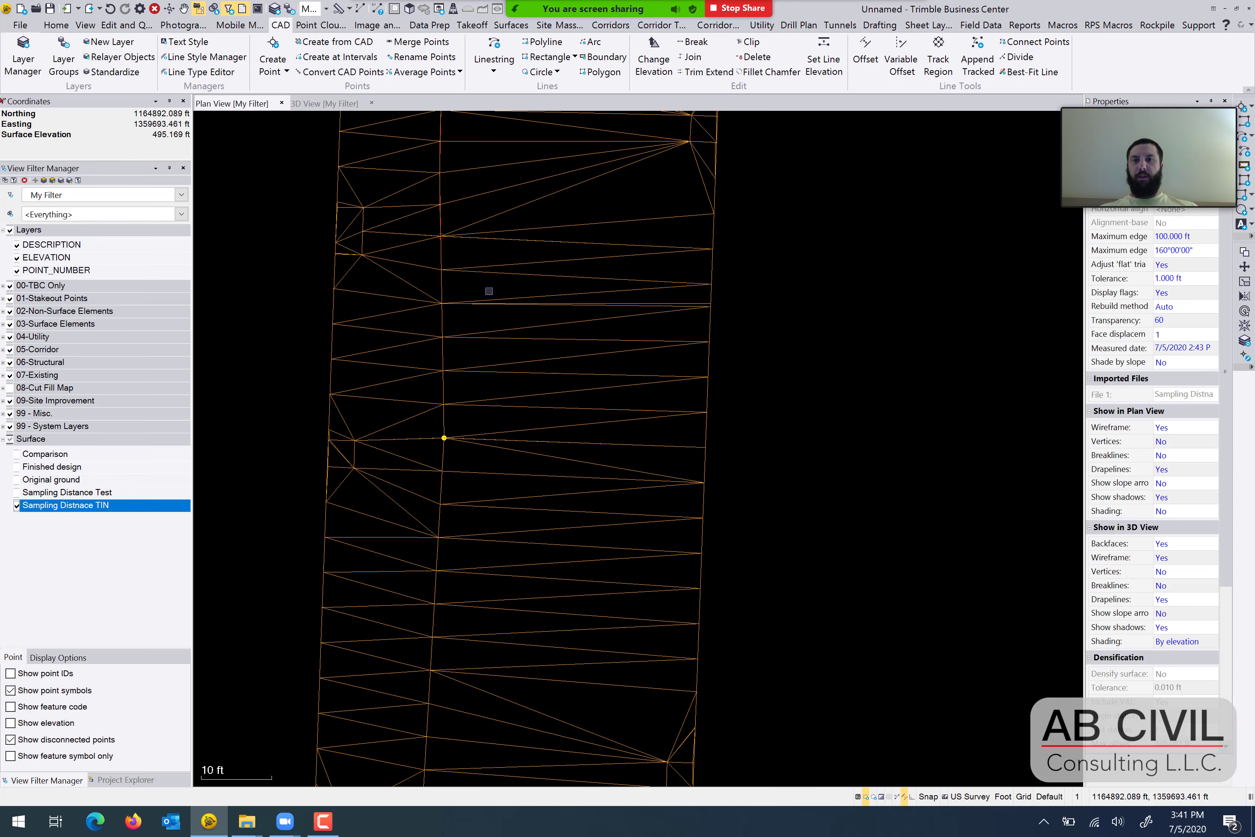
pyautogui.click(482, 292)
pyautogui.click(338, 9)
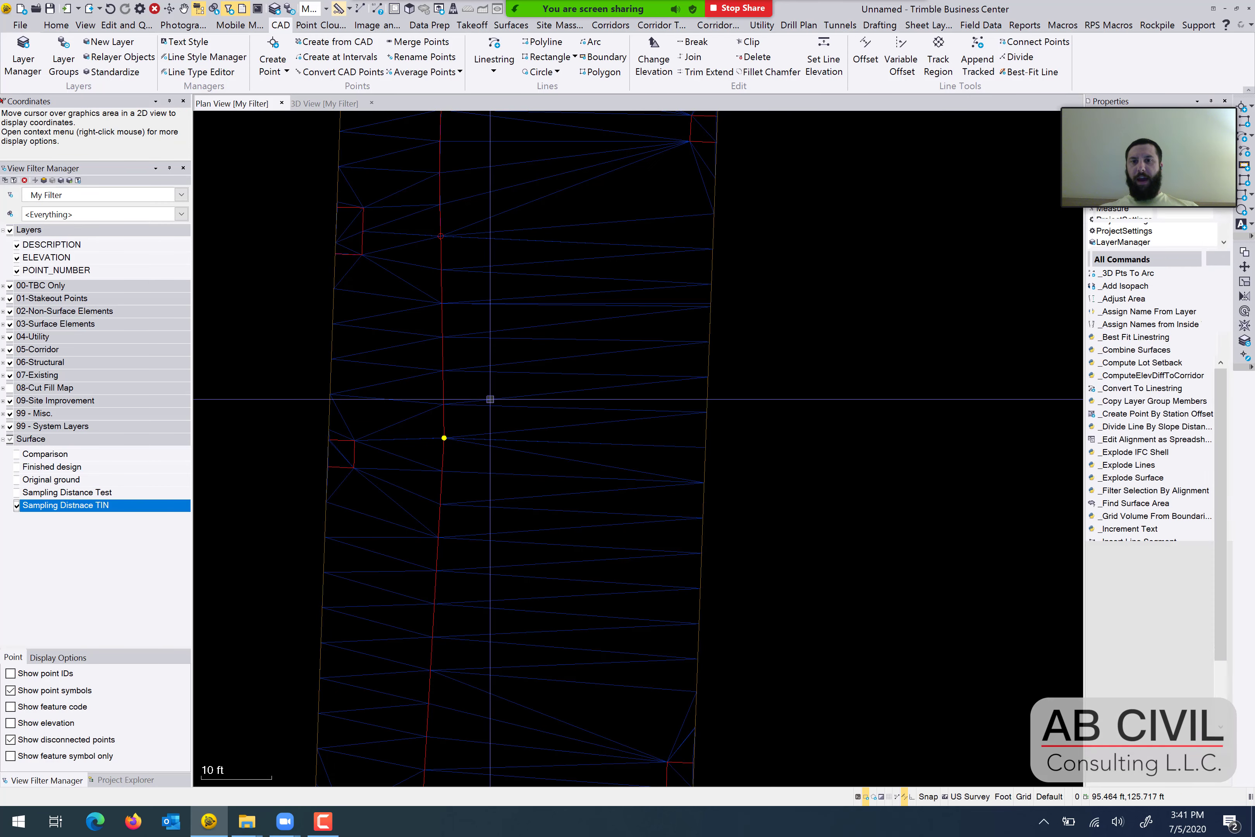
pyautogui.click(442, 303)
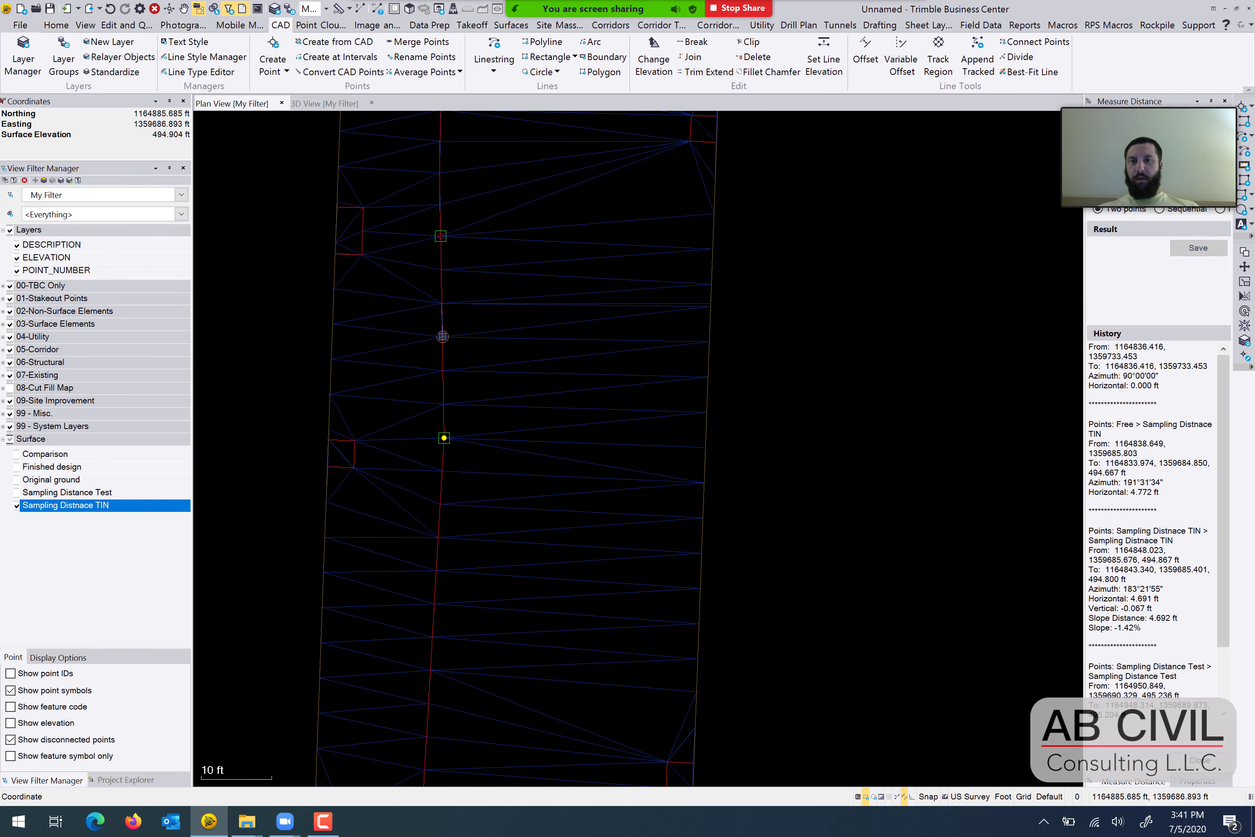
pyautogui.click(442, 336)
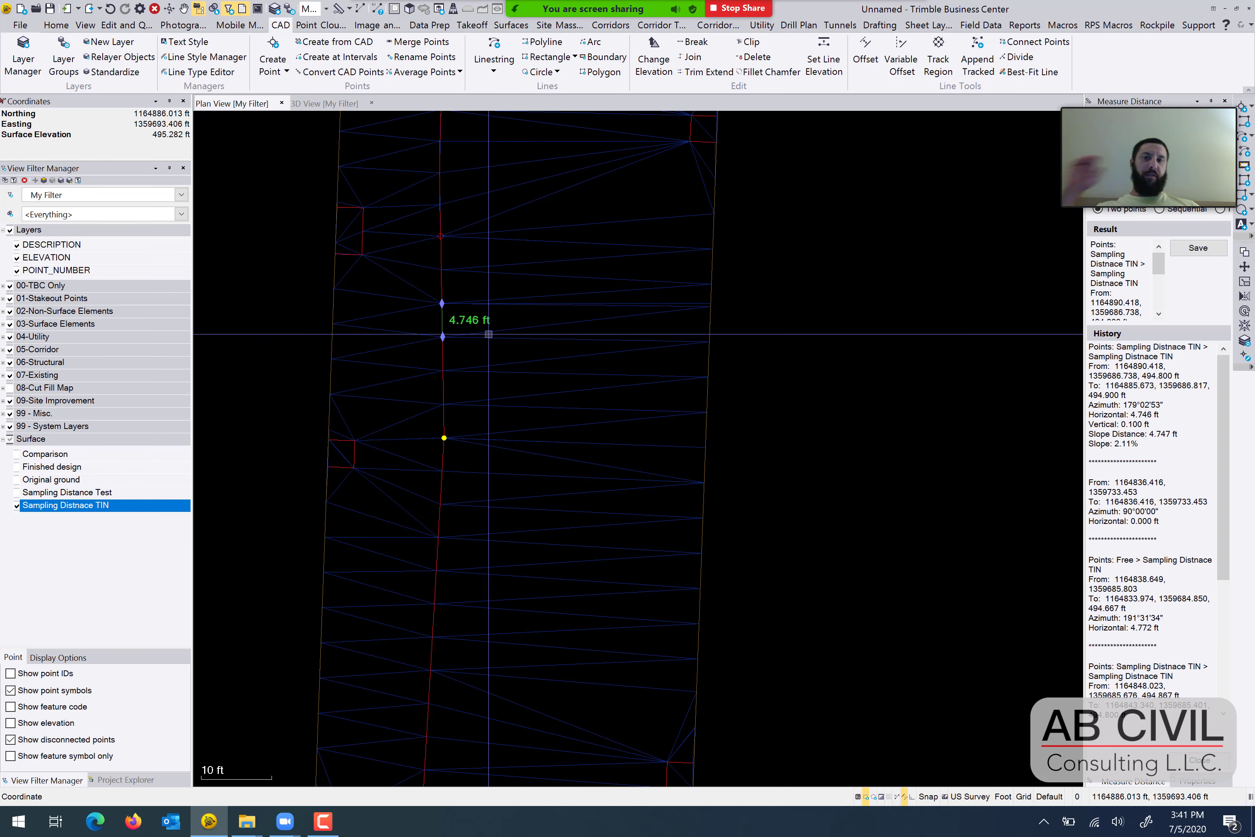
pyautogui.press('Escape')
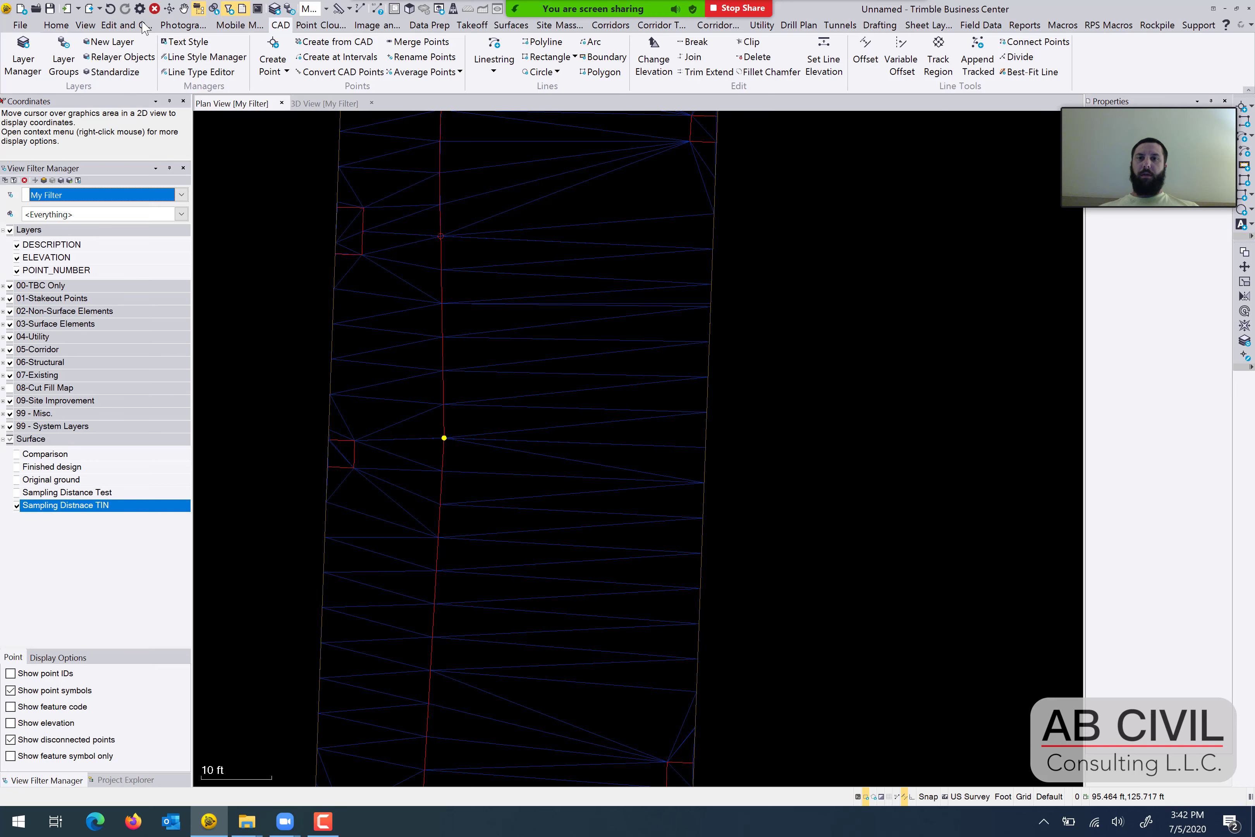
# Hide the Sampling Distnace TIN surface and show the Sampling Distance Test surface in its place.
pyautogui.moveTo(608, 213); pyautogui.dragTo(626, 348, button='middle')
pyautogui.scroll(-2, 622, 344)
pyautogui.scroll(-3, 594, 345)
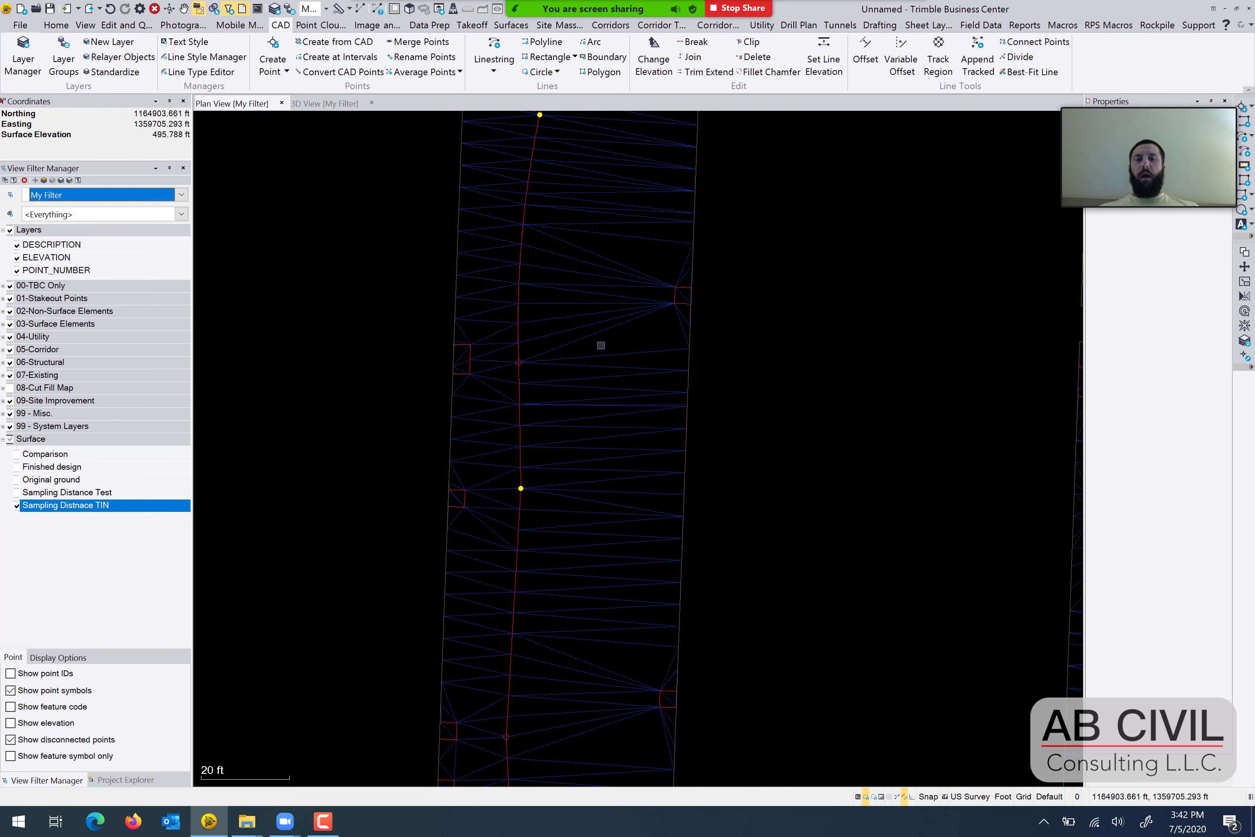
pyautogui.scroll(-2, 669, 377)
pyautogui.scroll(-2, 752, 375)
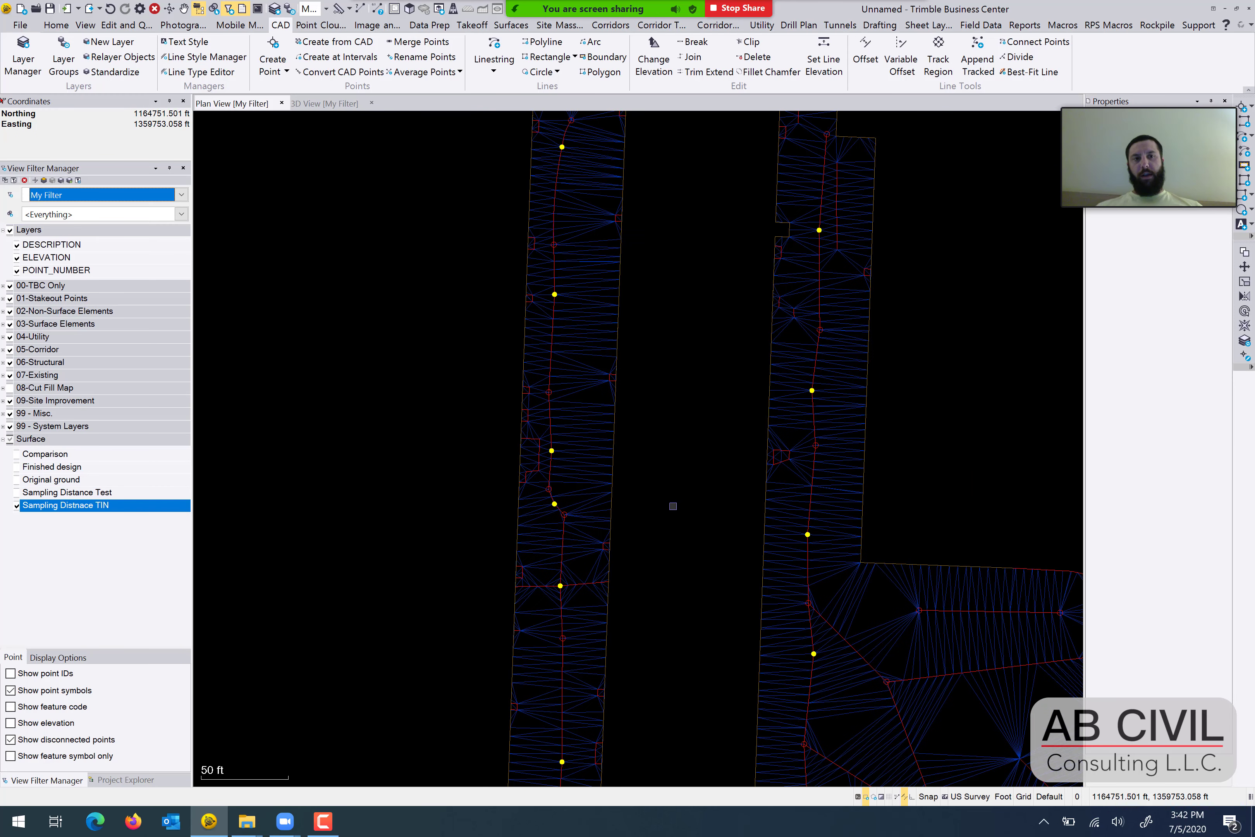
pyautogui.moveTo(755, 639); pyautogui.dragTo(698, 459, button='middle')
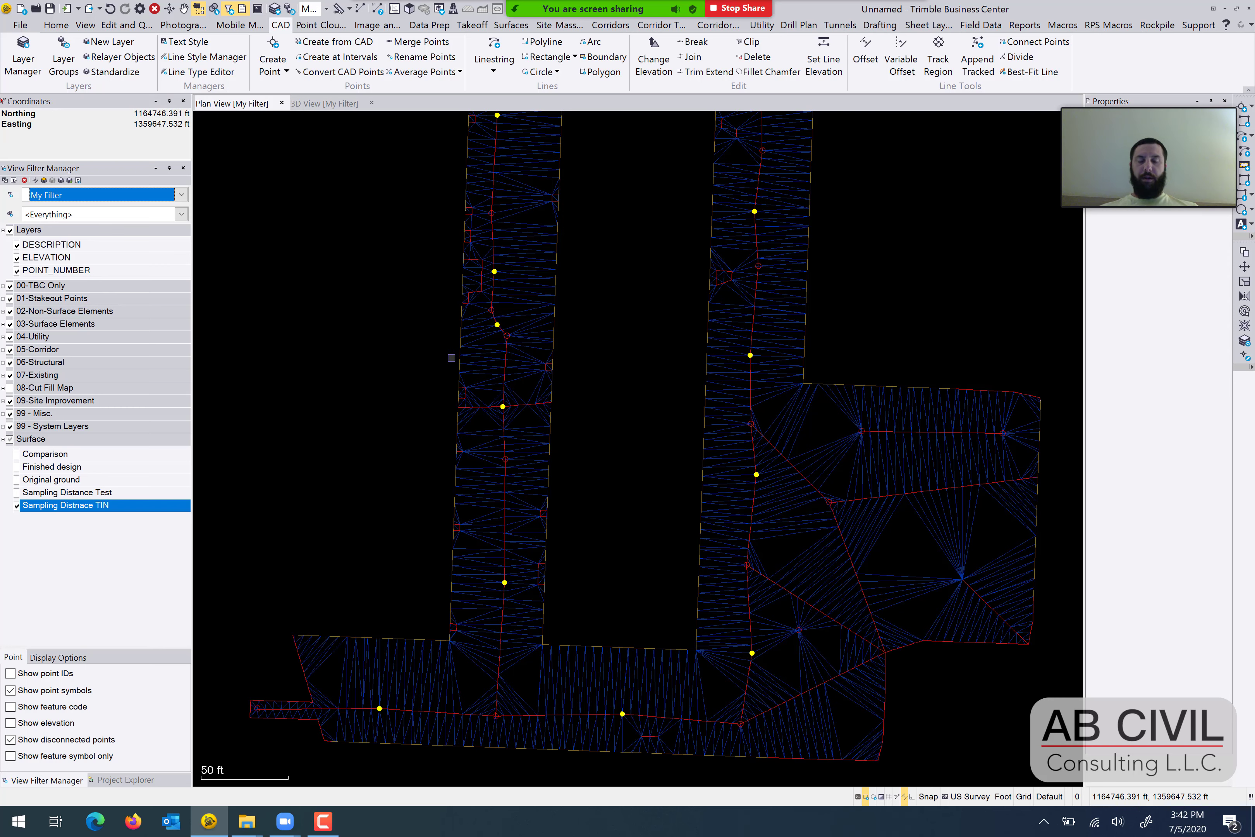
pyautogui.click(16, 505)
pyautogui.scroll(-3, 622, 439)
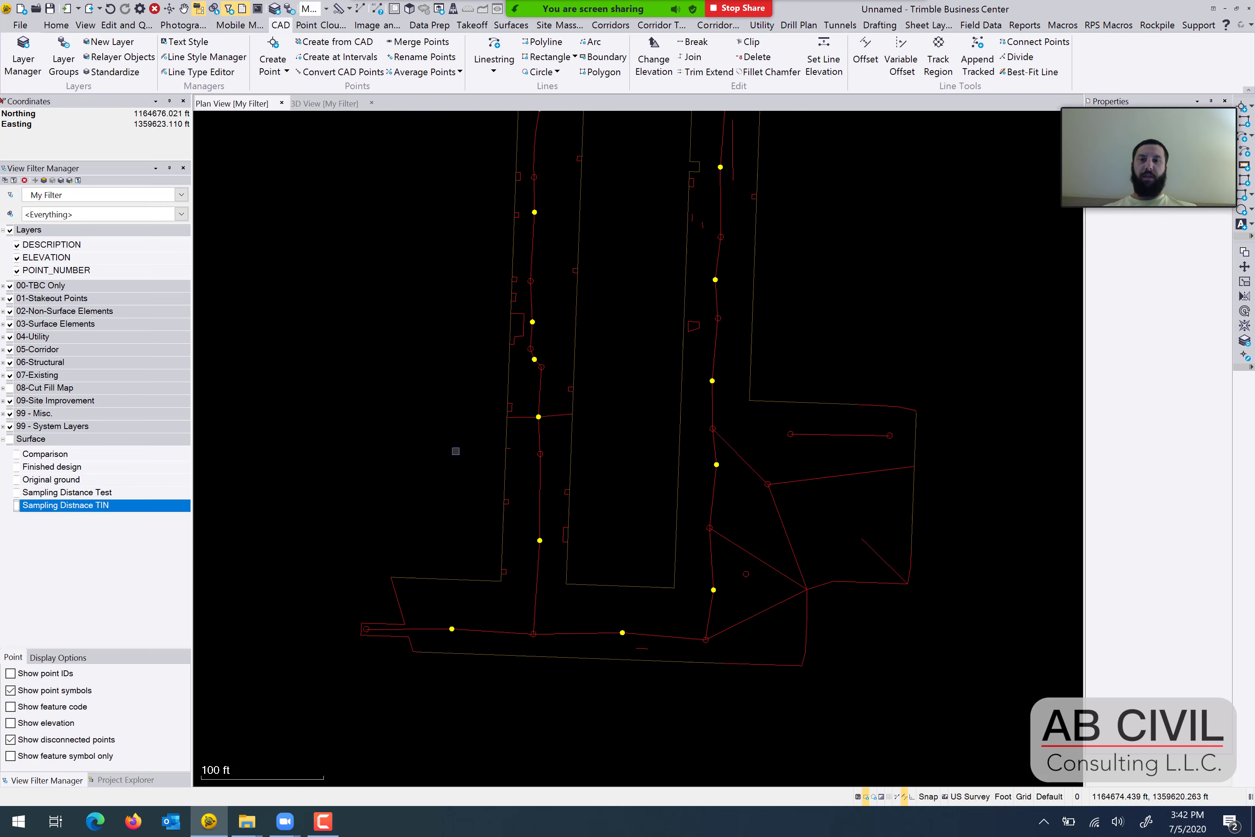
pyautogui.click(16, 492)
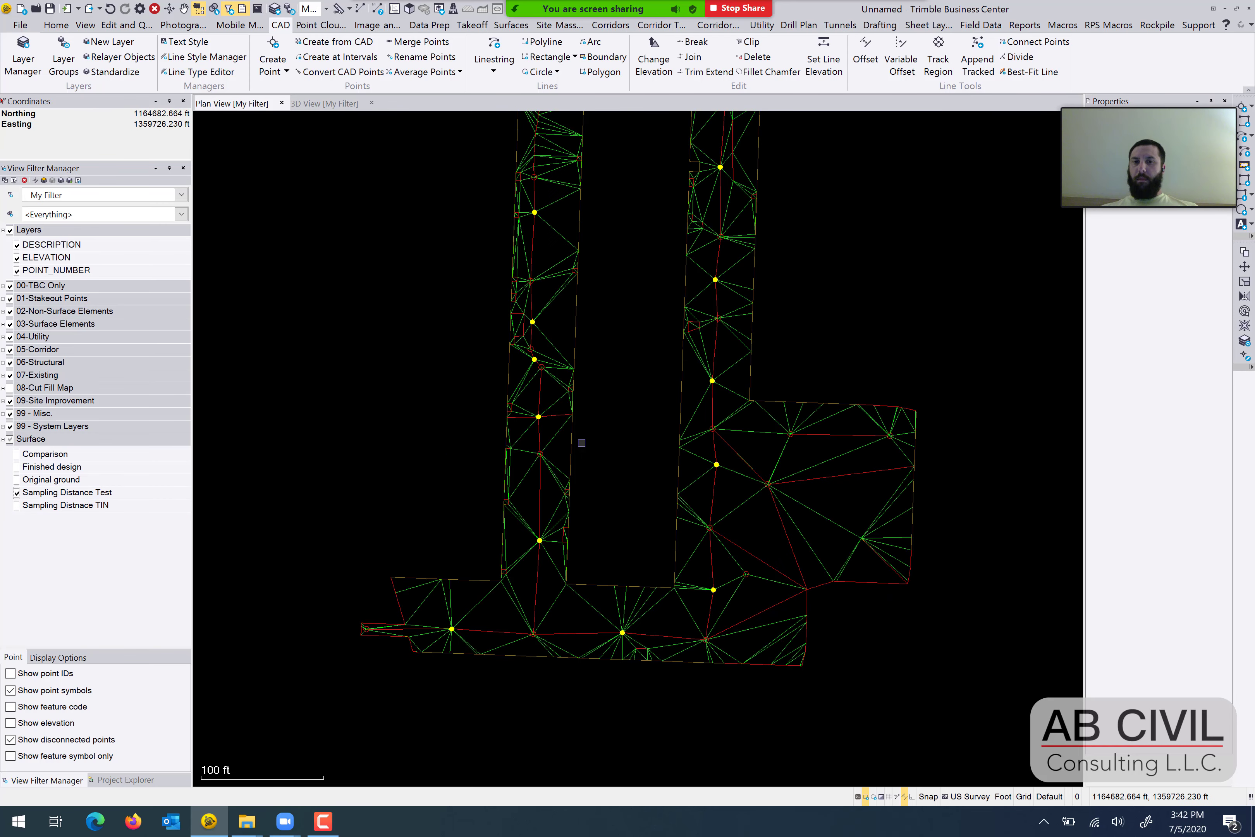
# Inspect the properties of the central breakline in the eastern arm of the Sampling Distance Test surface, and clear the selection.
pyautogui.scroll(-3, 581, 442)
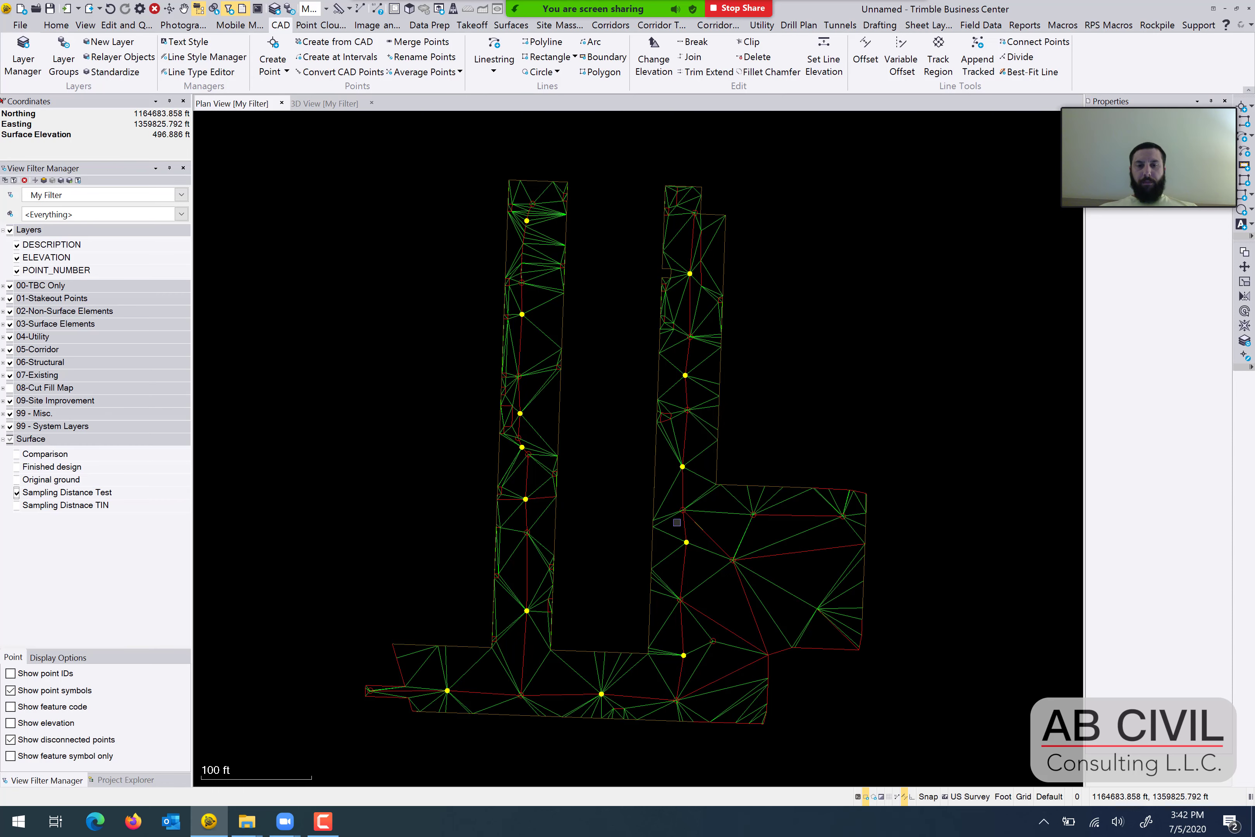
pyautogui.moveTo(727, 564); pyautogui.dragTo(693, 548, button='middle')
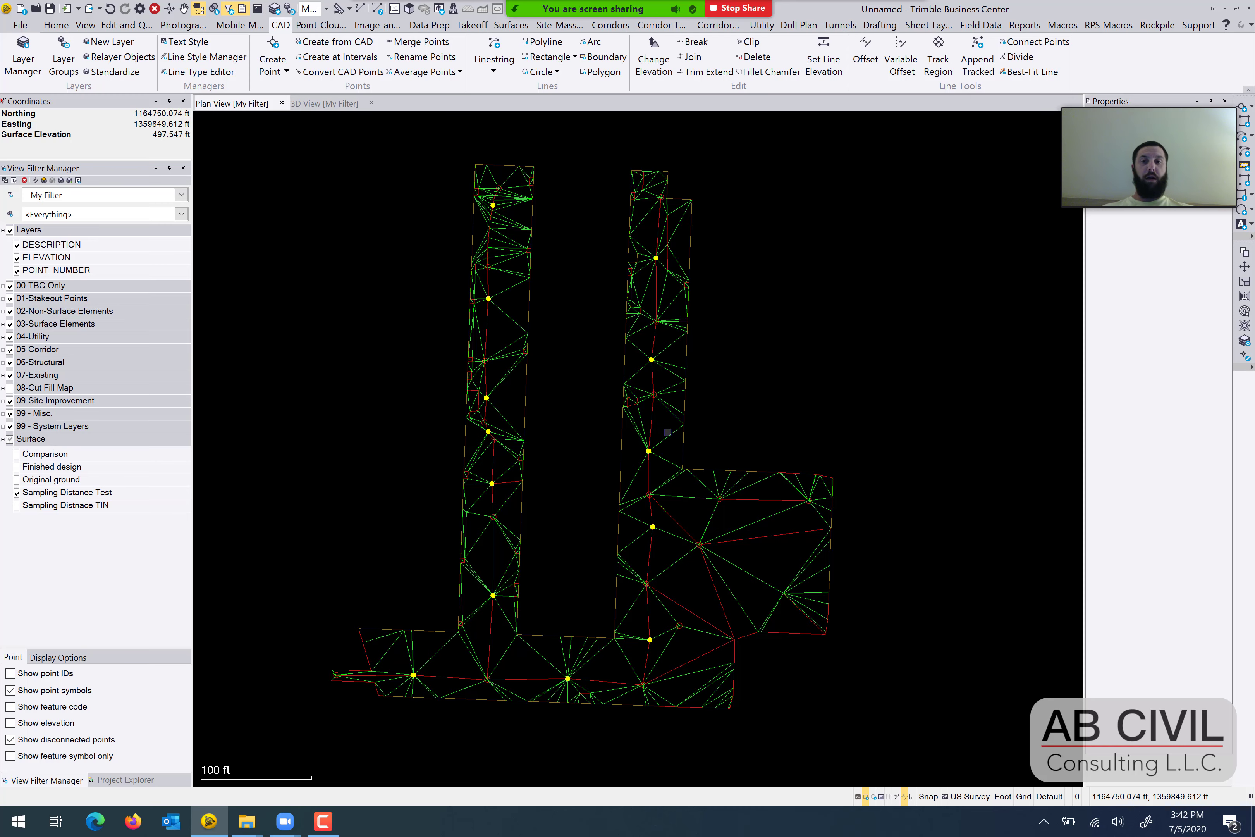
pyautogui.moveTo(615, 480); pyautogui.dragTo(625, 455, button='middle')
pyautogui.moveTo(574, 386); pyautogui.dragTo(598, 466, button='middle')
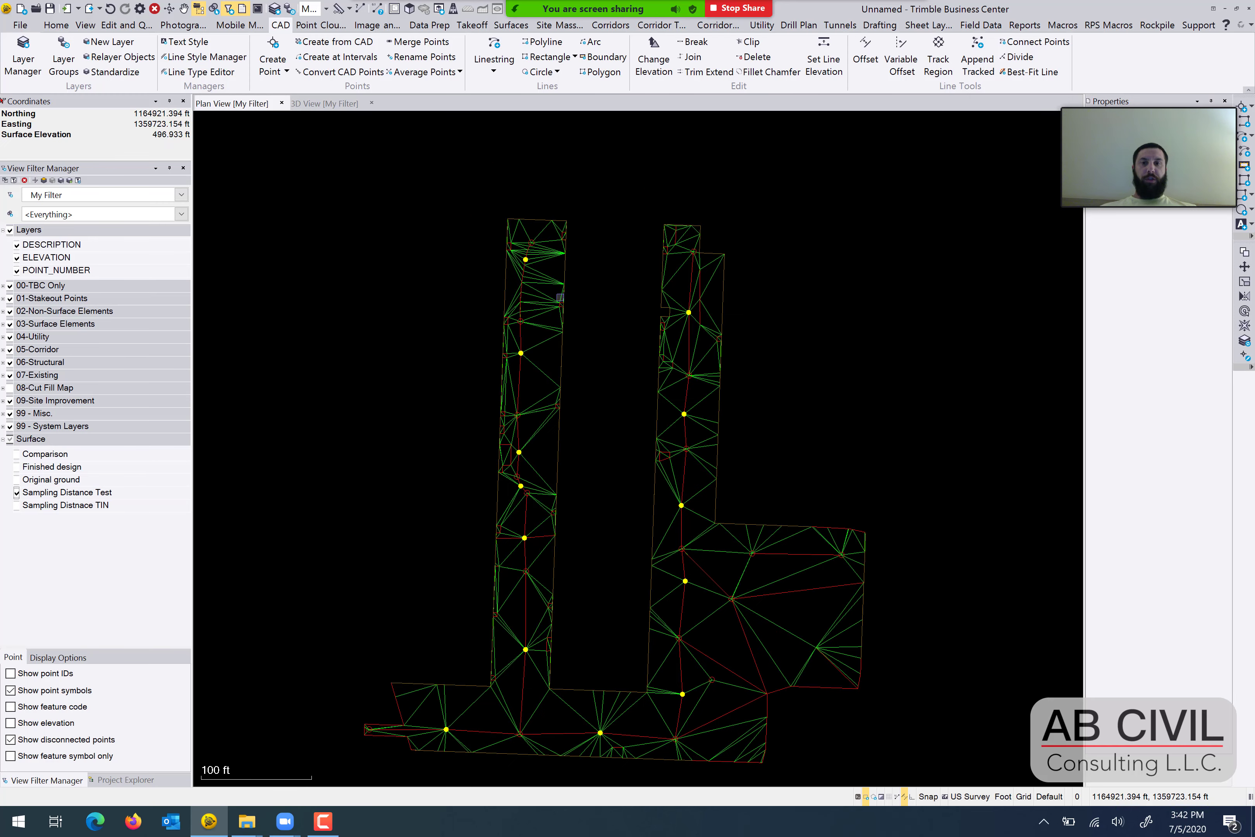
pyautogui.scroll(5, 706, 488)
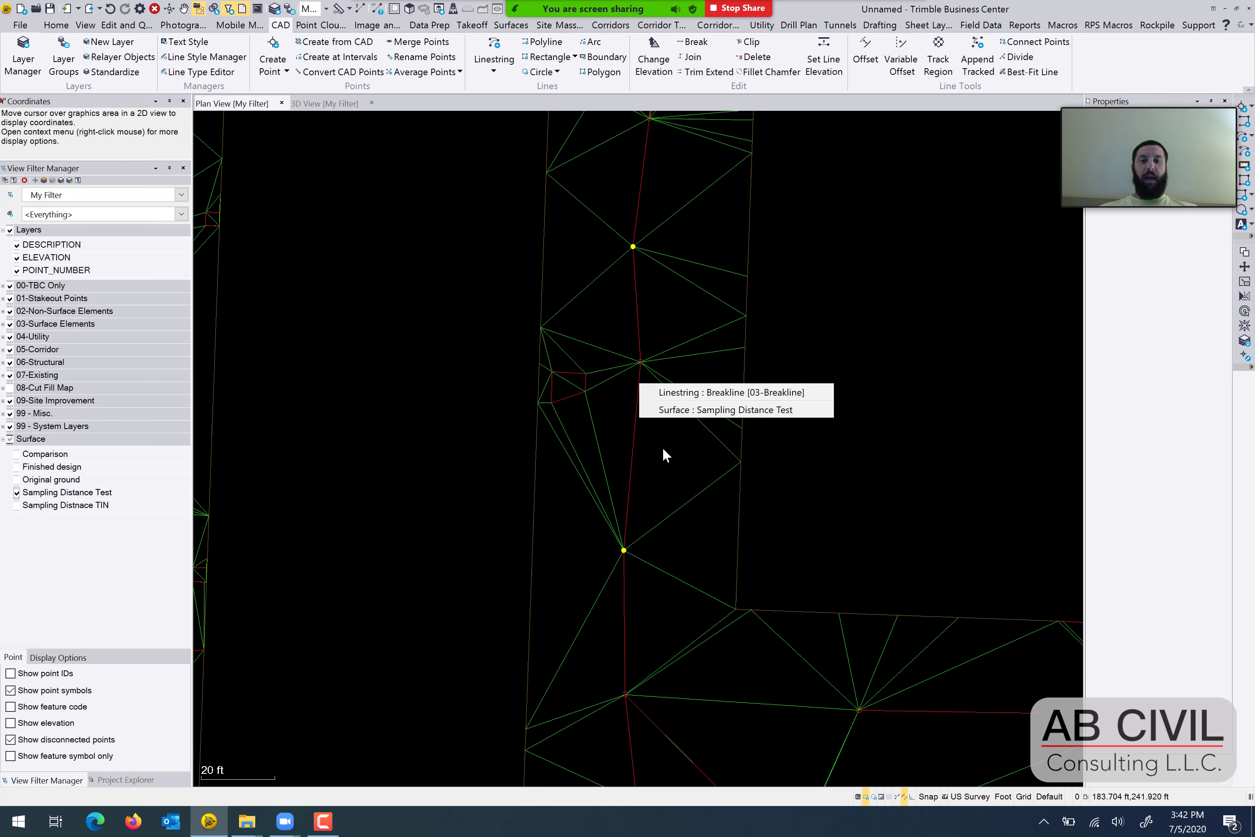
pyautogui.click(647, 413)
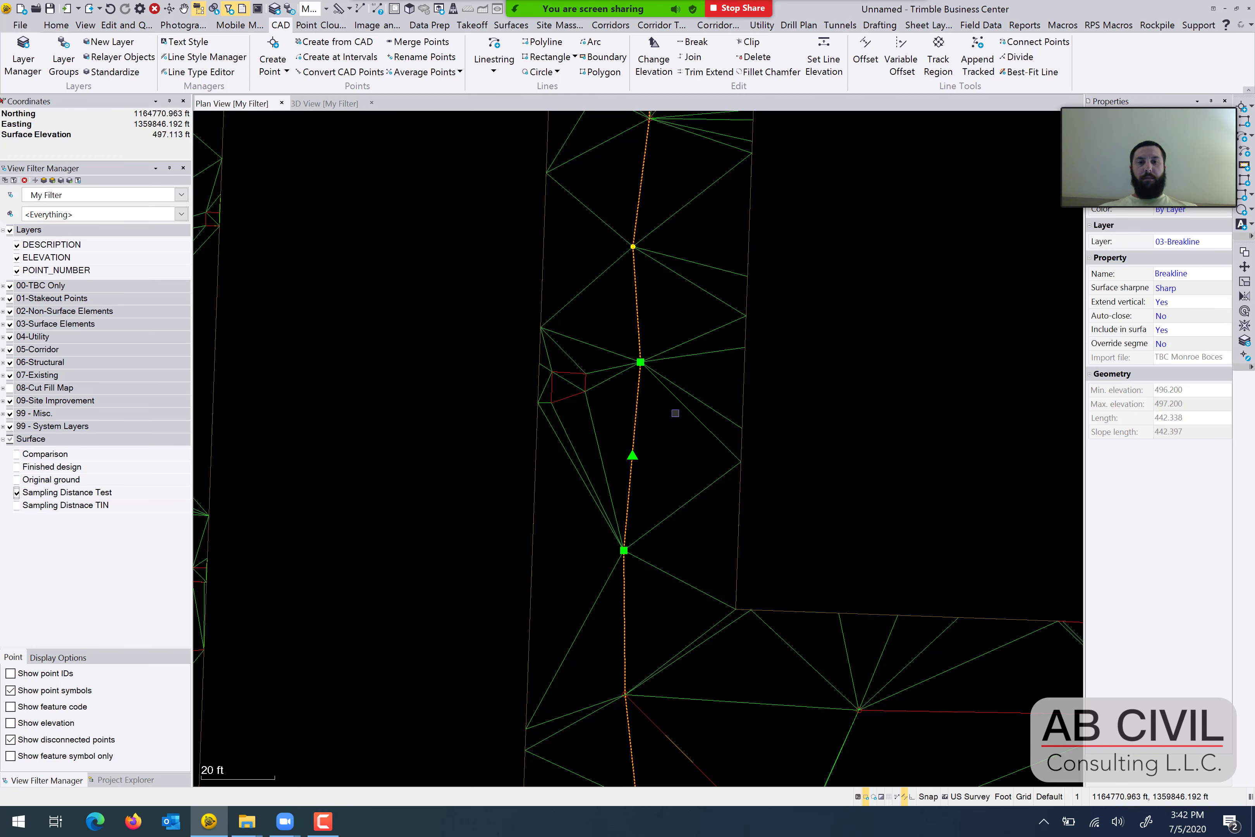
pyautogui.press('Escape')
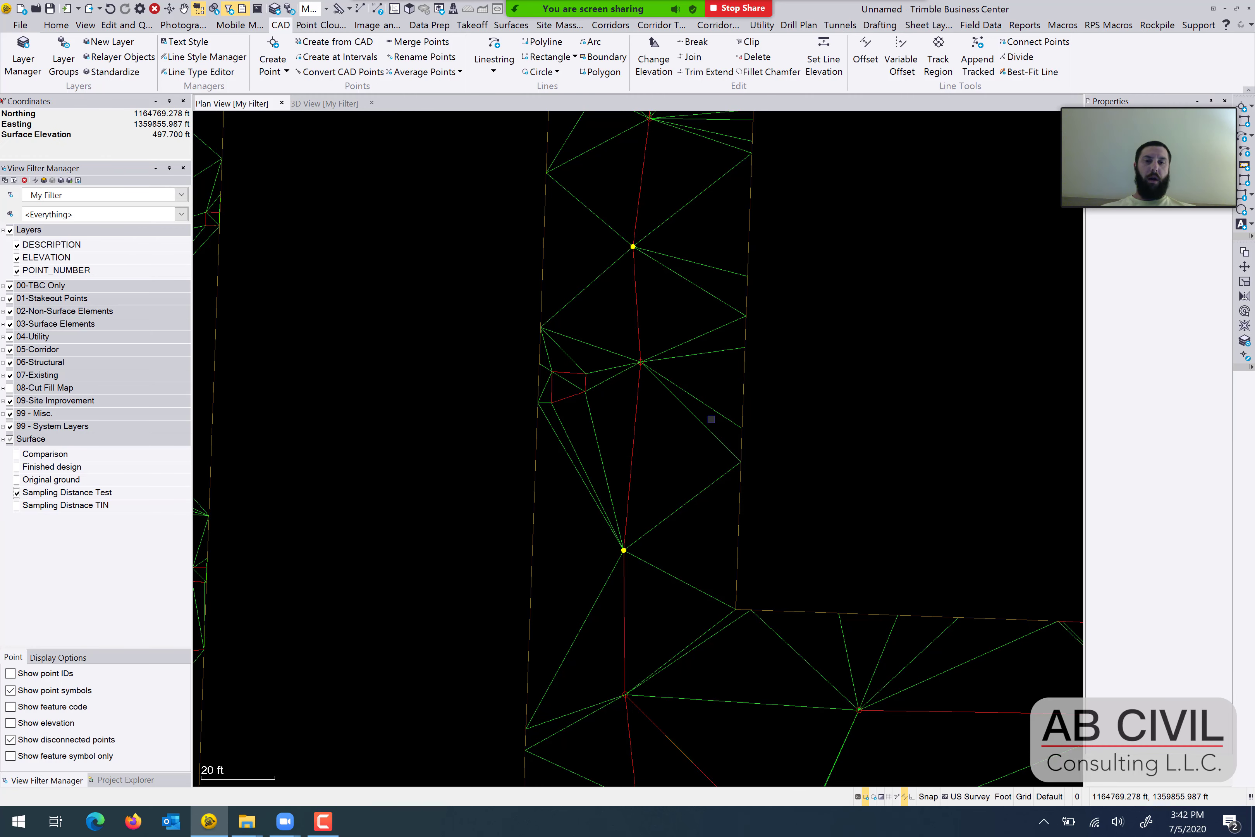
# Examine the triangulation at the northern end of the western arm and open the surface in the 3D view.
pyautogui.scroll(-4, 622, 395)
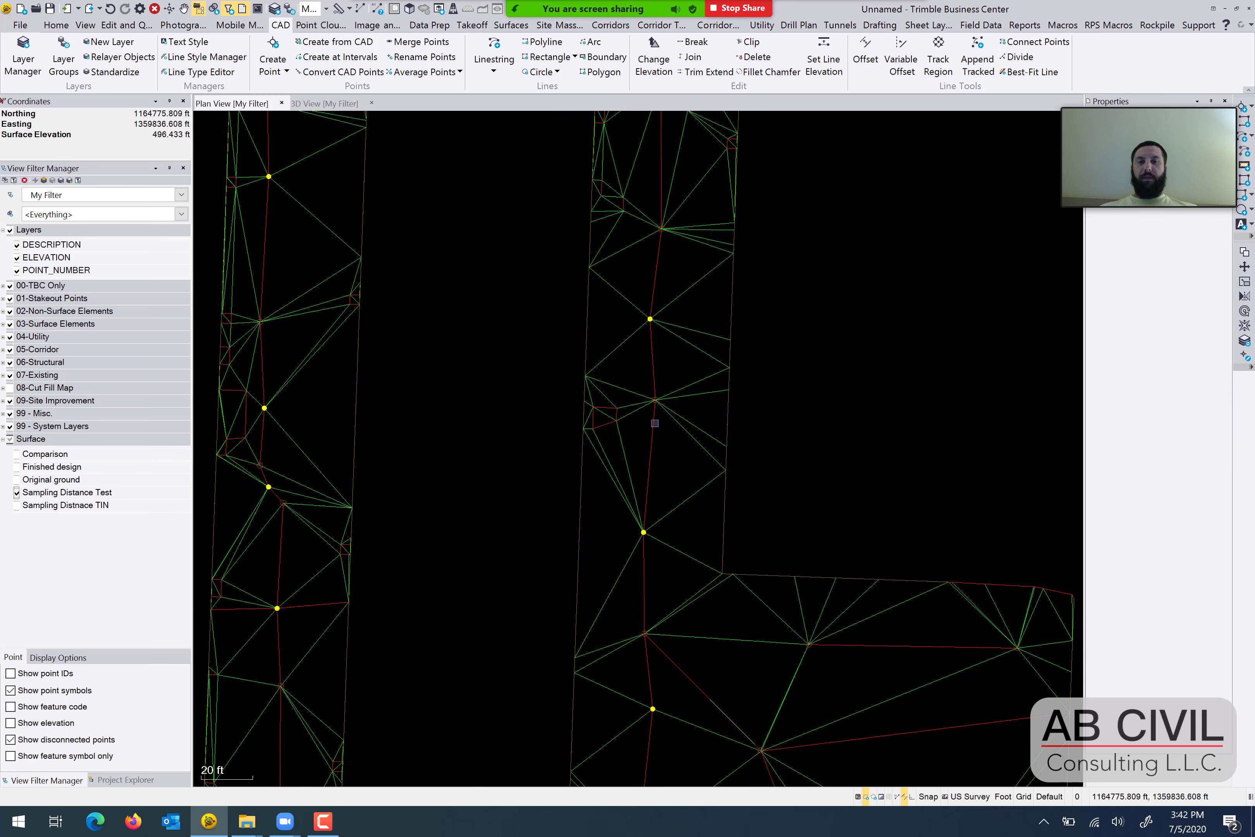
pyautogui.scroll(3, 597, 373)
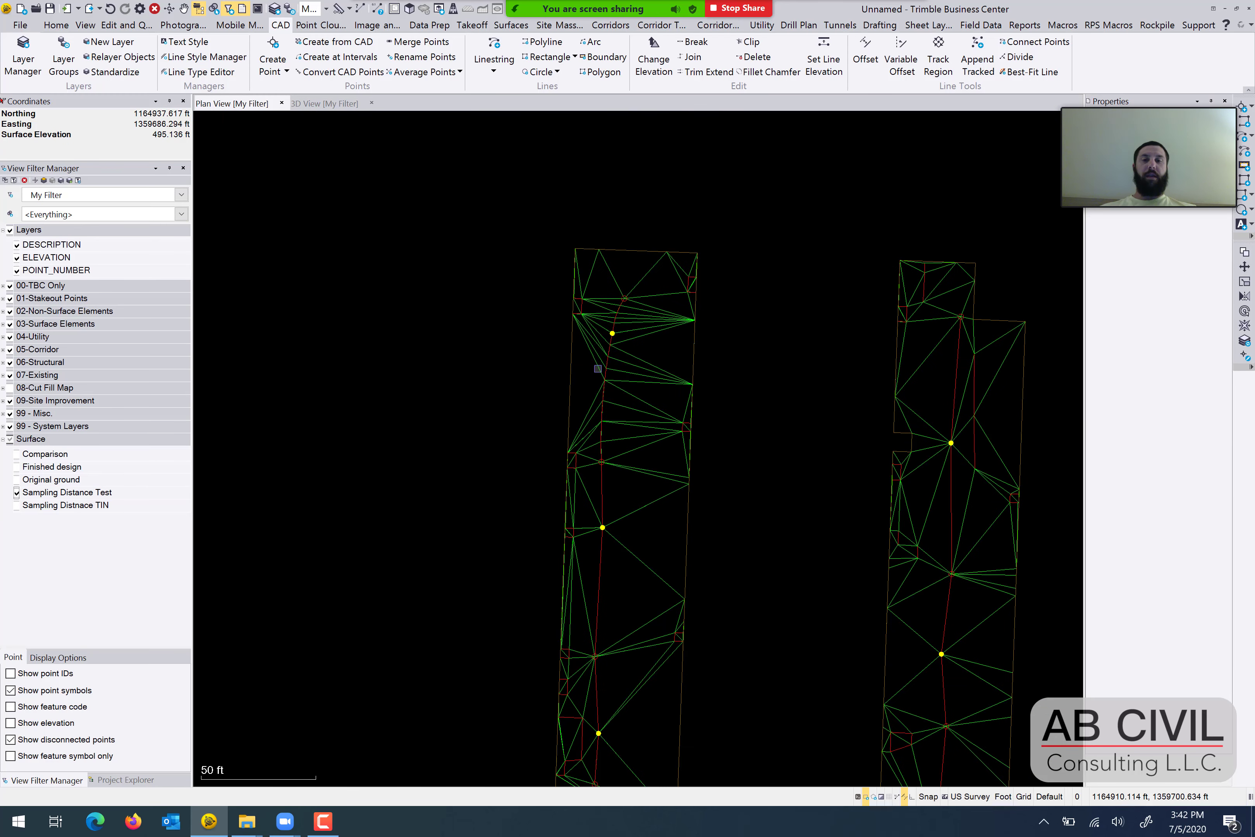
pyautogui.scroll(1, 627, 346)
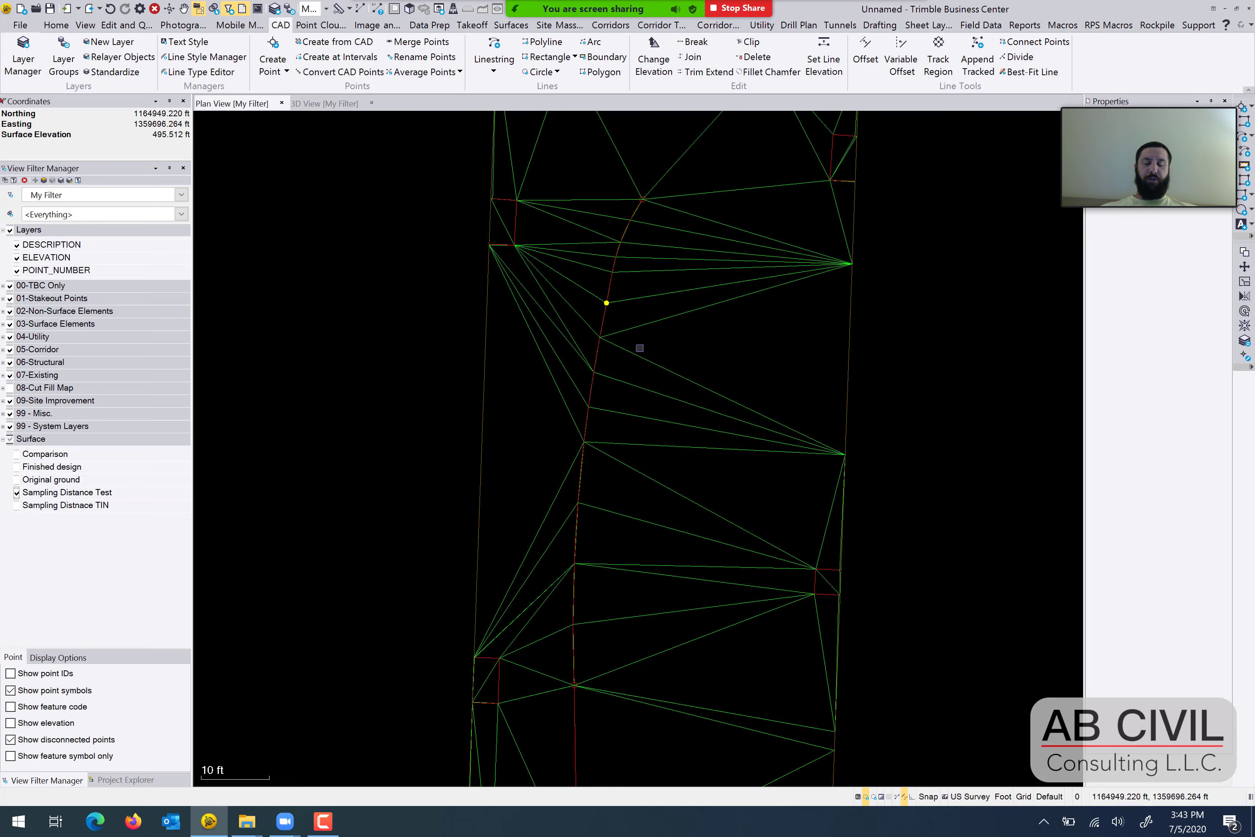
pyautogui.scroll(-3, 657, 405)
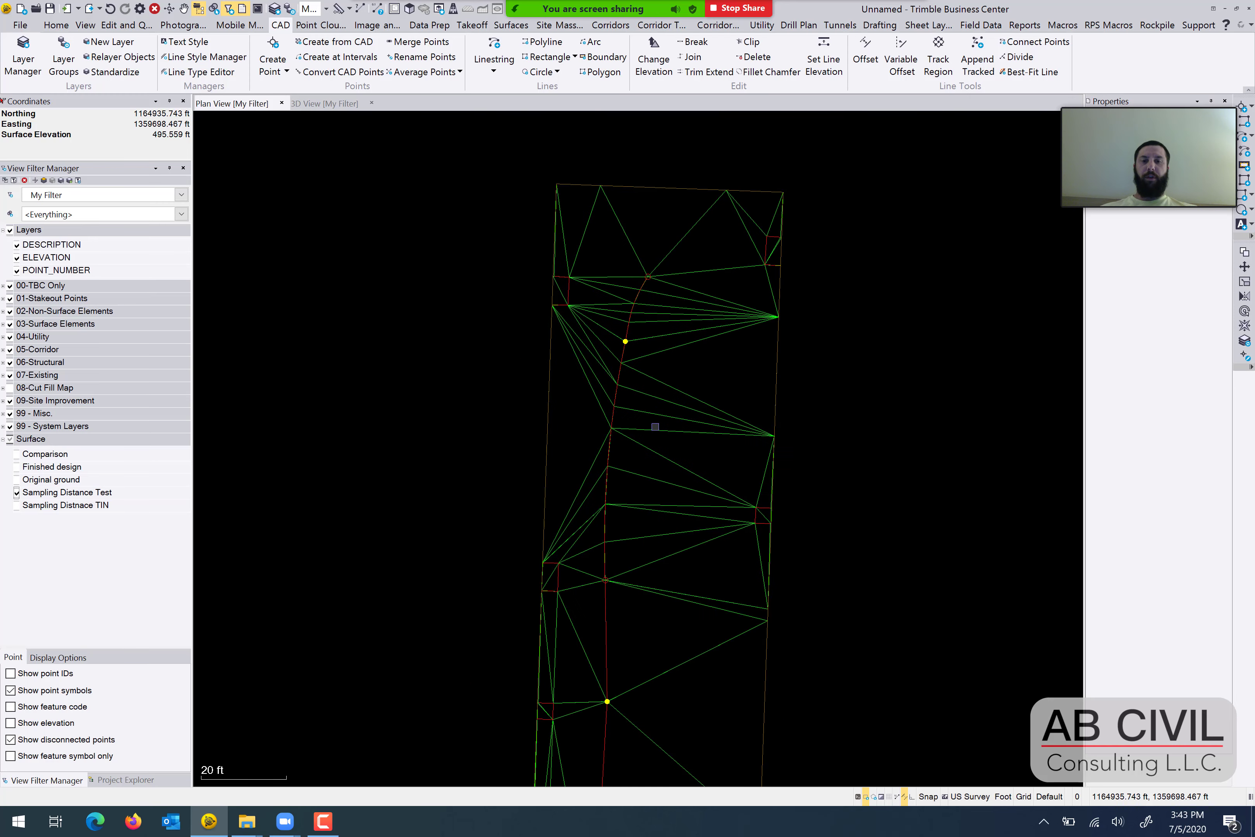
pyautogui.scroll(-6, 581, 380)
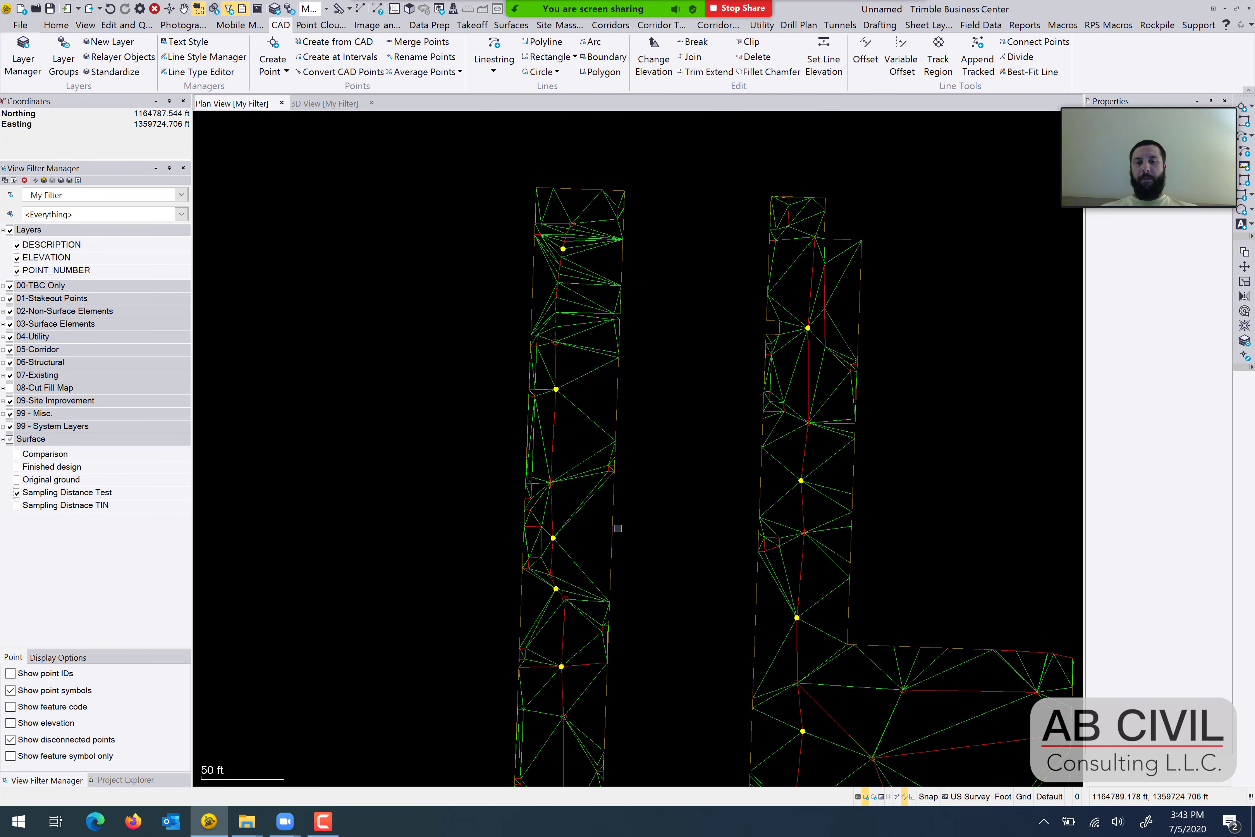
pyautogui.moveTo(612, 366); pyautogui.dragTo(599, 443, button='middle')
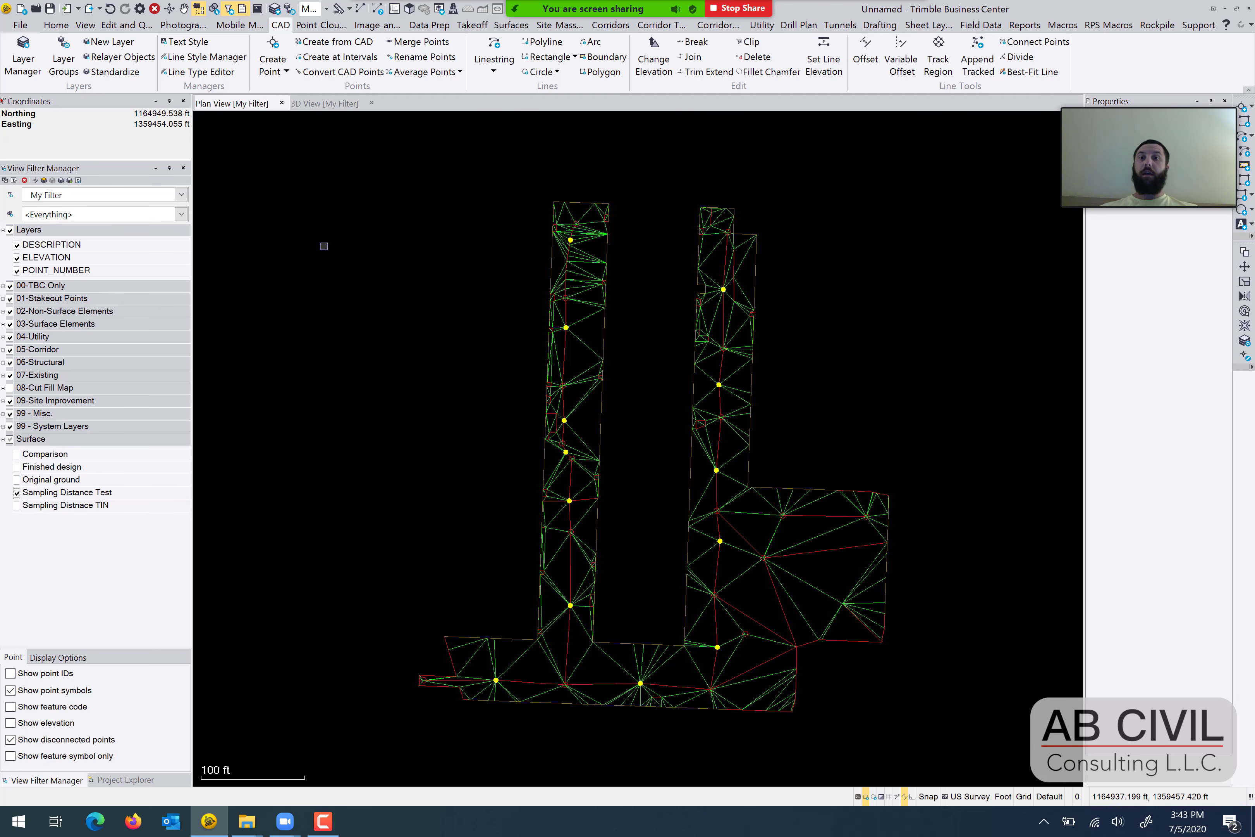
pyautogui.click(322, 104)
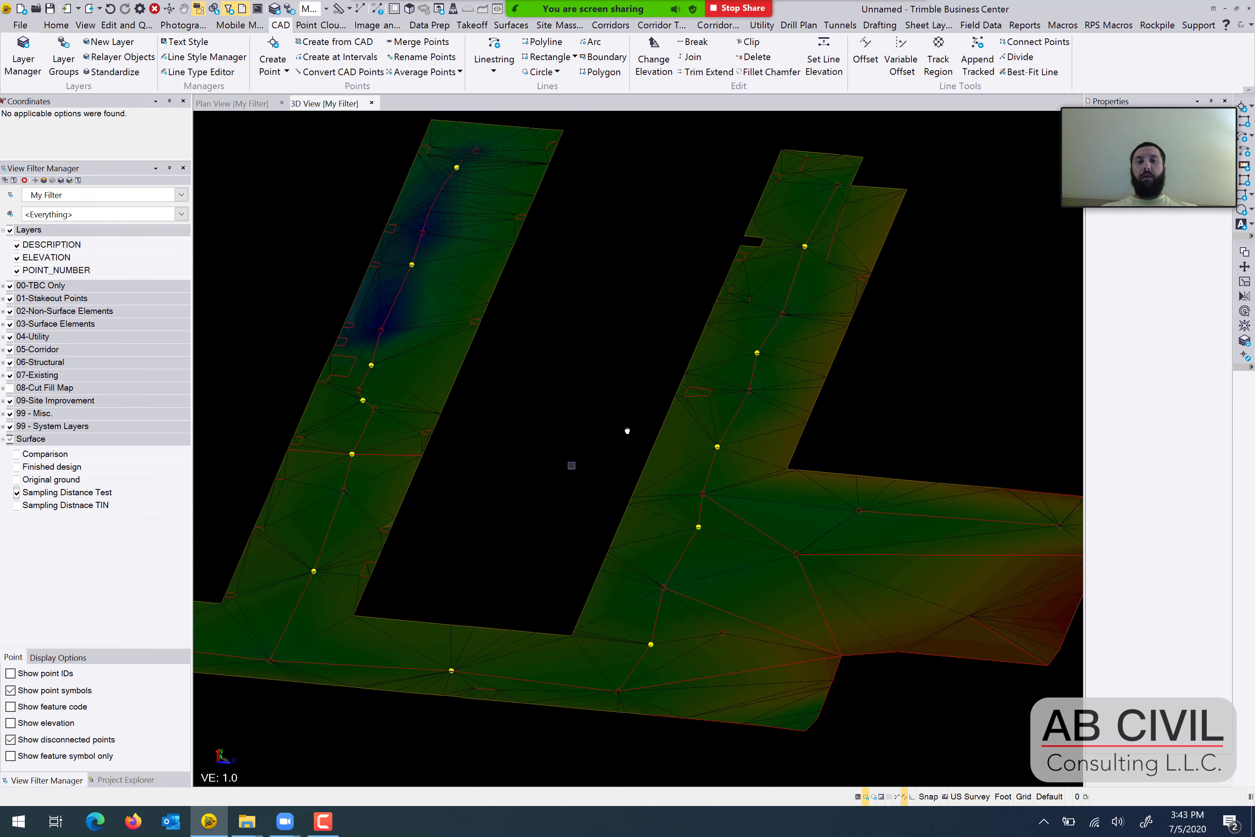
# Examine the Sampling Distance Test surface's triangulation along both arms from several angles in 3D.
pyautogui.scroll(-1, 568, 463)
pyautogui.moveTo(593, 454); pyautogui.dragTo(618, 451, button='middle')
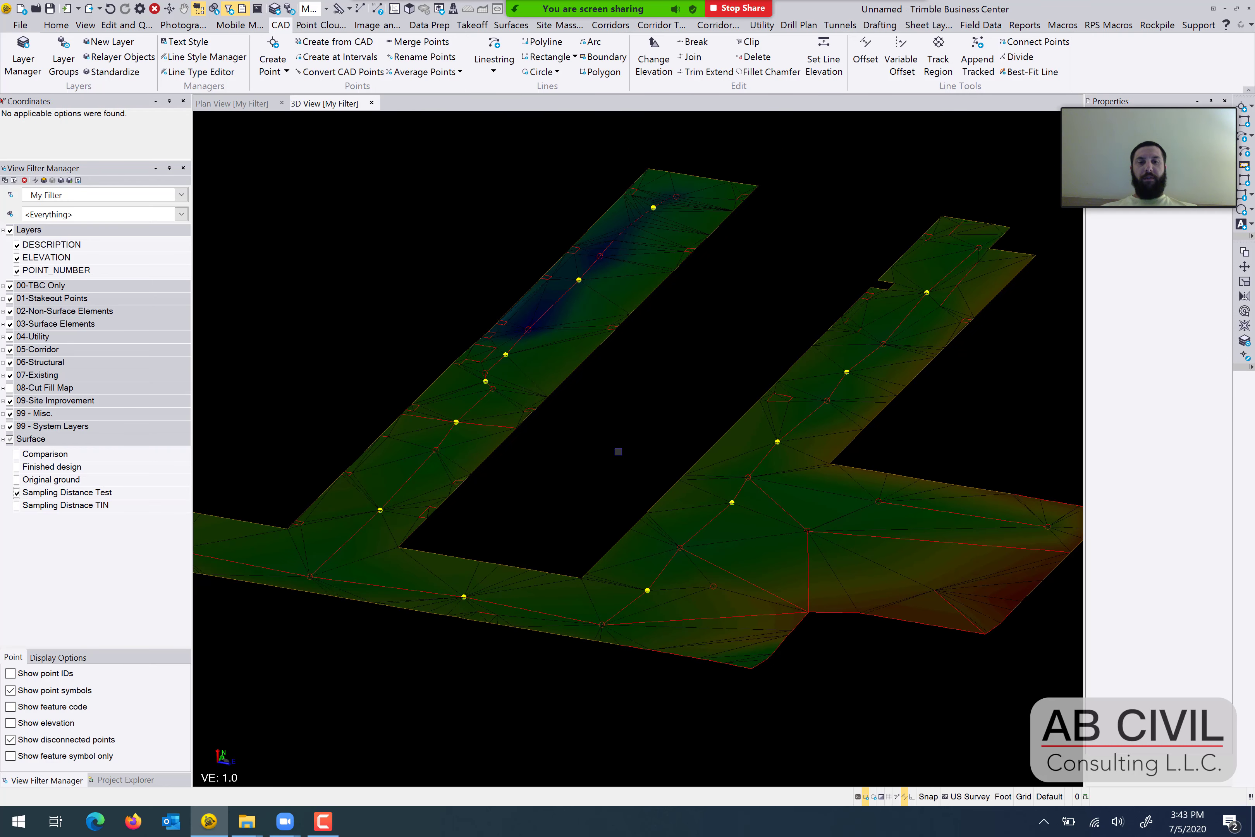
pyautogui.keyDown('shift'); pyautogui.moveTo(781, 518); pyautogui.dragTo(831, 533, button='middle'); pyautogui.keyUp('shift')
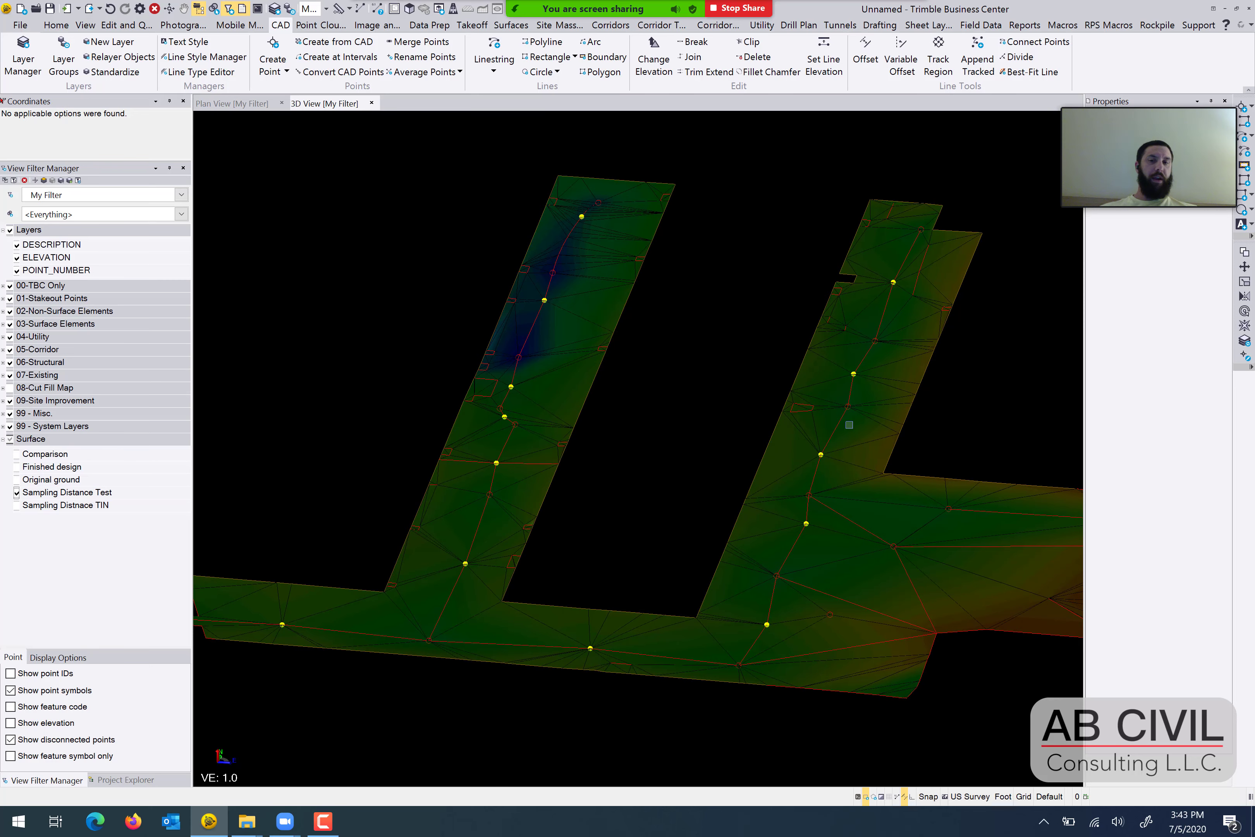
pyautogui.scroll(2, 862, 430)
pyautogui.moveTo(862, 429); pyautogui.dragTo(761, 399, button='middle')
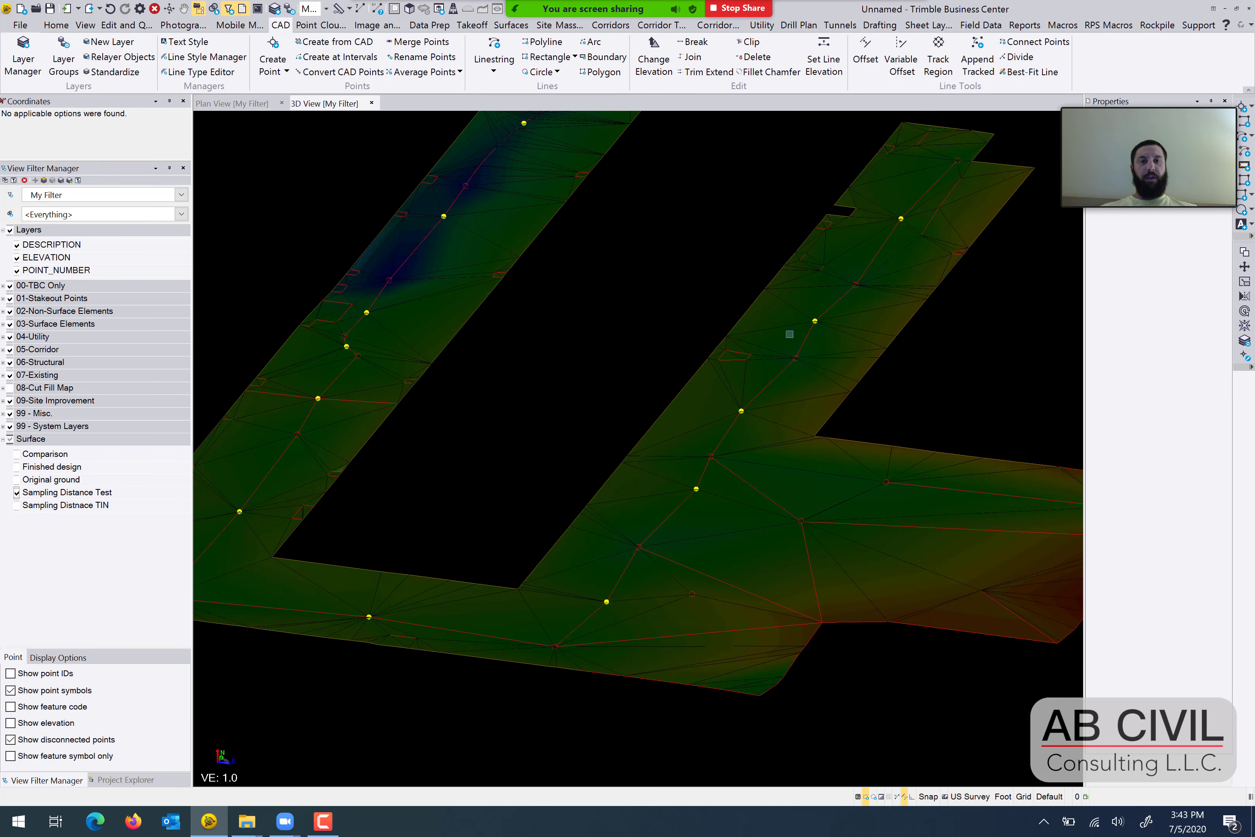
pyautogui.keyDown('shift'); pyautogui.moveTo(668, 365); pyautogui.dragTo(483, 398, button='middle'); pyautogui.keyUp('shift')
pyautogui.moveTo(383, 458); pyautogui.dragTo(449, 460, button='middle')
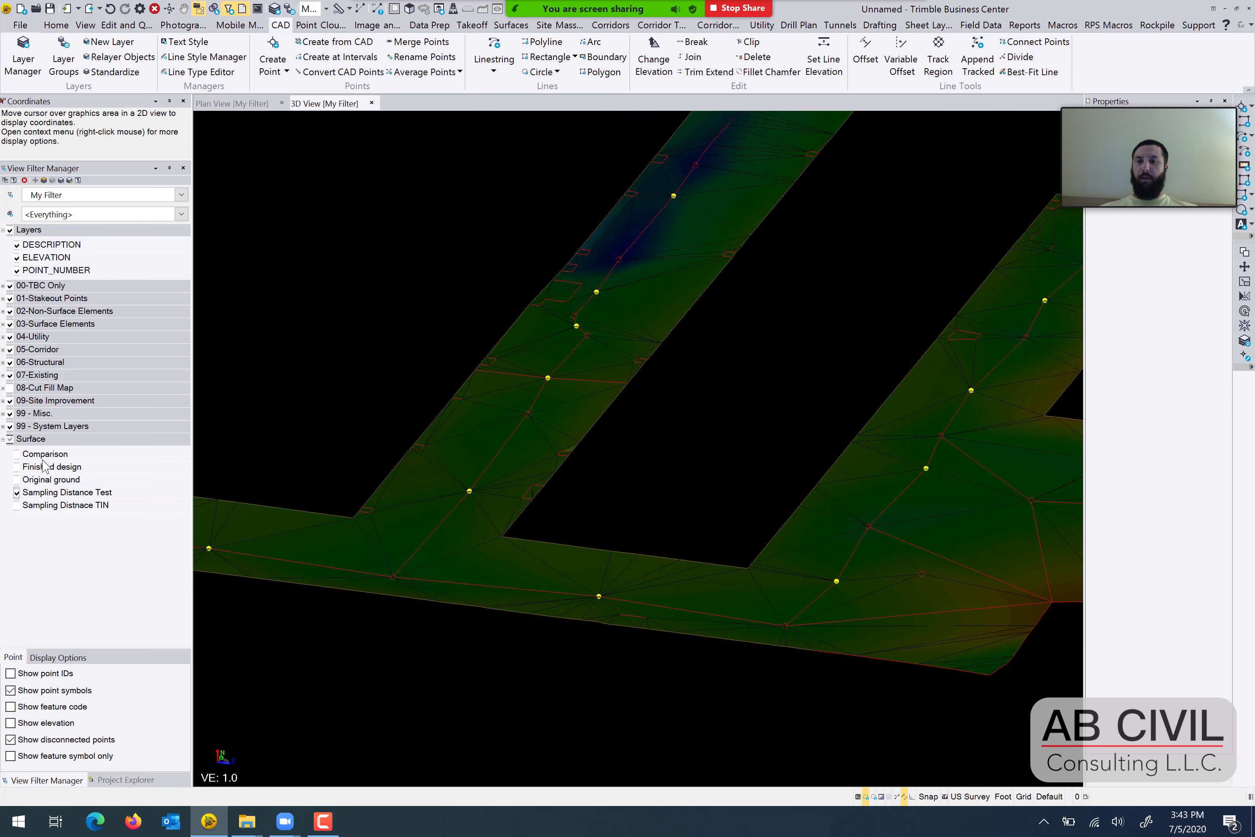
# Show the Sampling Distnace TIN surface in place of Sampling Distance Test and examine its triangulation in 3D.
pyautogui.click(18, 505)
pyautogui.click(17, 492)
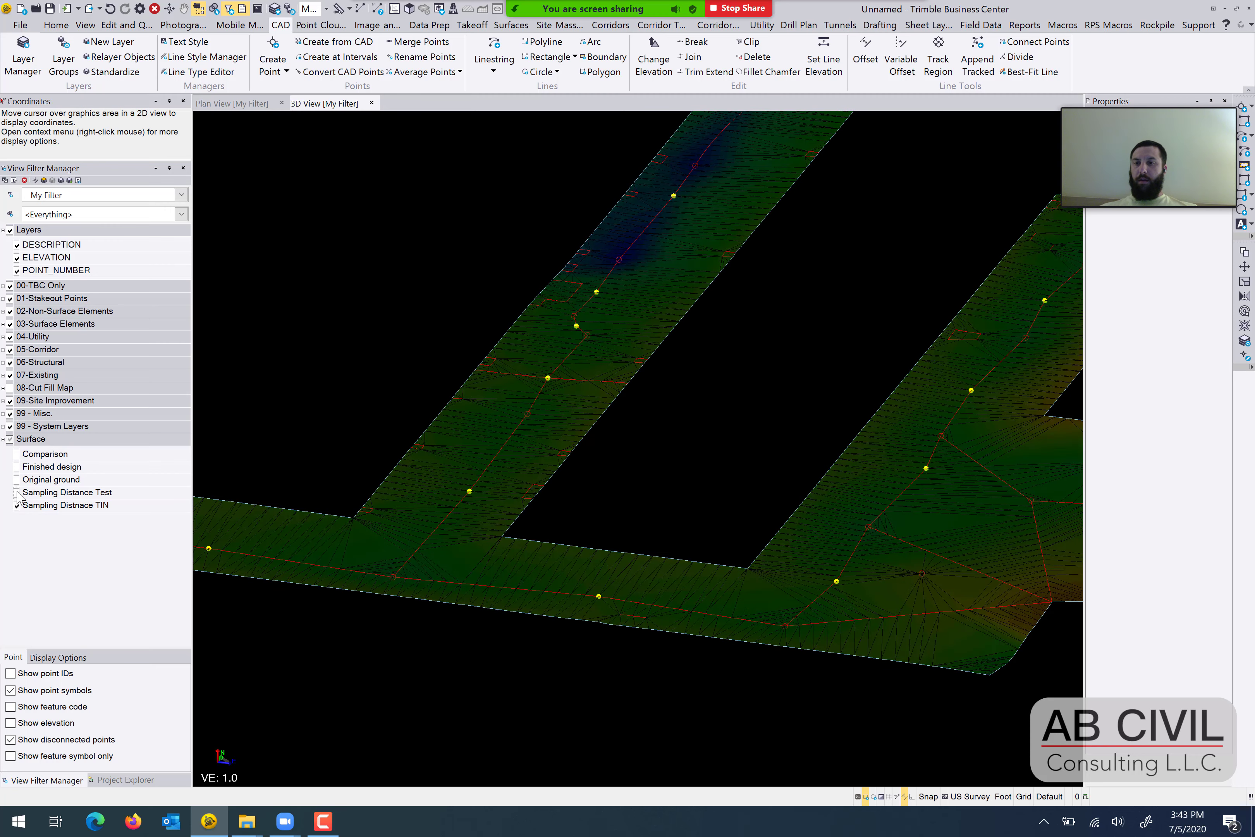
pyautogui.moveTo(814, 433); pyautogui.dragTo(641, 475, button='middle')
pyautogui.keyDown('shift'); pyautogui.moveTo(792, 453); pyautogui.dragTo(740, 449, button='middle'); pyautogui.keyUp('shift')
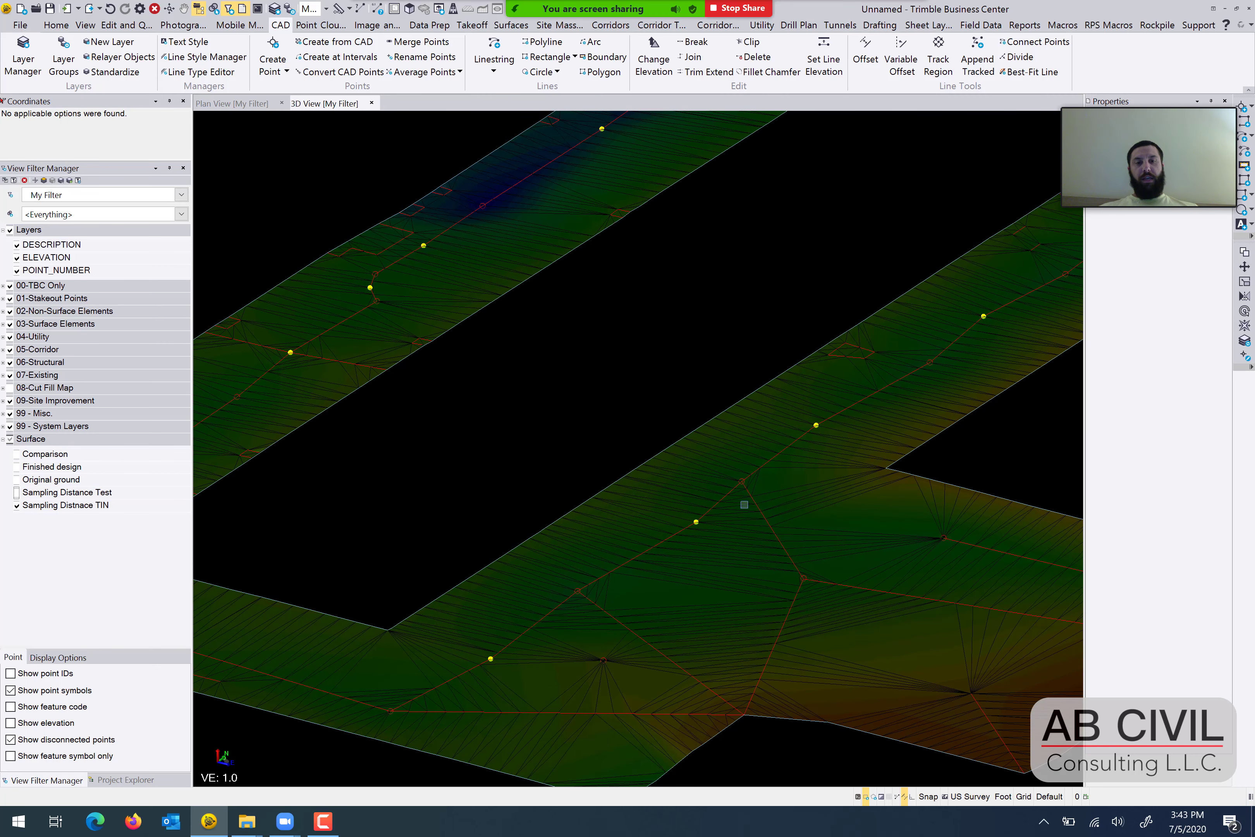
pyautogui.moveTo(744, 504); pyautogui.dragTo(713, 574, button='middle')
pyautogui.moveTo(847, 489); pyautogui.dragTo(688, 573, button='middle')
pyautogui.moveTo(848, 461); pyautogui.dragTo(758, 489, button='middle')
pyautogui.moveTo(580, 602)
pyautogui.mouseDown(button='middle')
pyautogui.moveTo(771, 380)
pyautogui.moveTo(883, 448)
pyautogui.mouseUp(button='middle')
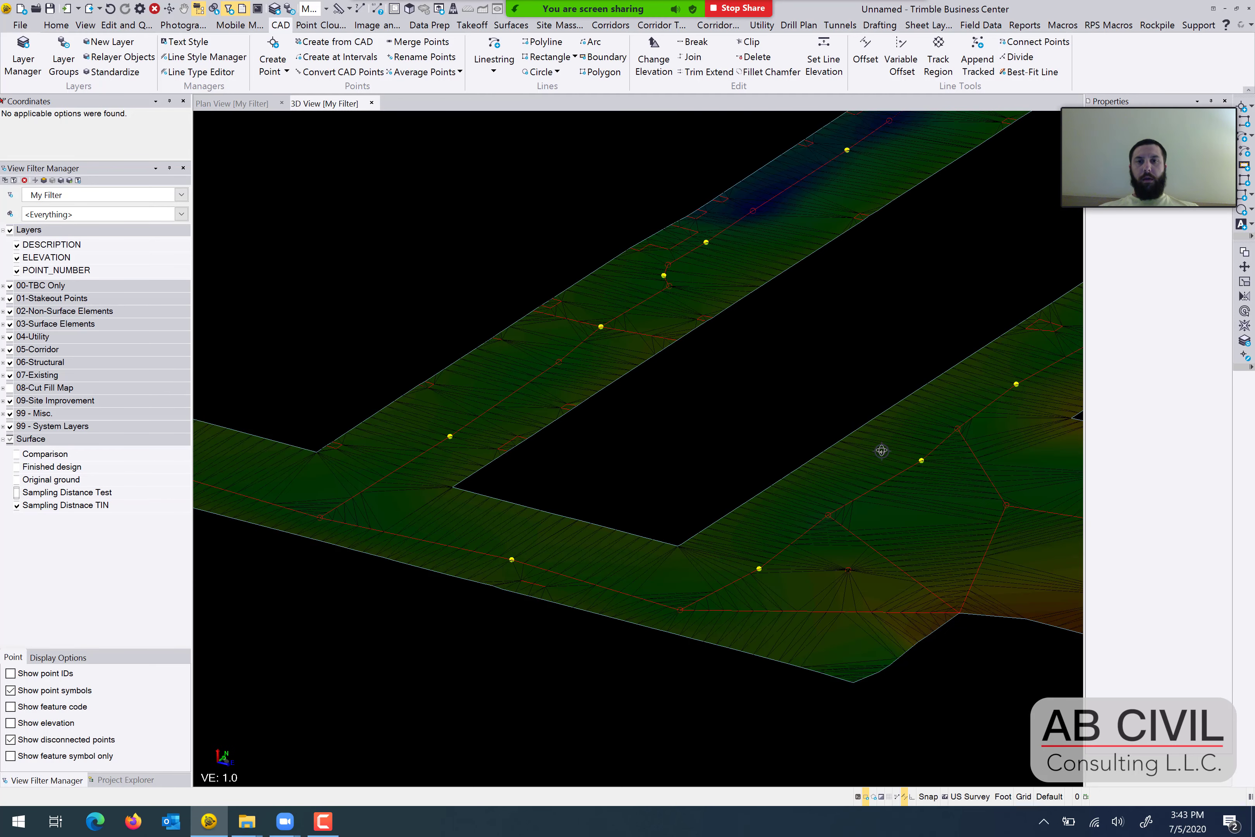
# Return to the plan view and show the Sampling Distance Test surface in place of Sampling Distnace TIN.
pyautogui.click(254, 103)
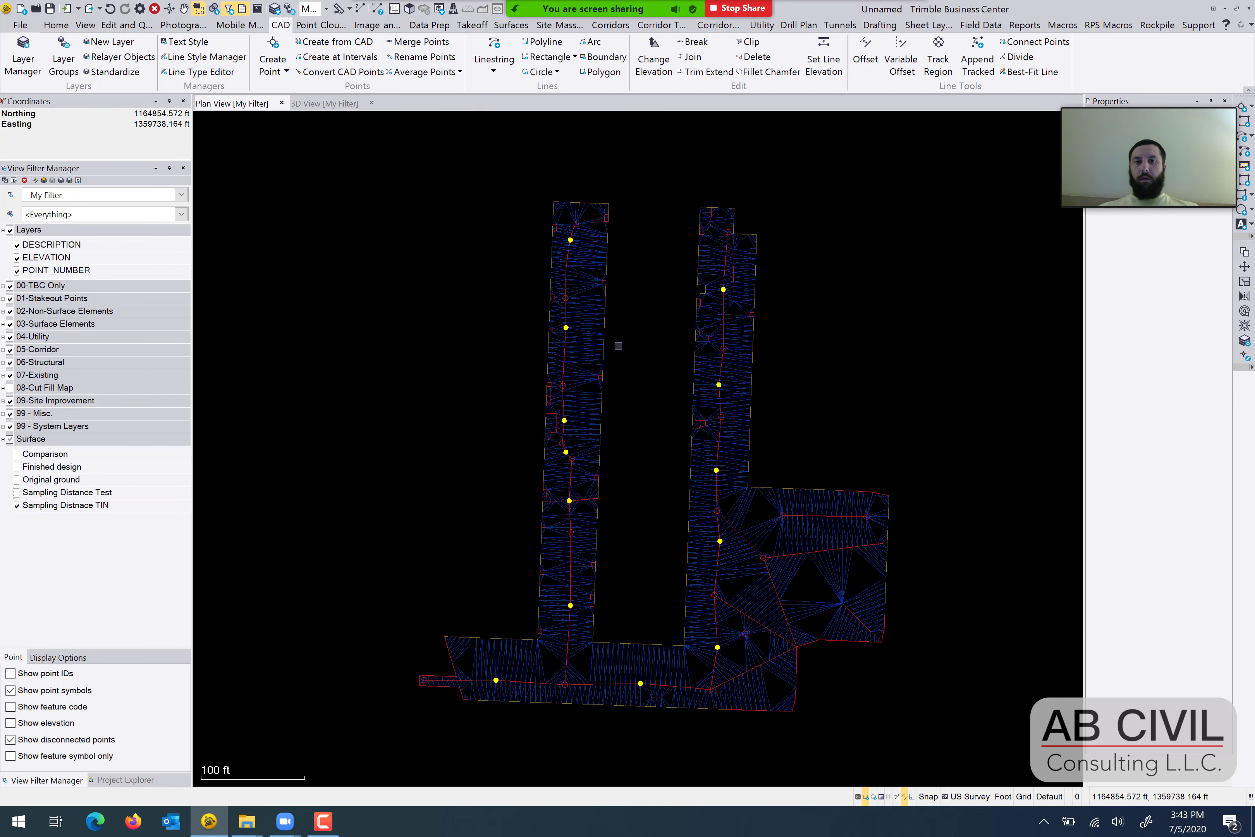
pyautogui.click(17, 492)
pyautogui.click(17, 505)
pyautogui.scroll(1, 415, 509)
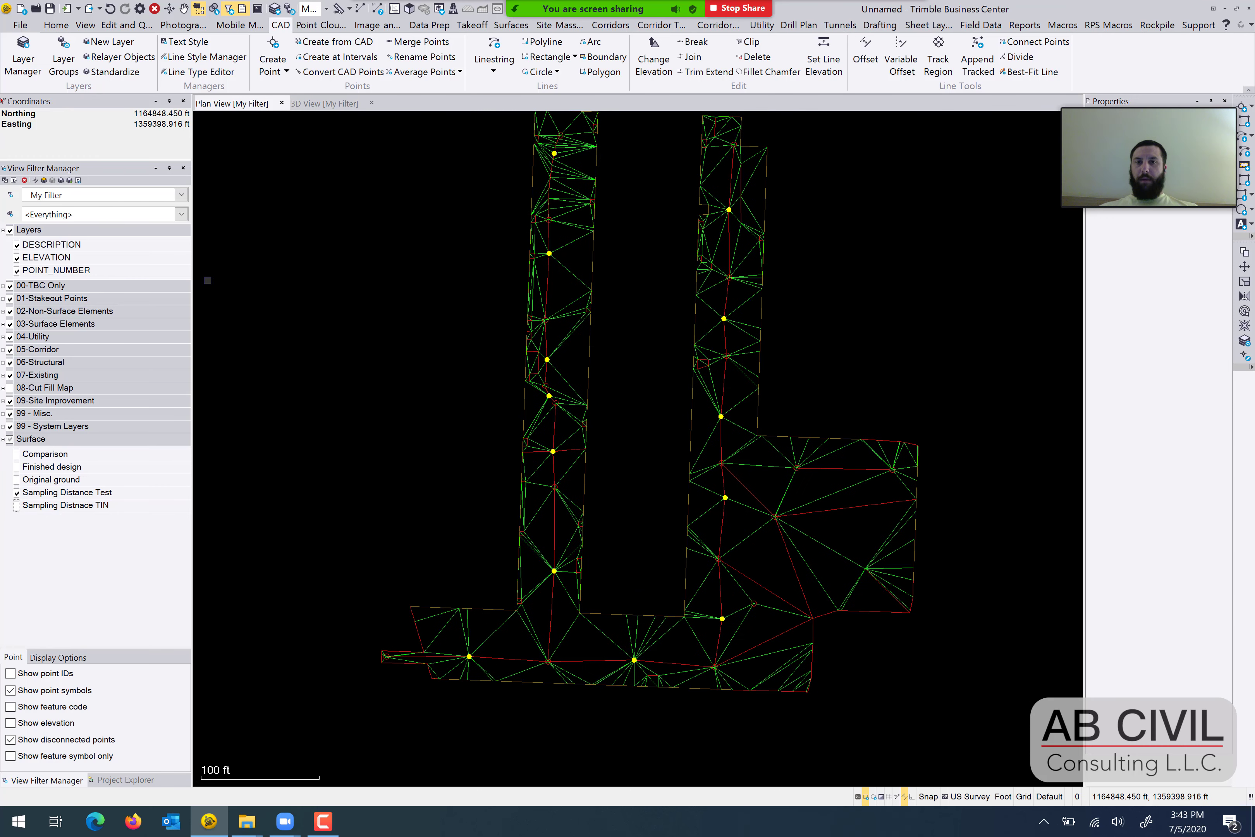
pyautogui.moveTo(695, 428); pyautogui.dragTo(667, 451, button='middle')
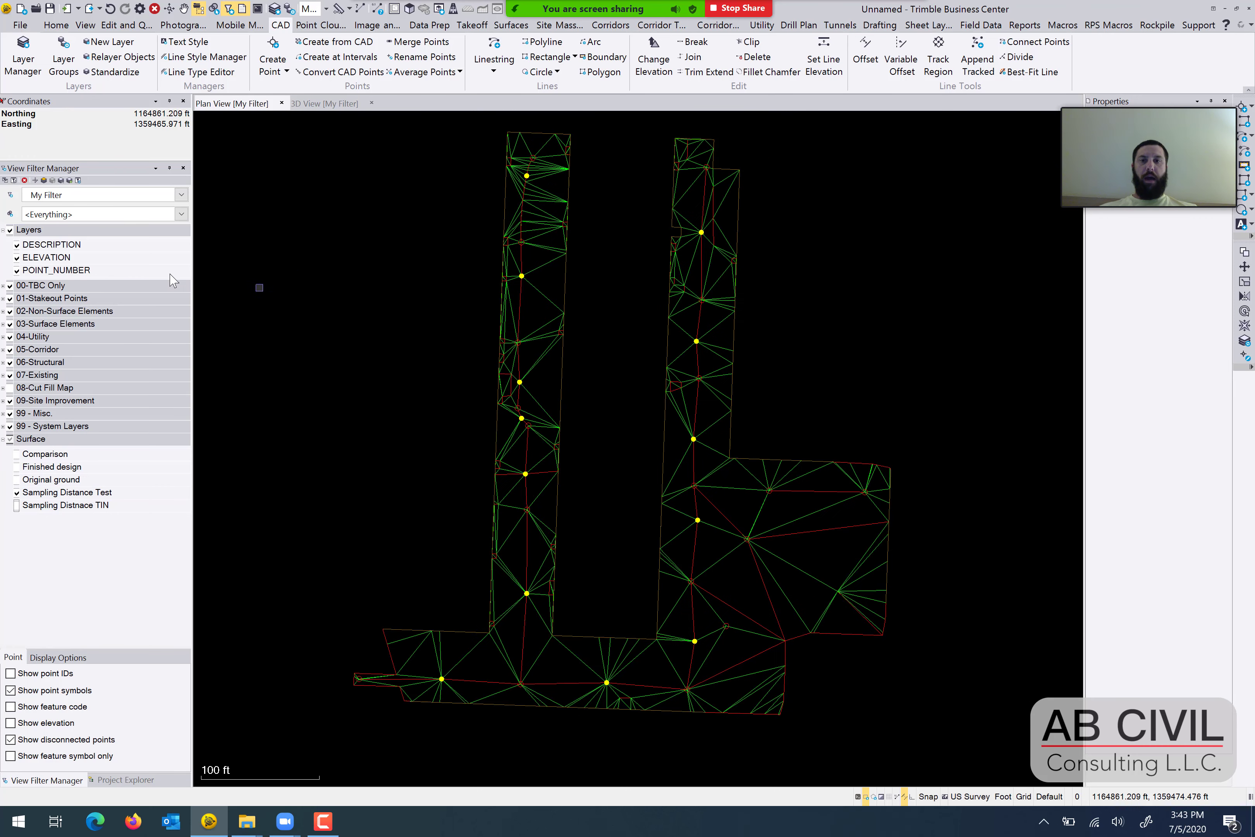
# Switch the view filter to My Filter - Copy and turn off the display of disconnected points.
pyautogui.click(175, 215)
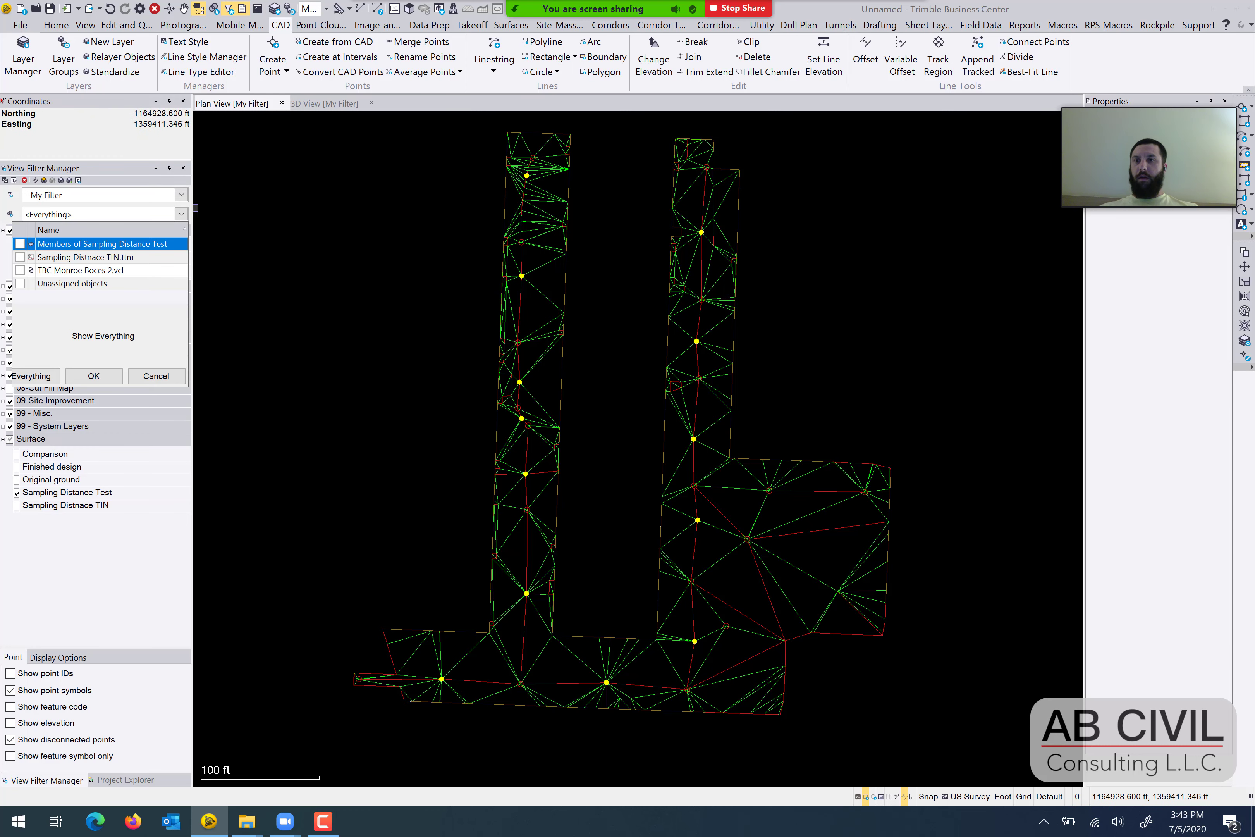
pyautogui.click(181, 214)
pyautogui.click(181, 195)
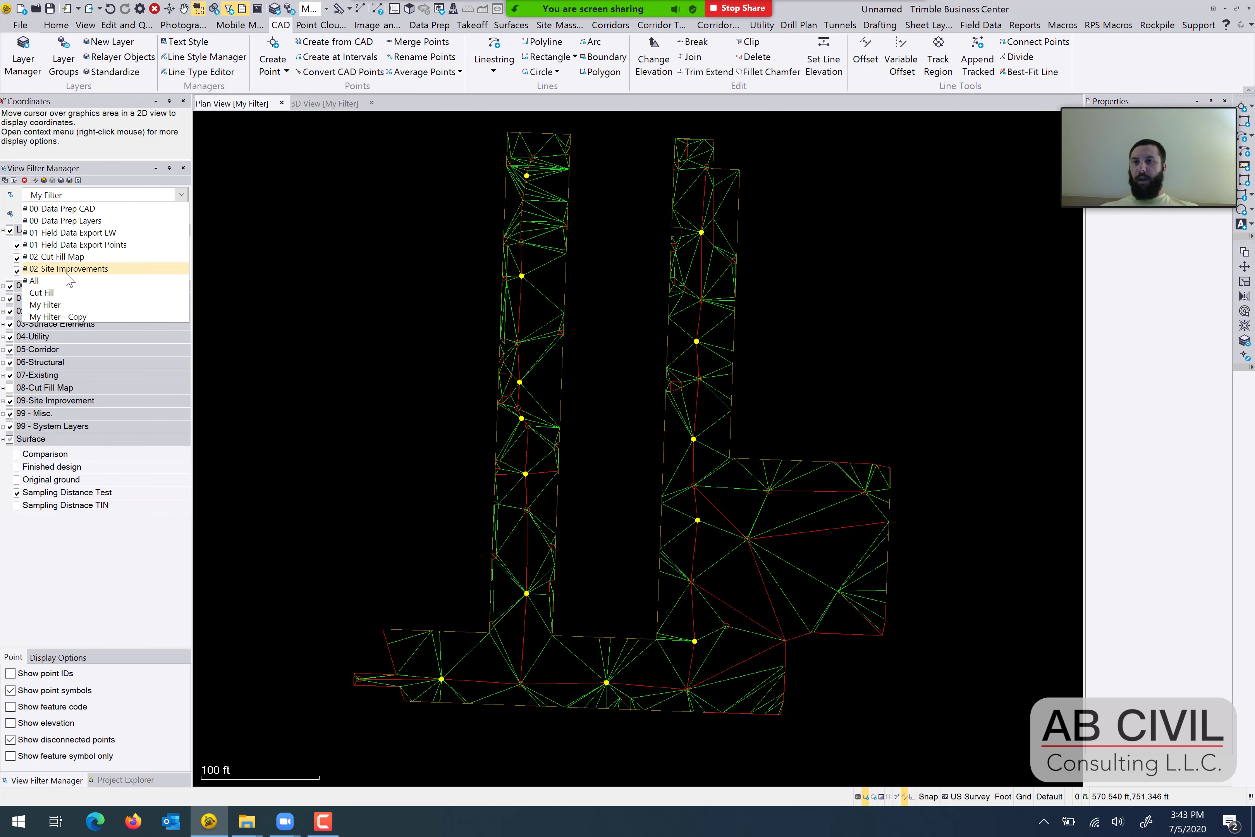
pyautogui.click(59, 316)
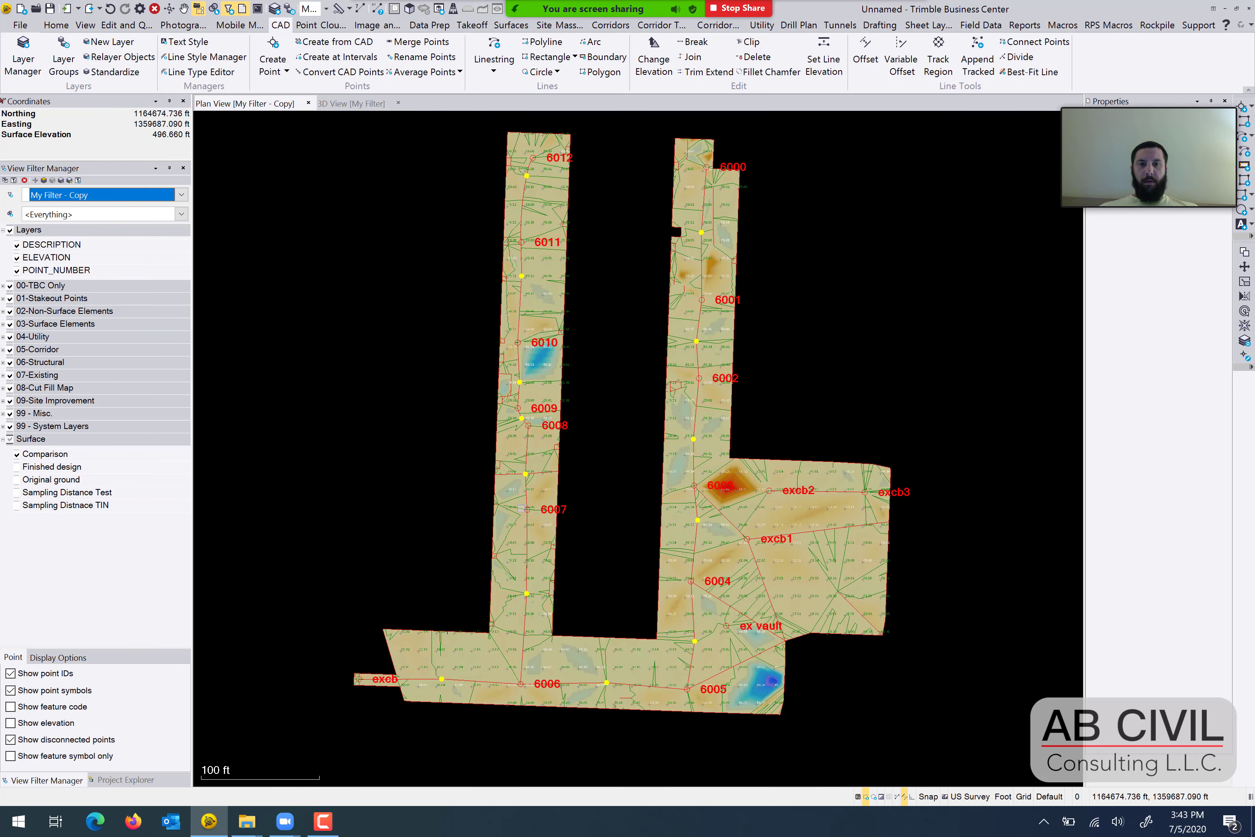
pyautogui.moveTo(514, 385); pyautogui.dragTo(497, 308, button='middle')
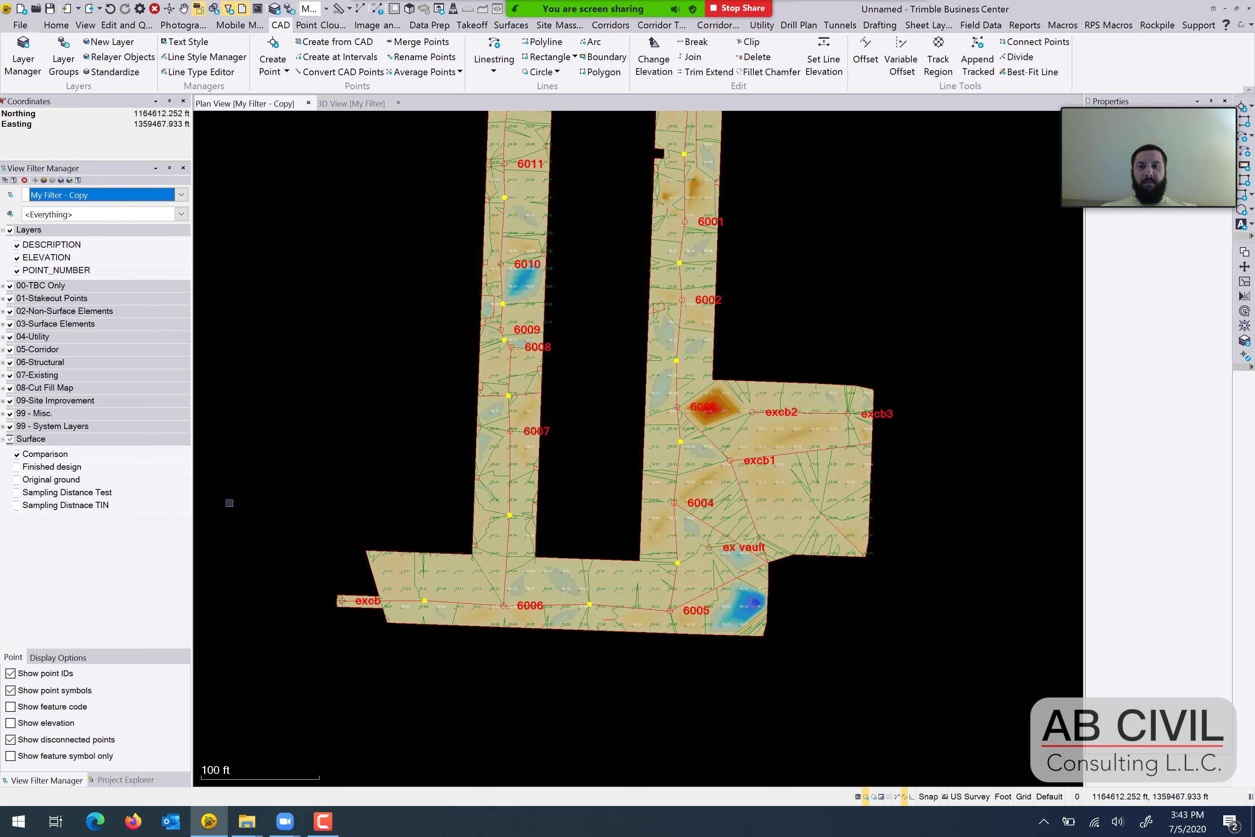
pyautogui.click(10, 739)
# Read the Comparison surface's elevation differences at the blue fill area in the southeast corner and the red cut area further north.
pyautogui.scroll(1, 733, 636)
pyautogui.scroll(4, 733, 636)
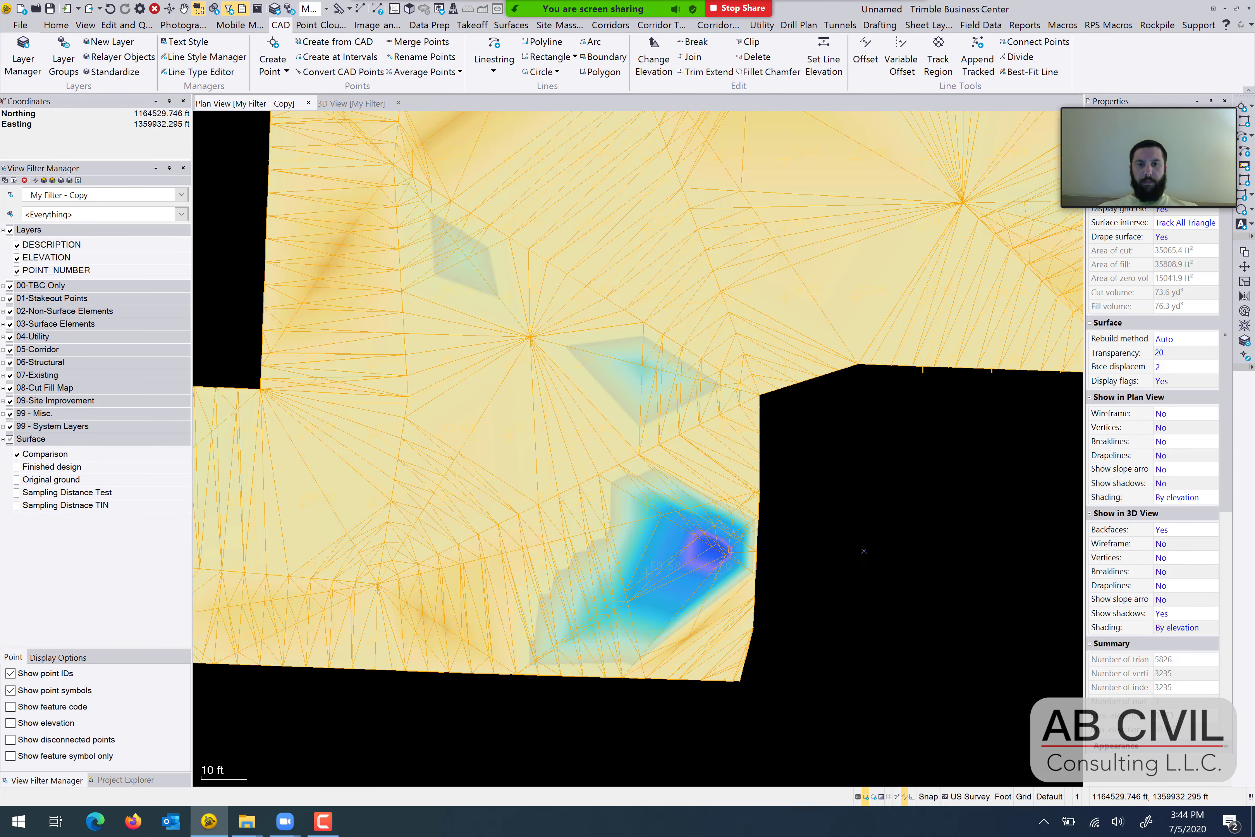
pyautogui.click(716, 552)
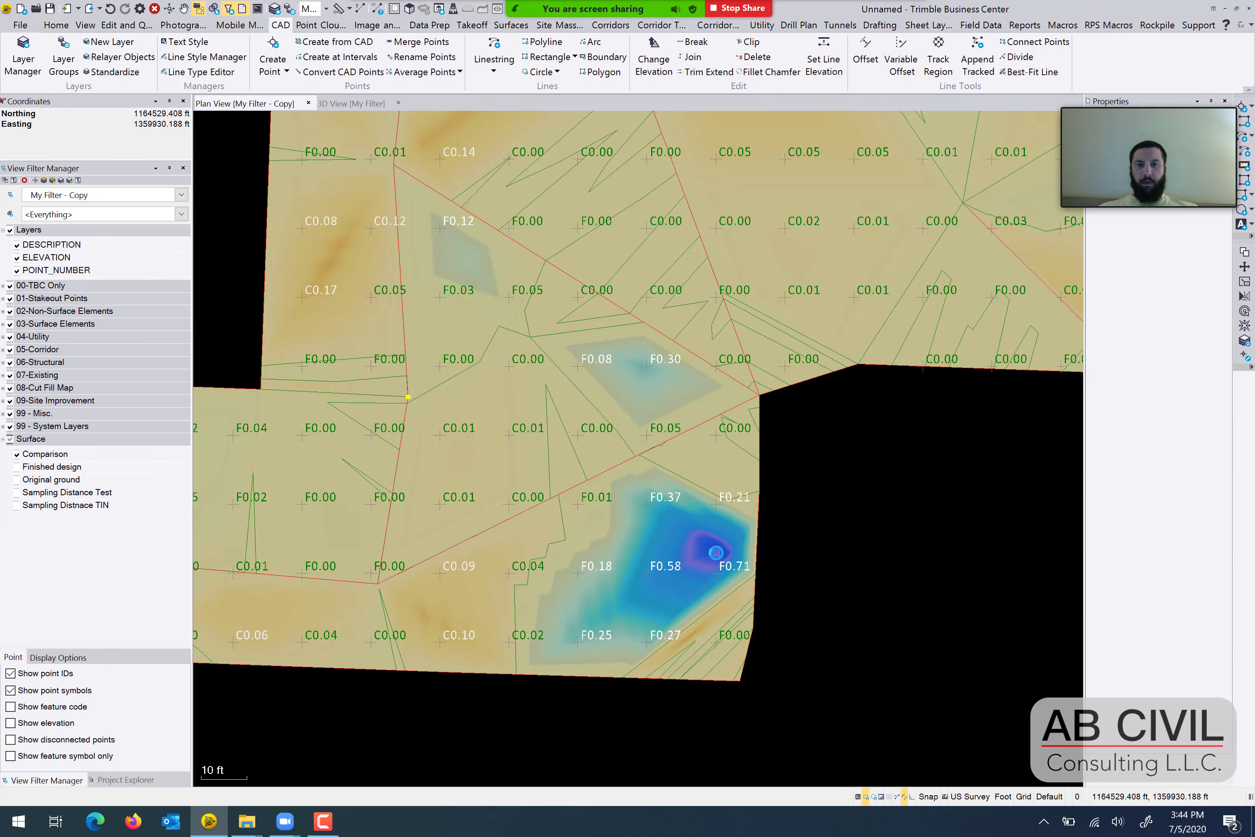
pyautogui.click(891, 577)
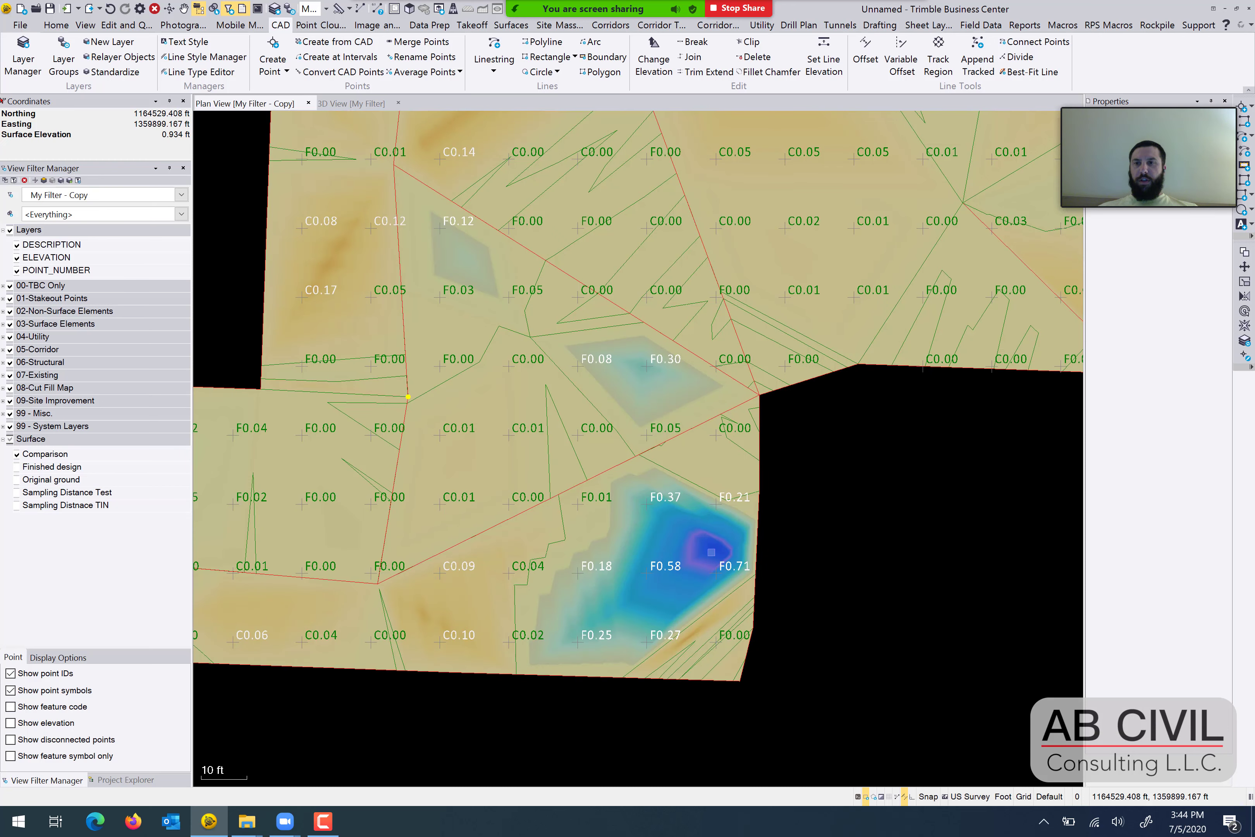
pyautogui.scroll(-1, 712, 546)
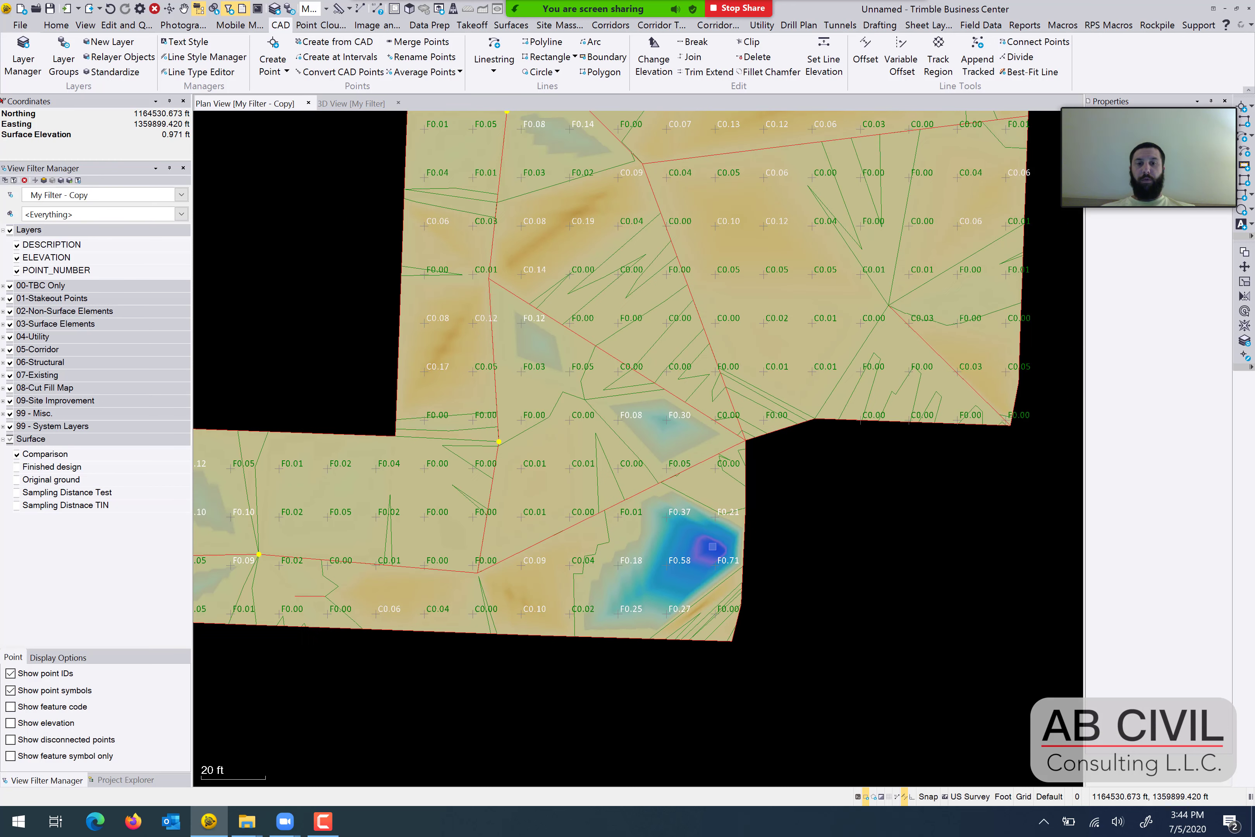
pyautogui.moveTo(755, 395); pyautogui.dragTo(760, 506, button='middle')
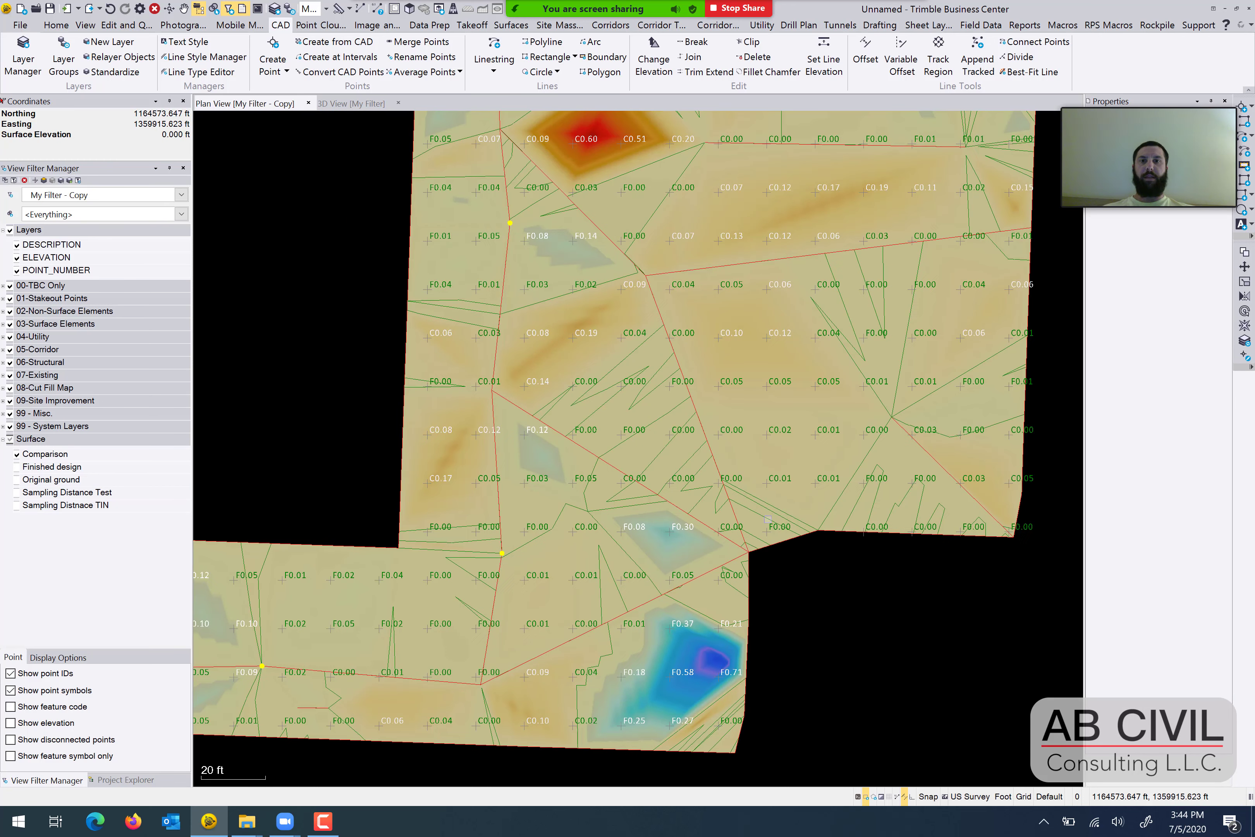
pyautogui.scroll(-2, 760, 499)
pyautogui.moveTo(603, 282); pyautogui.dragTo(699, 583, button='middle')
pyautogui.scroll(-1, 702, 583)
pyautogui.scroll(5, 748, 544)
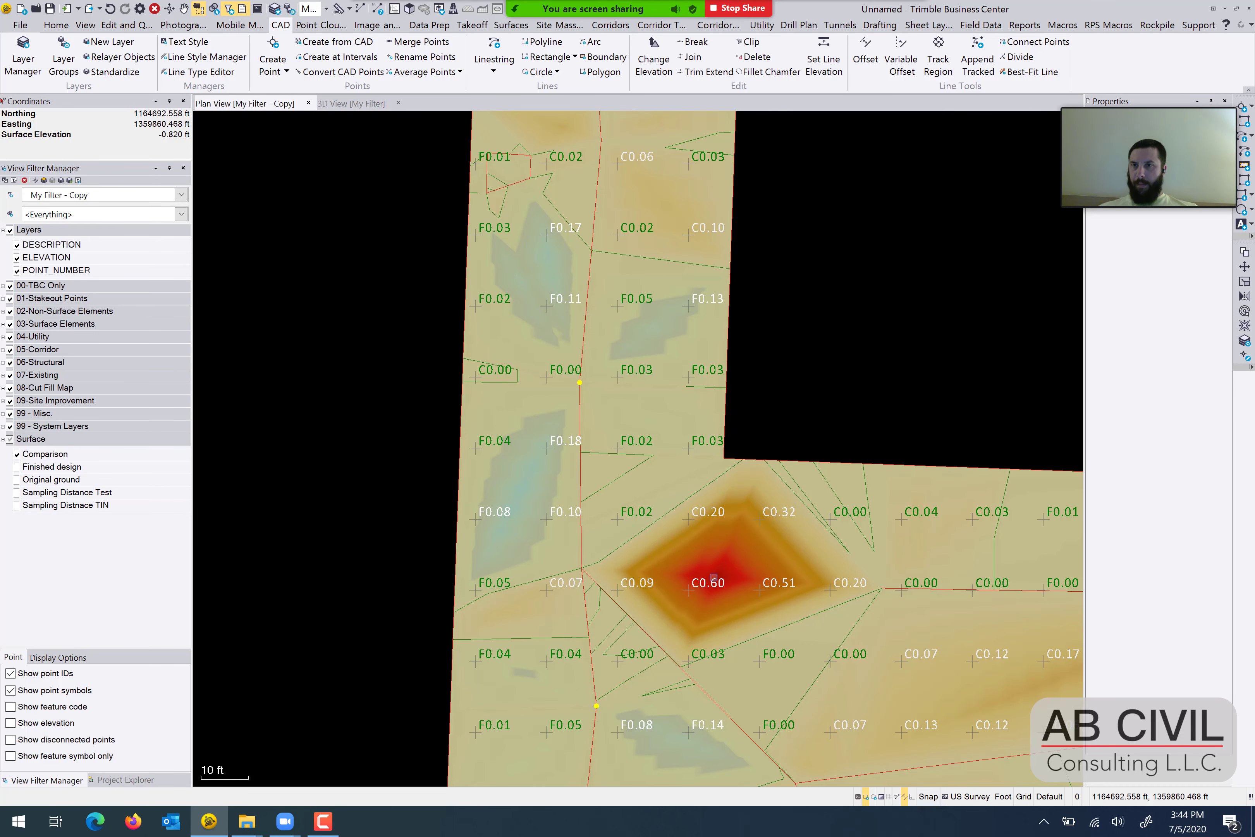
pyautogui.scroll(-4, 714, 577)
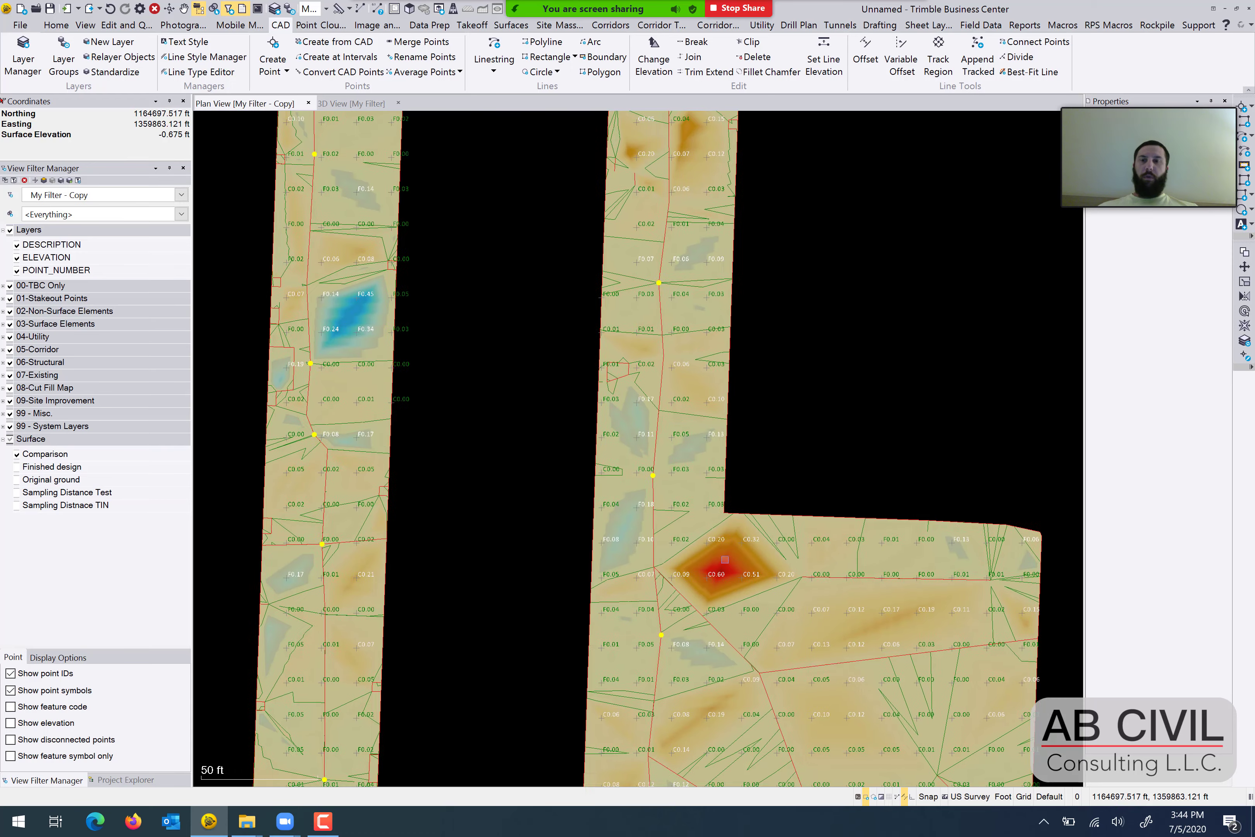
# Inspect the blue fill area in the western arm and review the cut and fill differences across the whole Comparison surface.
pyautogui.moveTo(443, 439); pyautogui.dragTo(651, 574, button='middle')
pyautogui.scroll(2, 544, 455)
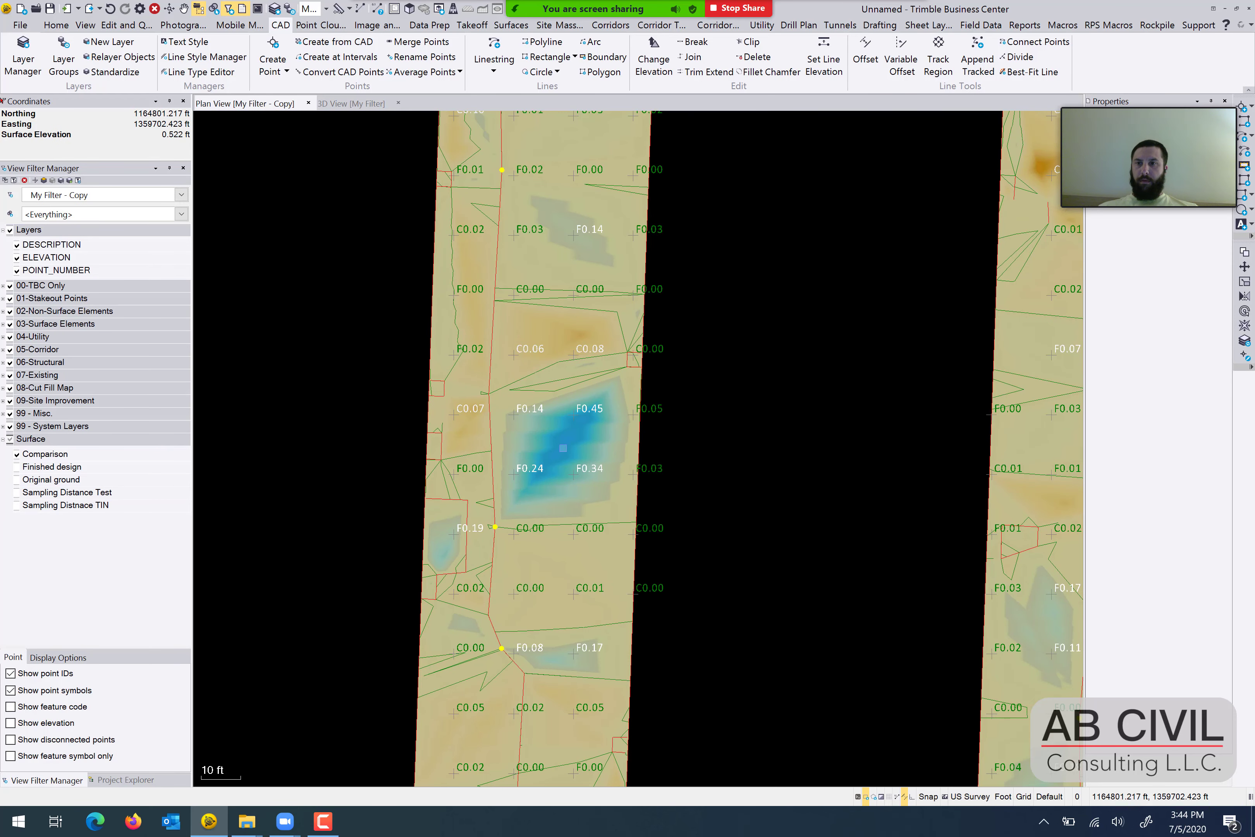
pyautogui.scroll(-2, 624, 422)
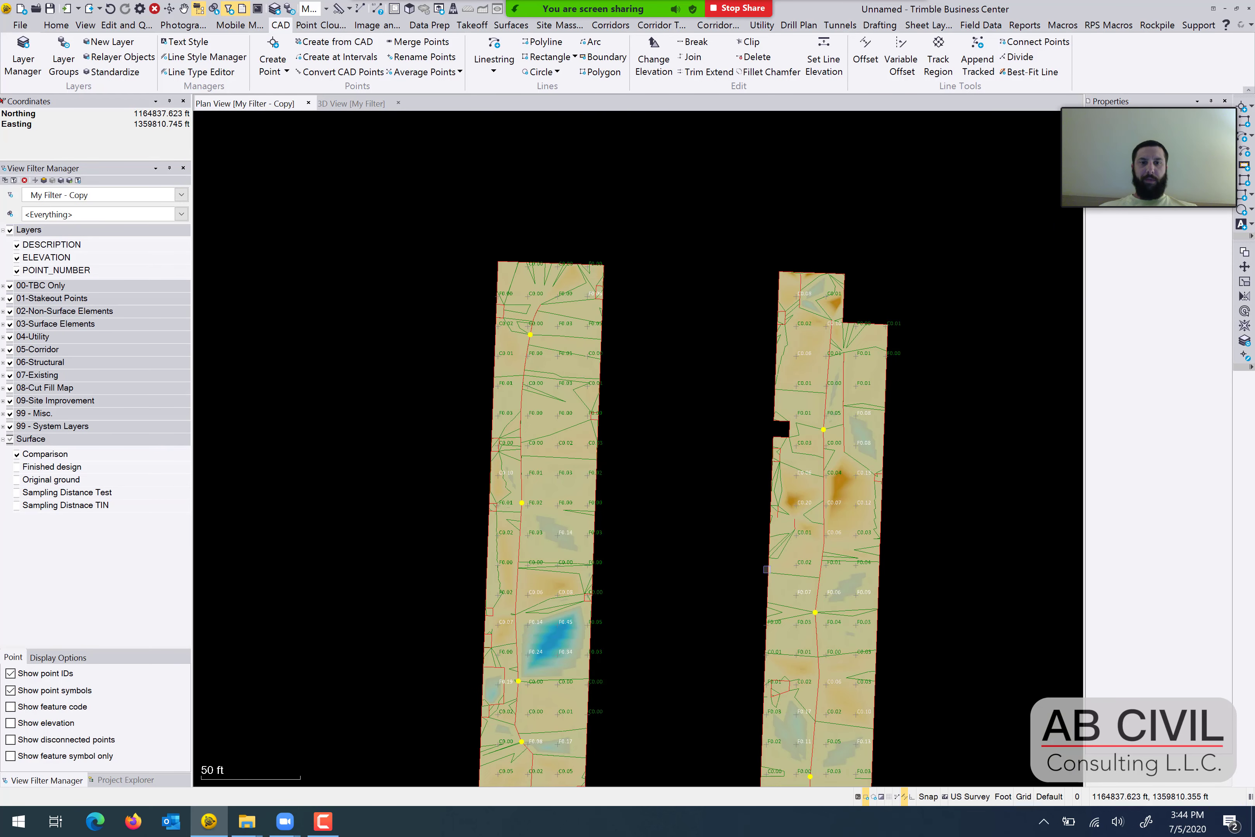
pyautogui.scroll(2, 806, 478)
pyautogui.scroll(-2, 856, 491)
pyautogui.moveTo(781, 642); pyautogui.dragTo(661, 429, button='middle')
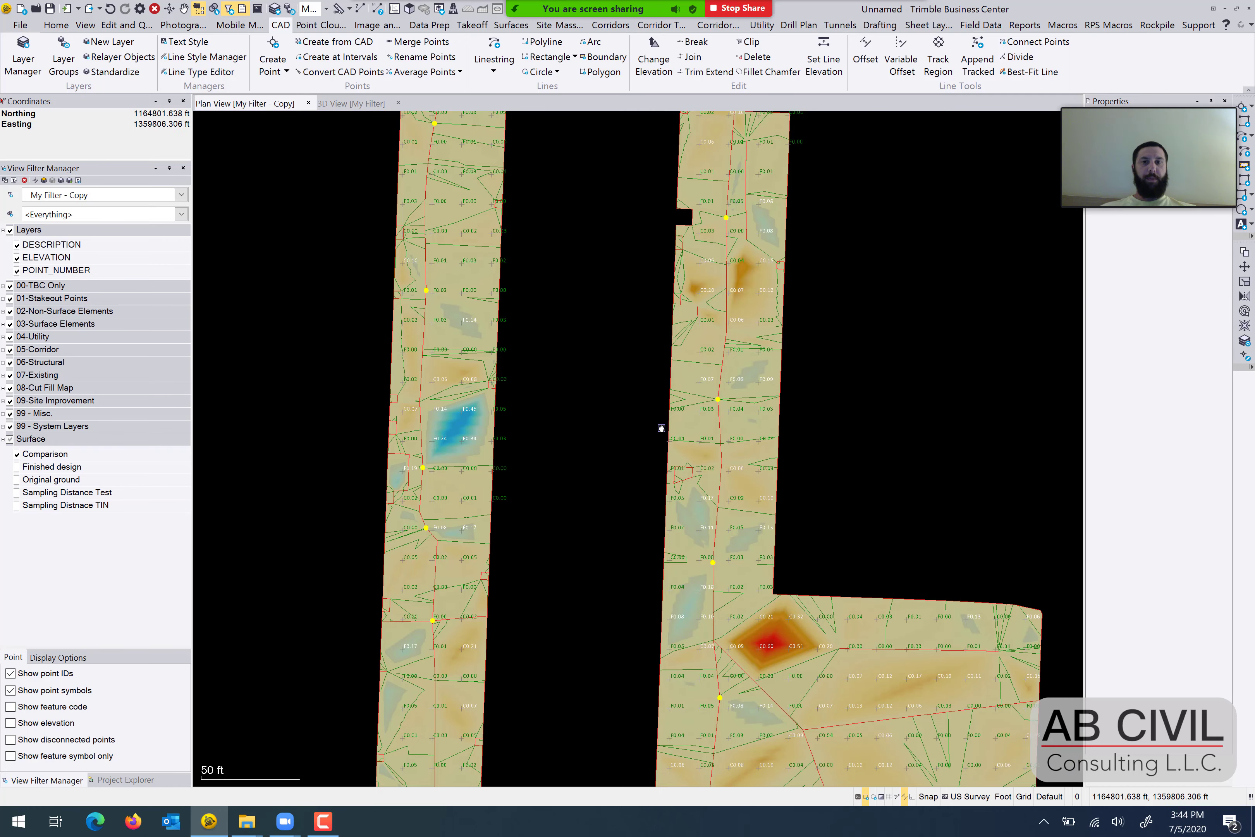
pyautogui.moveTo(703, 579); pyautogui.dragTo(712, 205, button='middle')
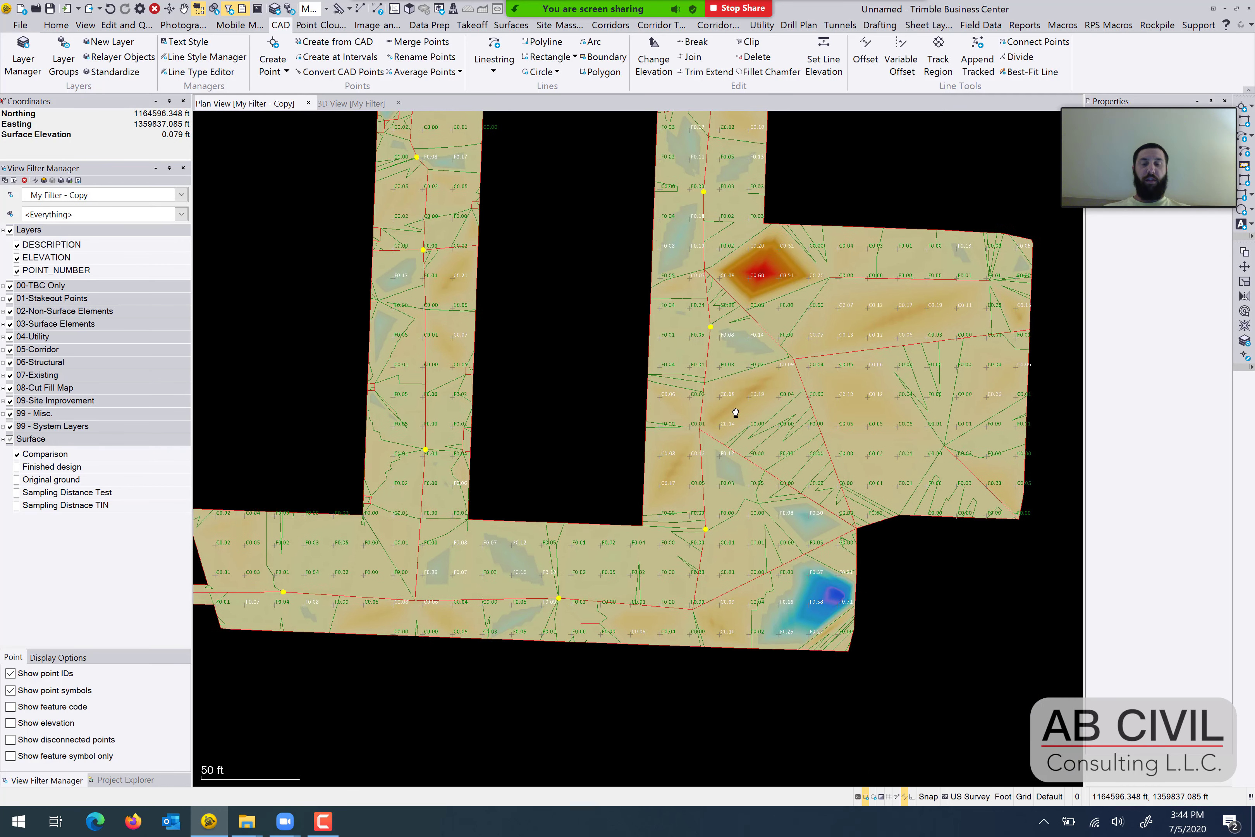
pyautogui.moveTo(712, 435); pyautogui.dragTo(713, 360, button='middle')
pyautogui.moveTo(829, 299); pyautogui.dragTo(810, 382, button='middle')
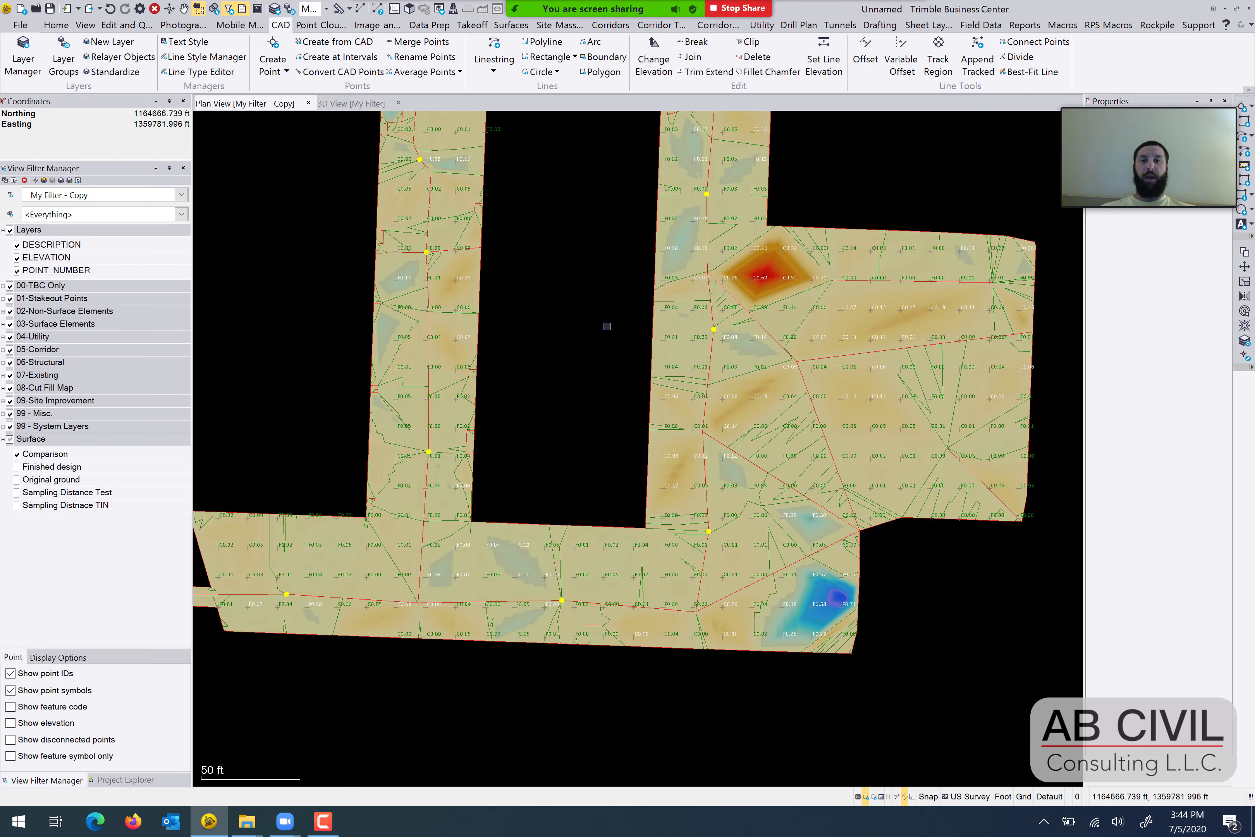
pyautogui.scroll(-2, 637, 337)
pyautogui.moveTo(607, 327); pyautogui.dragTo(634, 516, button='middle')
pyautogui.scroll(-1, 695, 404)
pyautogui.scroll(-1, 613, 459)
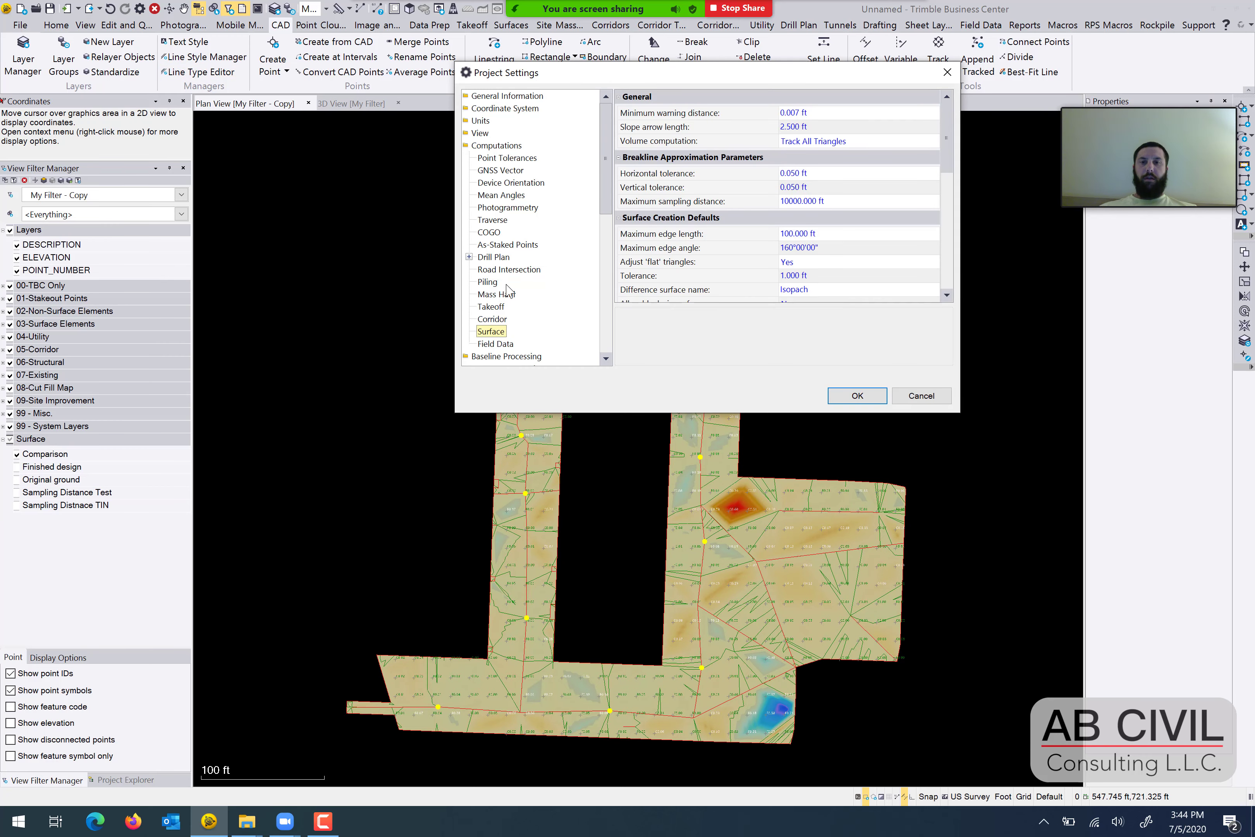
# Set the maximum sampling distance for breakline approximation to 5 ft in the project's surface settings and apply it.
pyautogui.moveTo(754, 79); pyautogui.dragTo(641, 111)
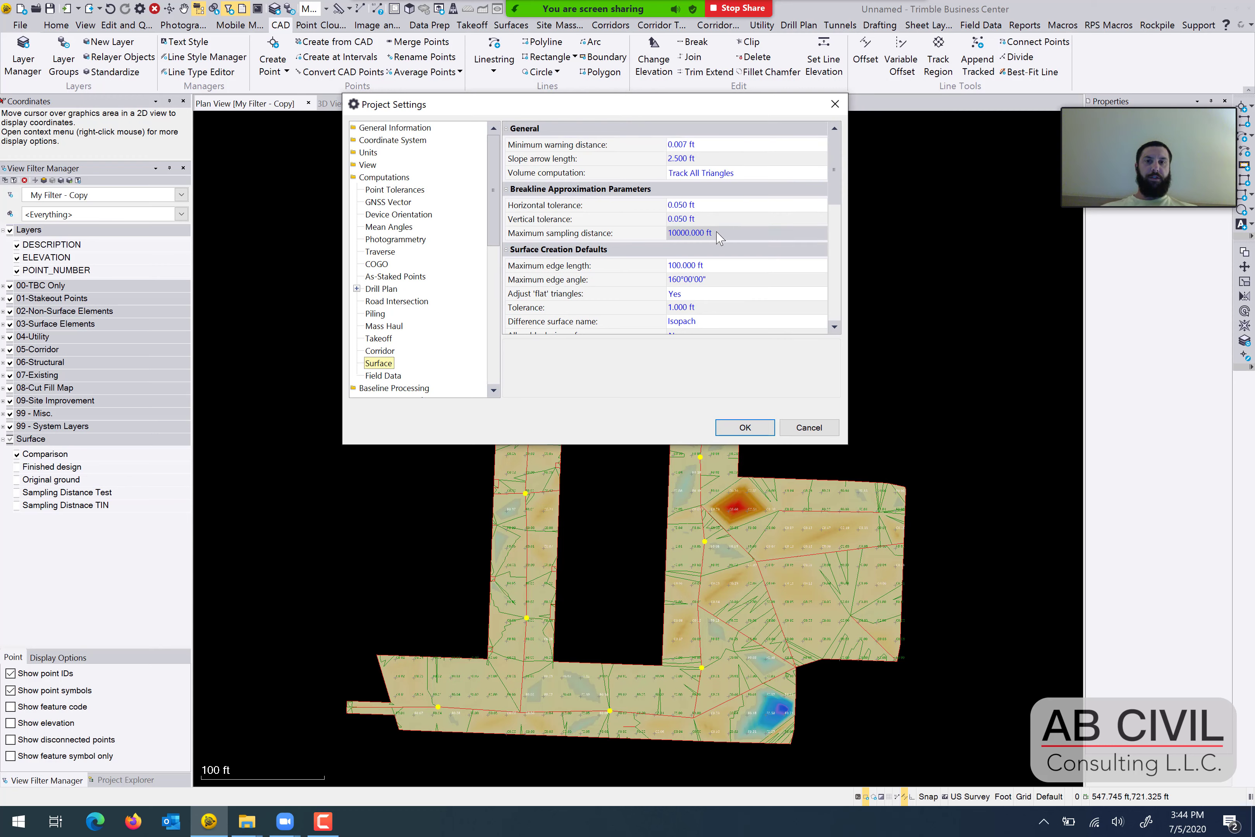
pyautogui.click(745, 233)
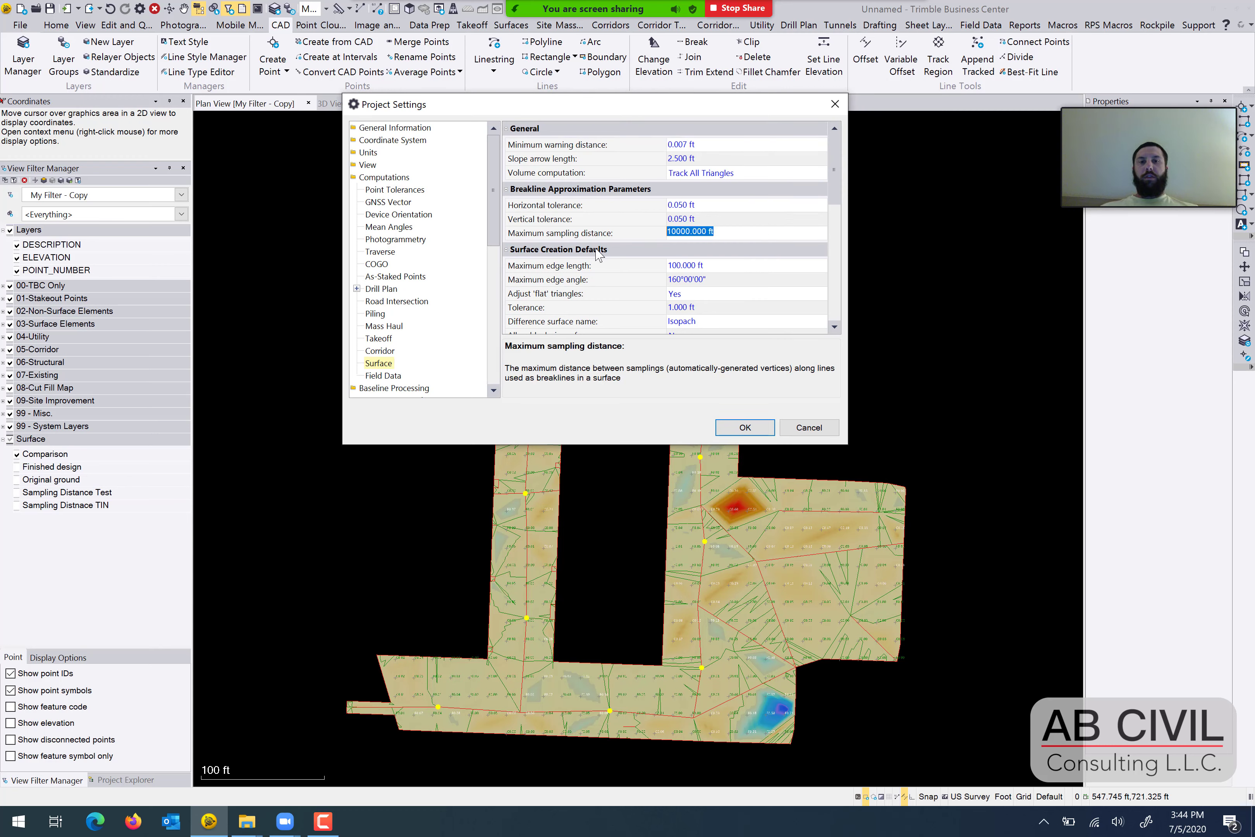
pyautogui.write('5')
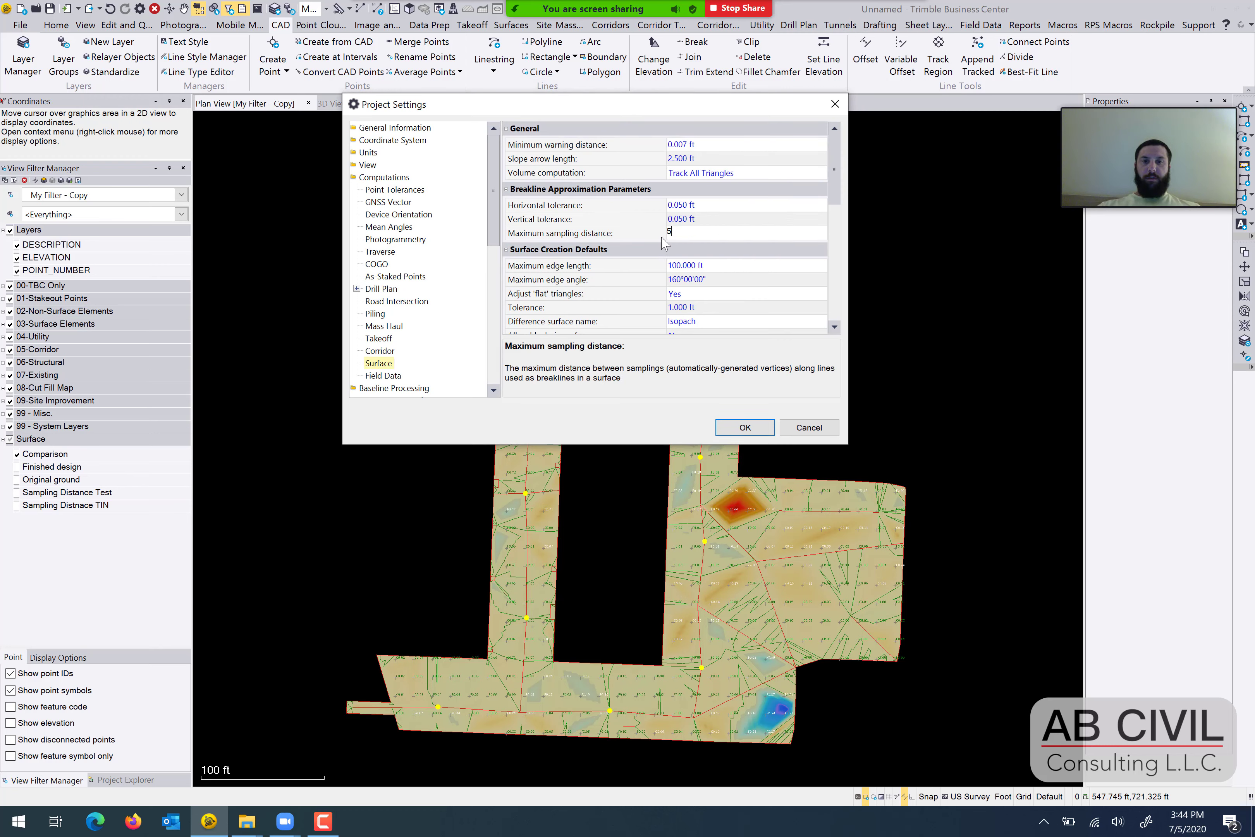
pyautogui.press('Return')
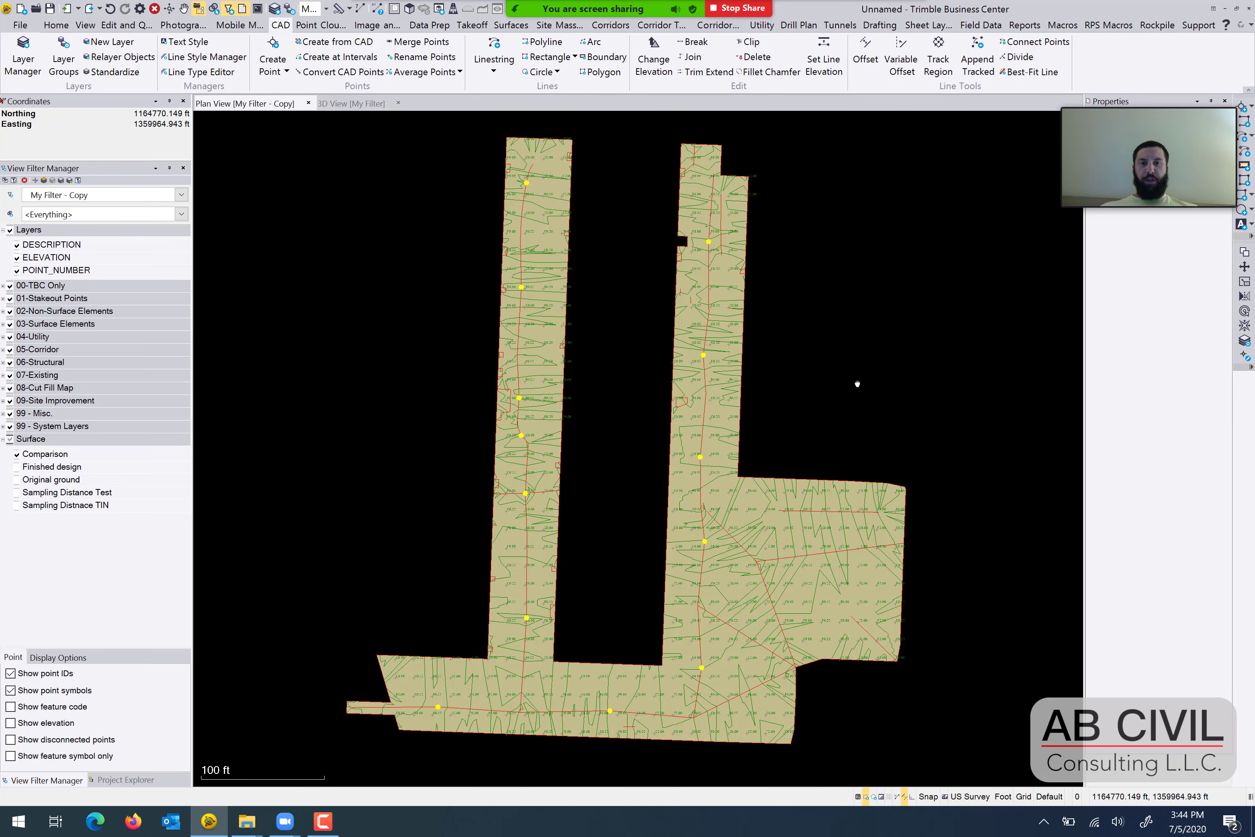
# Check the cut and fill values of the recomputed Comparison surface across the eastern area and both arms.
pyautogui.moveTo(857, 384); pyautogui.dragTo(848, 351, button='middle')
pyautogui.scroll(5, 715, 531)
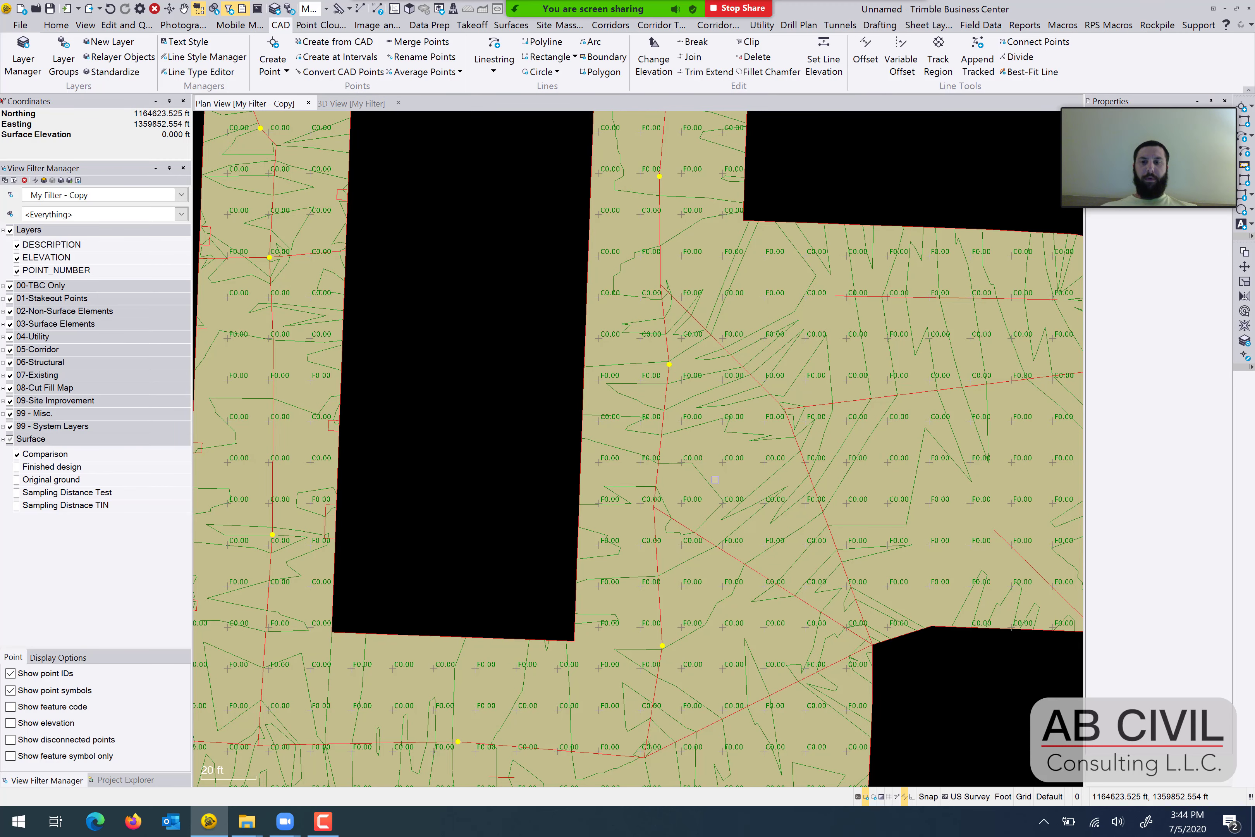
pyautogui.scroll(-3, 858, 431)
pyautogui.moveTo(857, 432); pyautogui.dragTo(685, 493, button='middle')
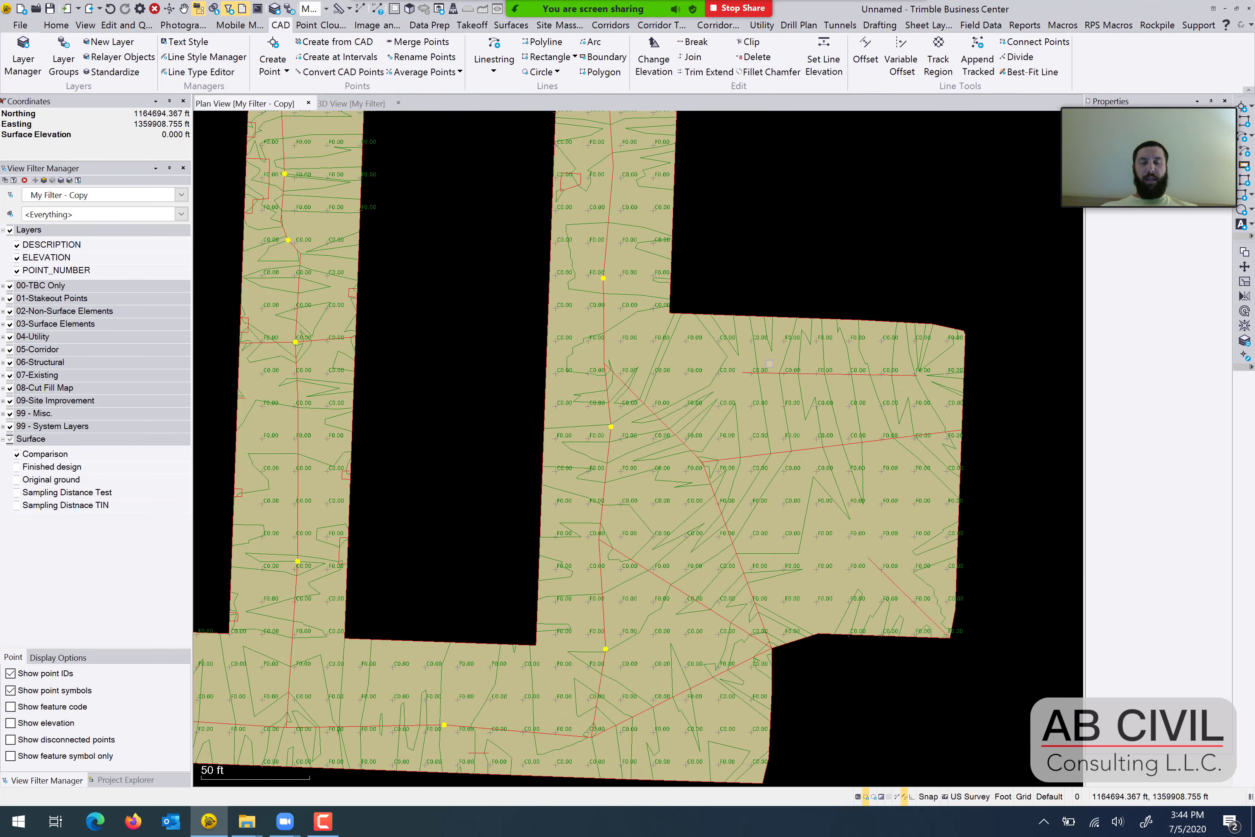
pyautogui.moveTo(752, 365)
pyautogui.mouseDown(button='middle')
pyautogui.moveTo(826, 592)
pyautogui.moveTo(817, 570)
pyautogui.mouseUp(button='middle')
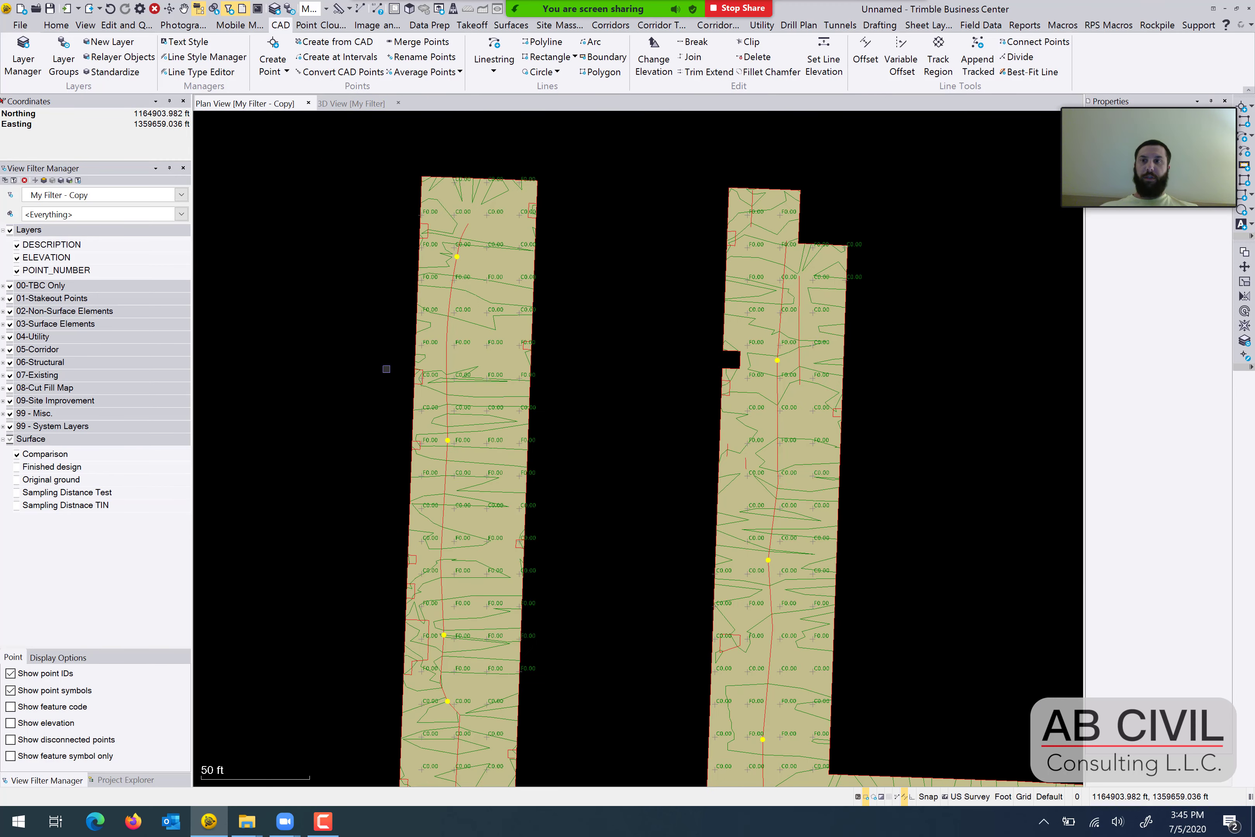
pyautogui.moveTo(447, 445); pyautogui.dragTo(440, 346, button='middle')
pyautogui.scroll(-2, 415, 367)
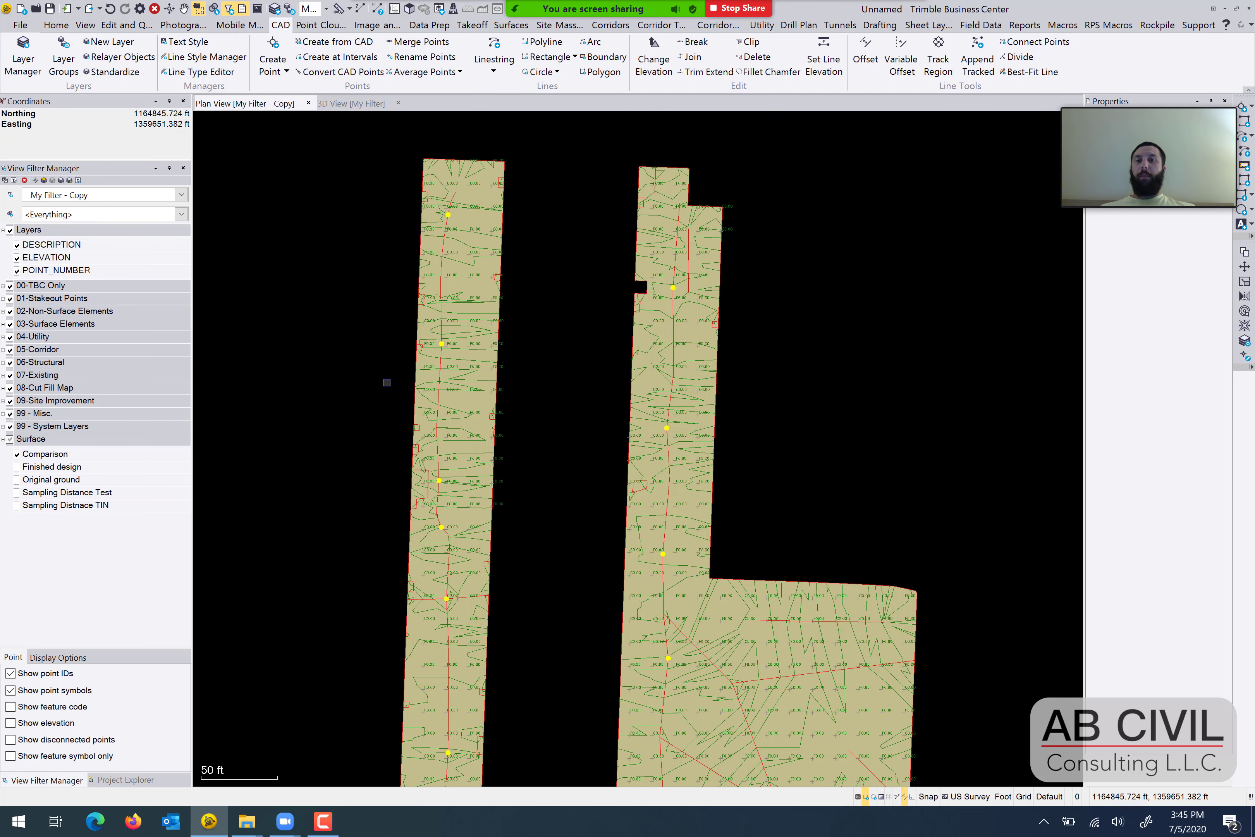
# Switch the Sampling Distnace TIN surface's rebuild method to By user and back to Auto.
pyautogui.moveTo(376, 396); pyautogui.dragTo(376, 367, button='middle')
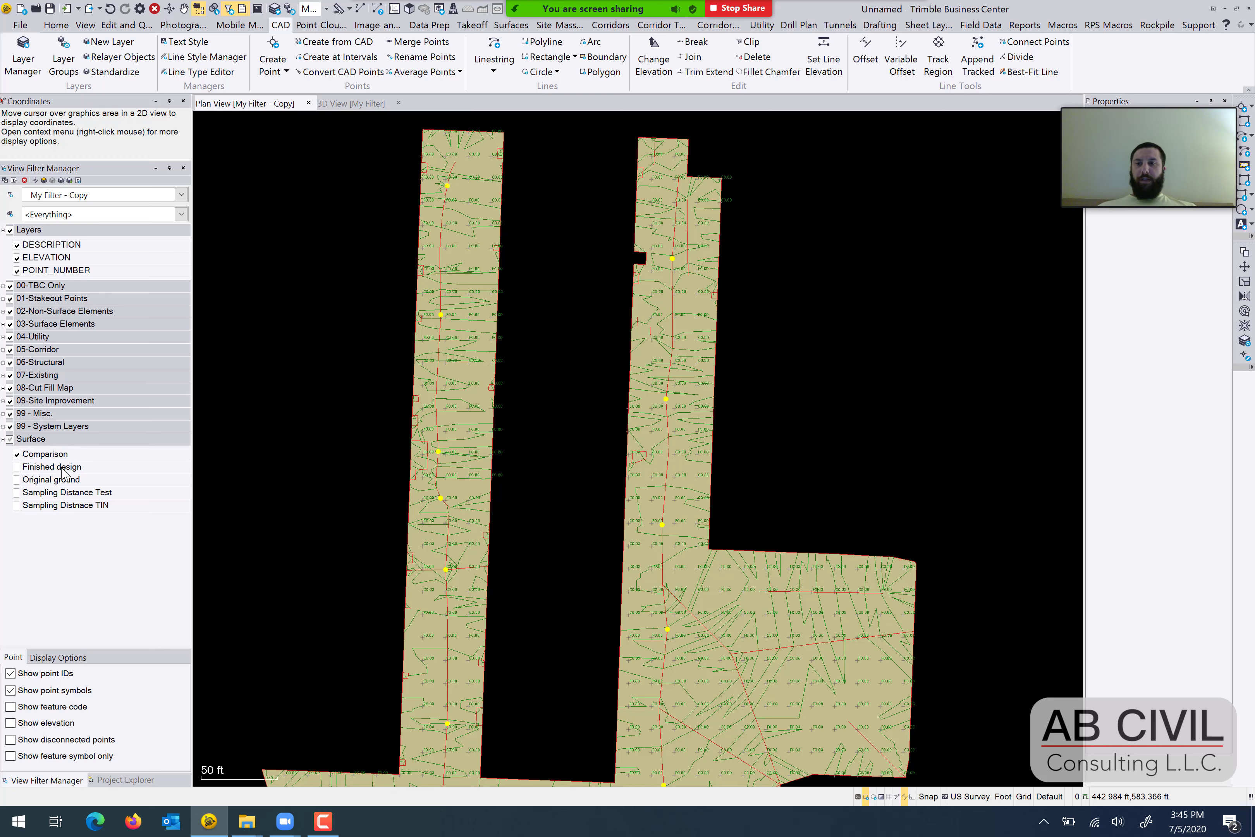
pyautogui.rightClick(24, 510)
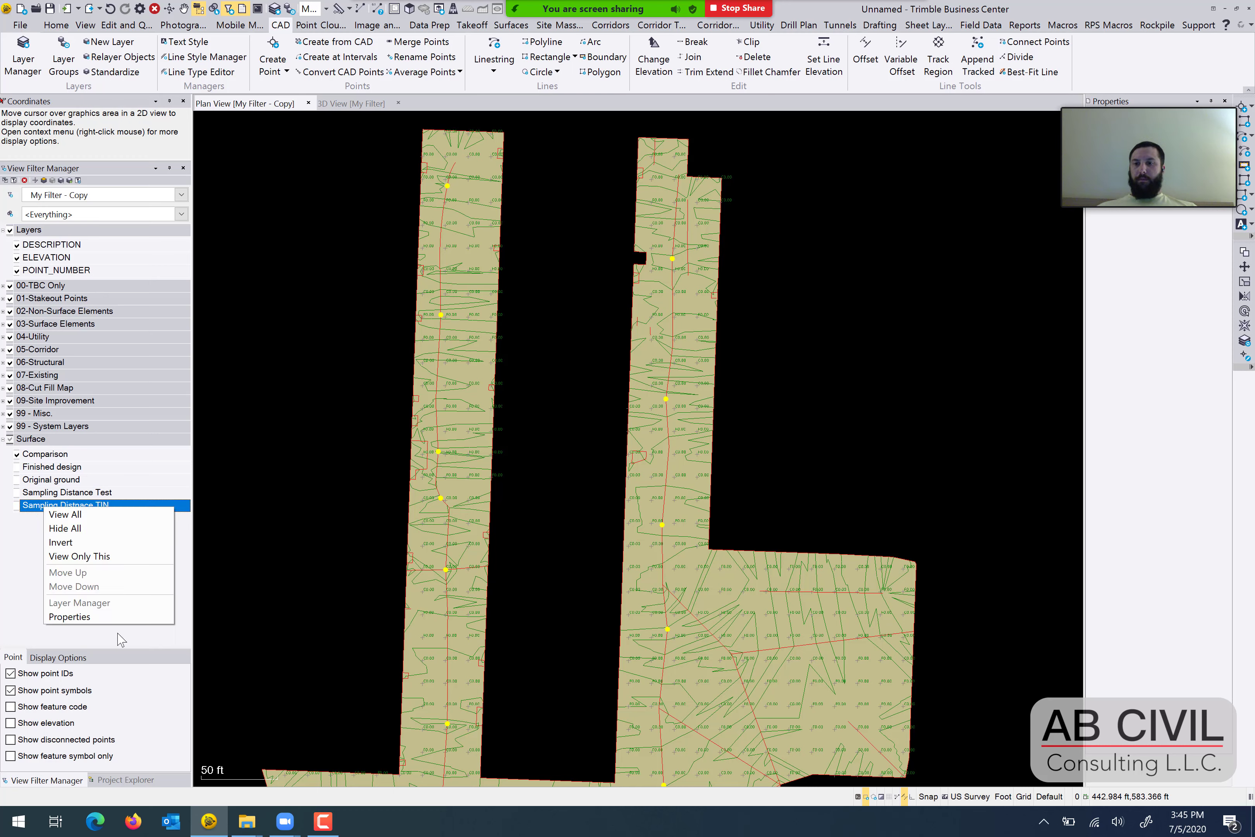
pyautogui.click(118, 619)
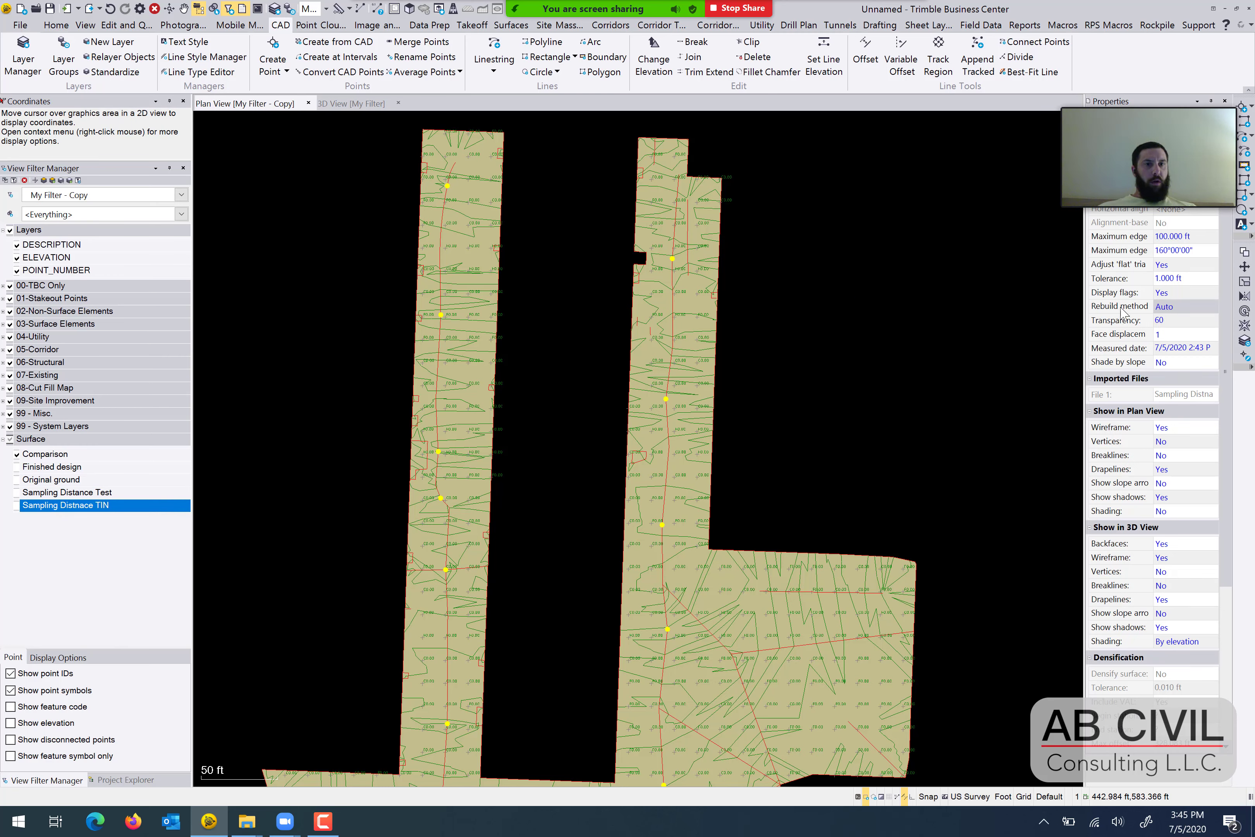
pyautogui.click(1179, 307)
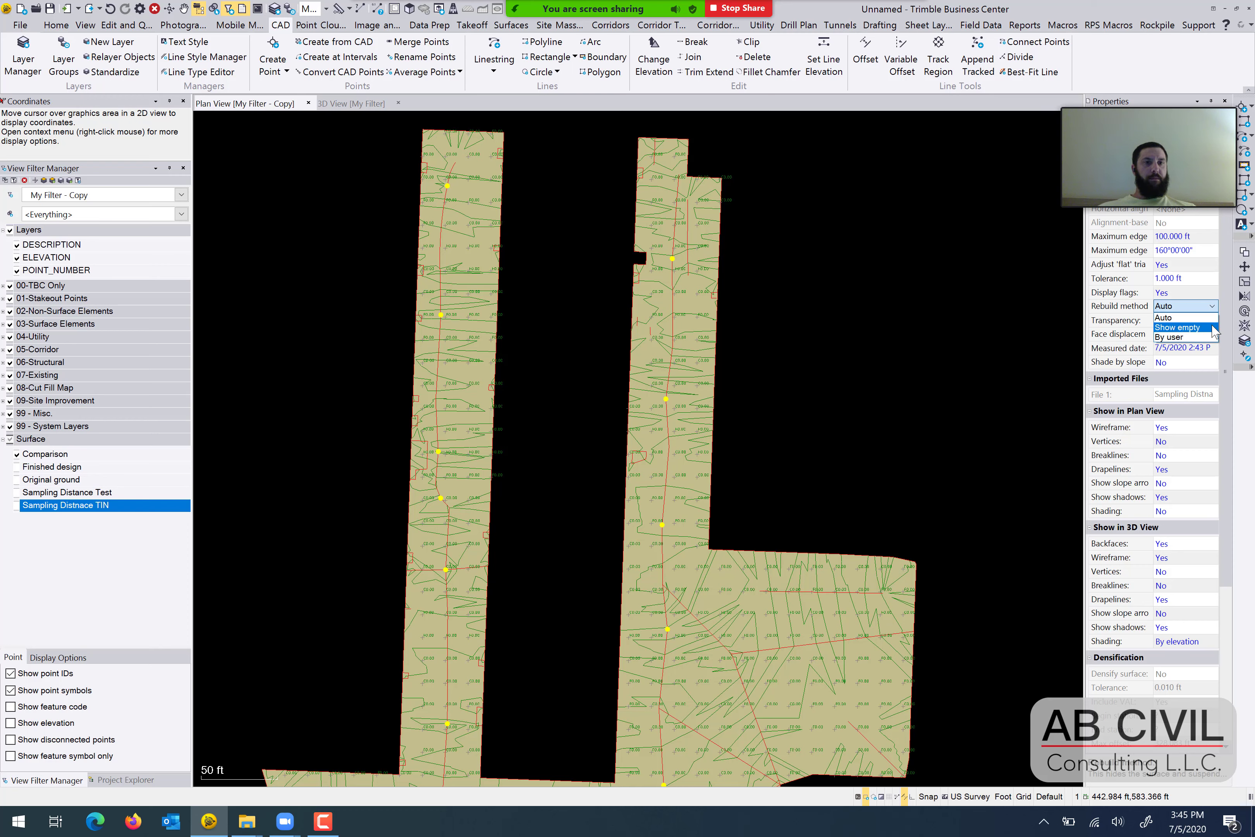
pyautogui.click(1195, 337)
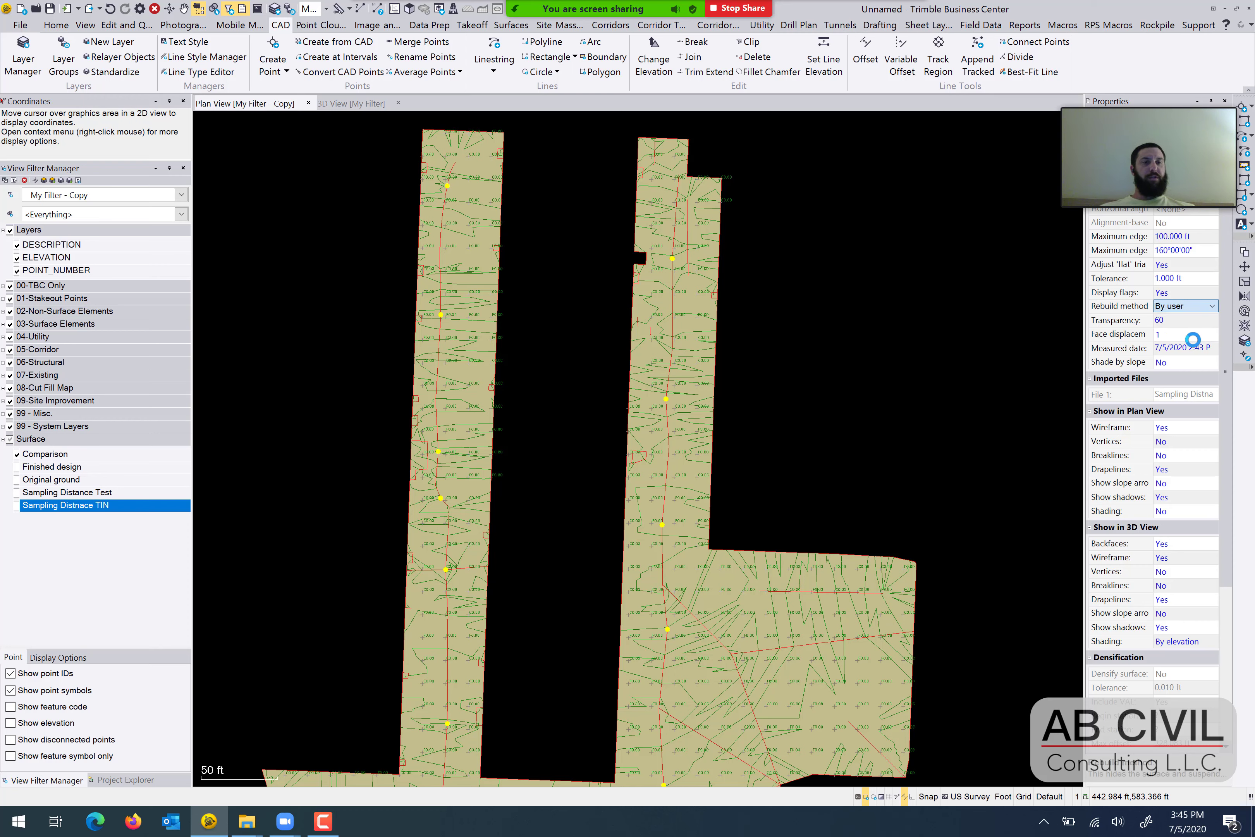
pyautogui.click(1190, 305)
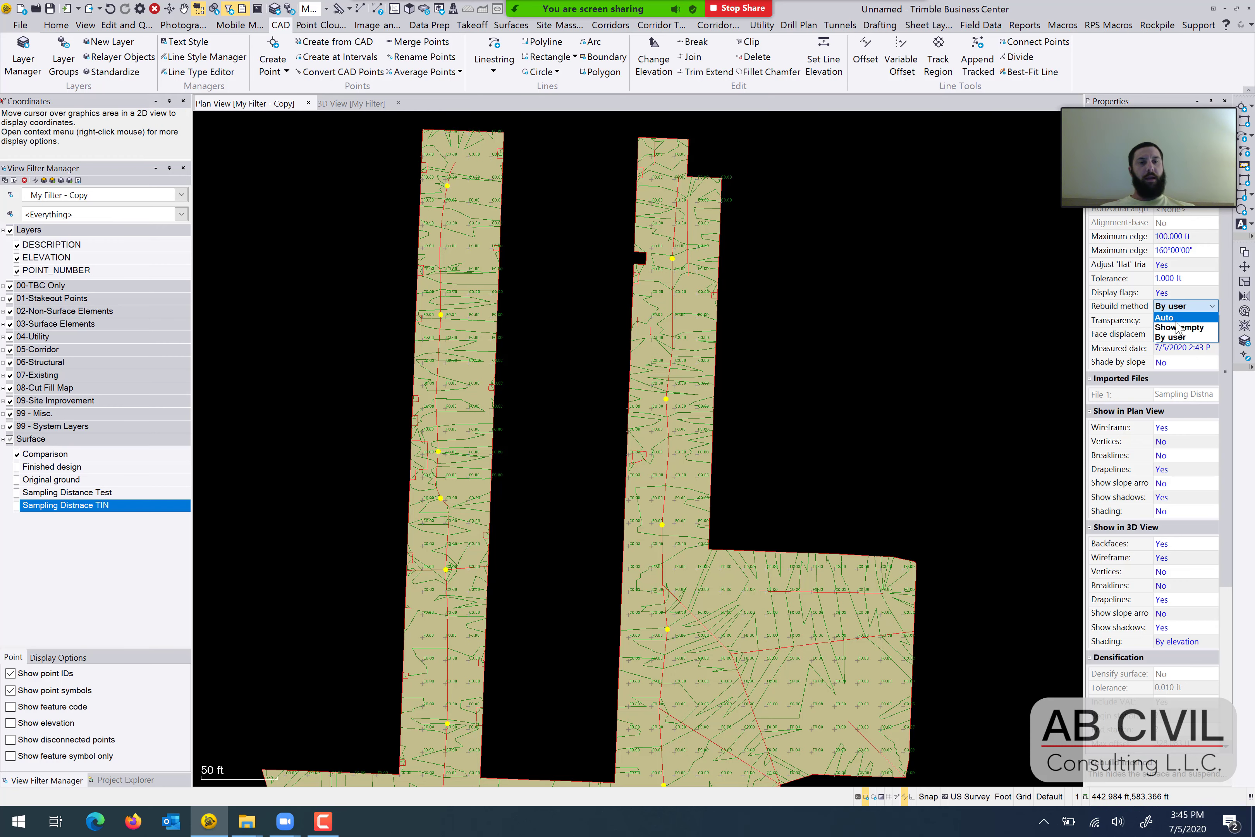
pyautogui.click(1176, 318)
pyautogui.click(873, 414)
pyautogui.scroll(-1, 873, 414)
pyautogui.moveTo(873, 414); pyautogui.dragTo(855, 391, button='middle')
pyautogui.scroll(-1, 858, 350)
pyautogui.scroll(2, 791, 428)
pyautogui.moveTo(790, 429); pyautogui.dragTo(855, 368, button='middle')
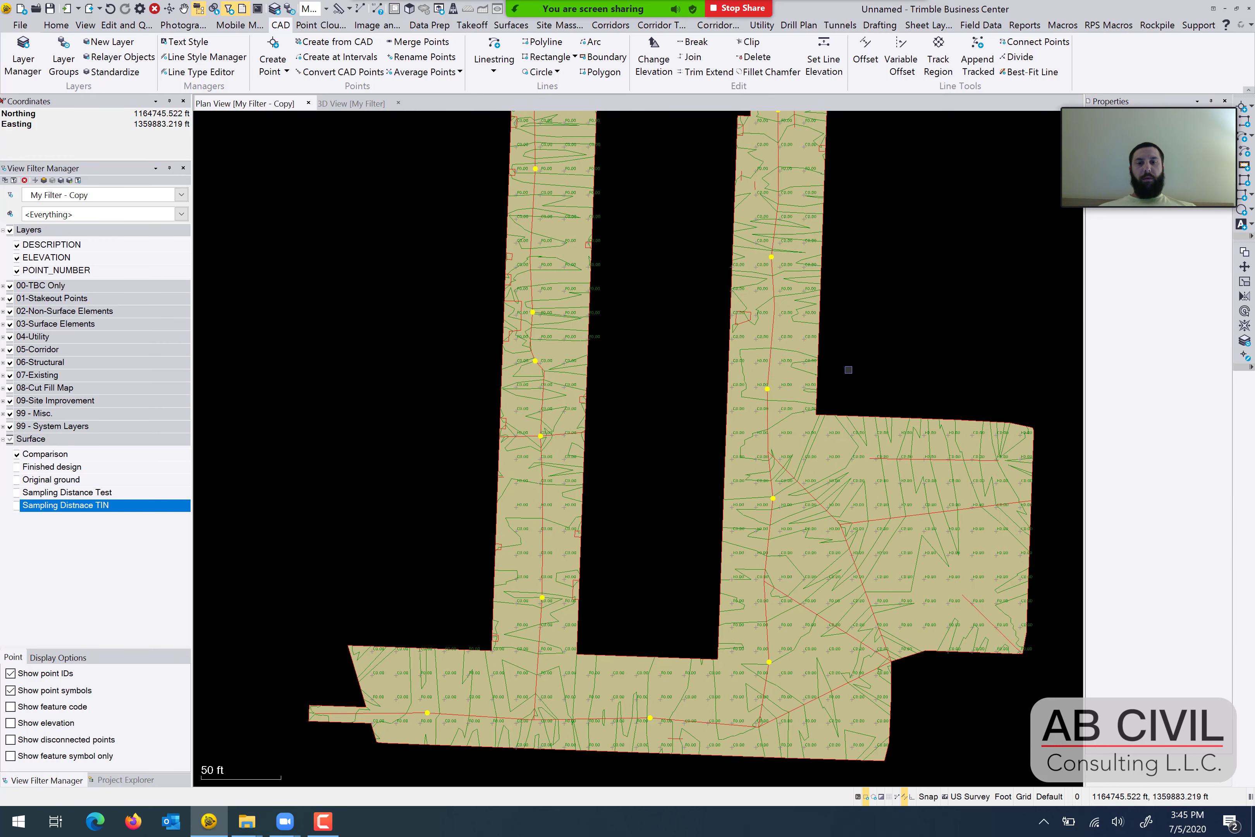
pyautogui.moveTo(786, 406); pyautogui.dragTo(801, 378, button='middle')
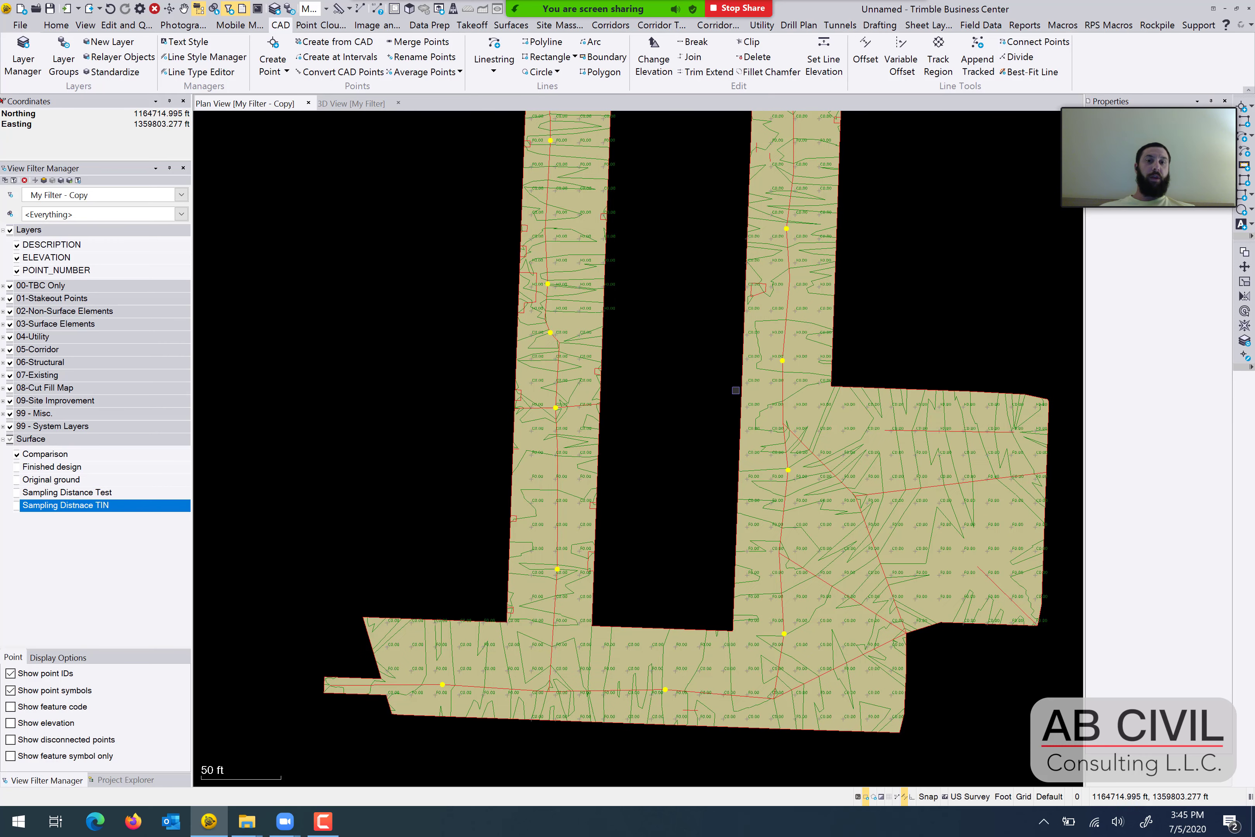
pyautogui.moveTo(735, 411); pyautogui.dragTo(744, 369, button='middle')
pyautogui.scroll(-1, 788, 306)
pyautogui.moveTo(748, 305); pyautogui.dragTo(742, 405, button='middle')
pyautogui.scroll(-1, 754, 363)
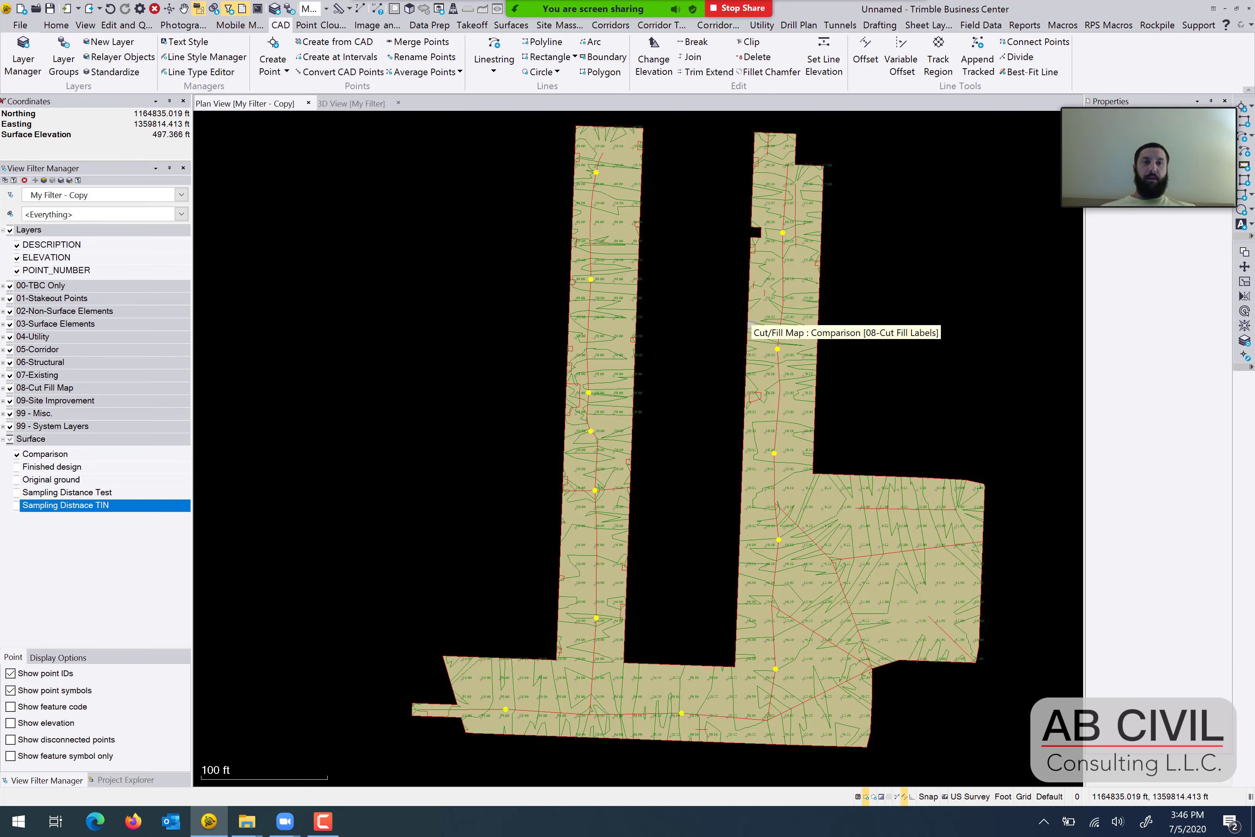
pyautogui.moveTo(707, 333); pyautogui.dragTo(684, 319, button='middle')
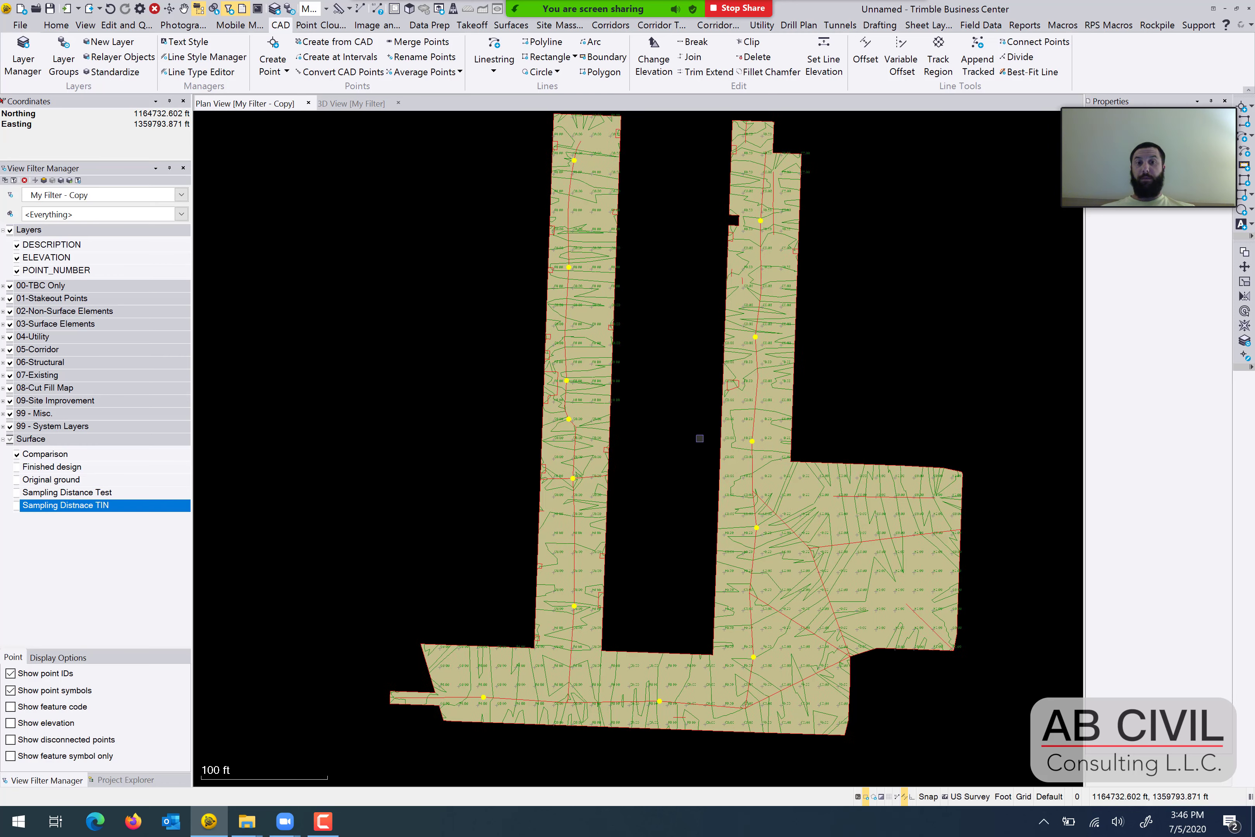
pyautogui.moveTo(692, 483)
pyautogui.mouseDown(button='middle')
pyautogui.moveTo(685, 439)
pyautogui.moveTo(682, 538)
pyautogui.mouseUp(button='middle')
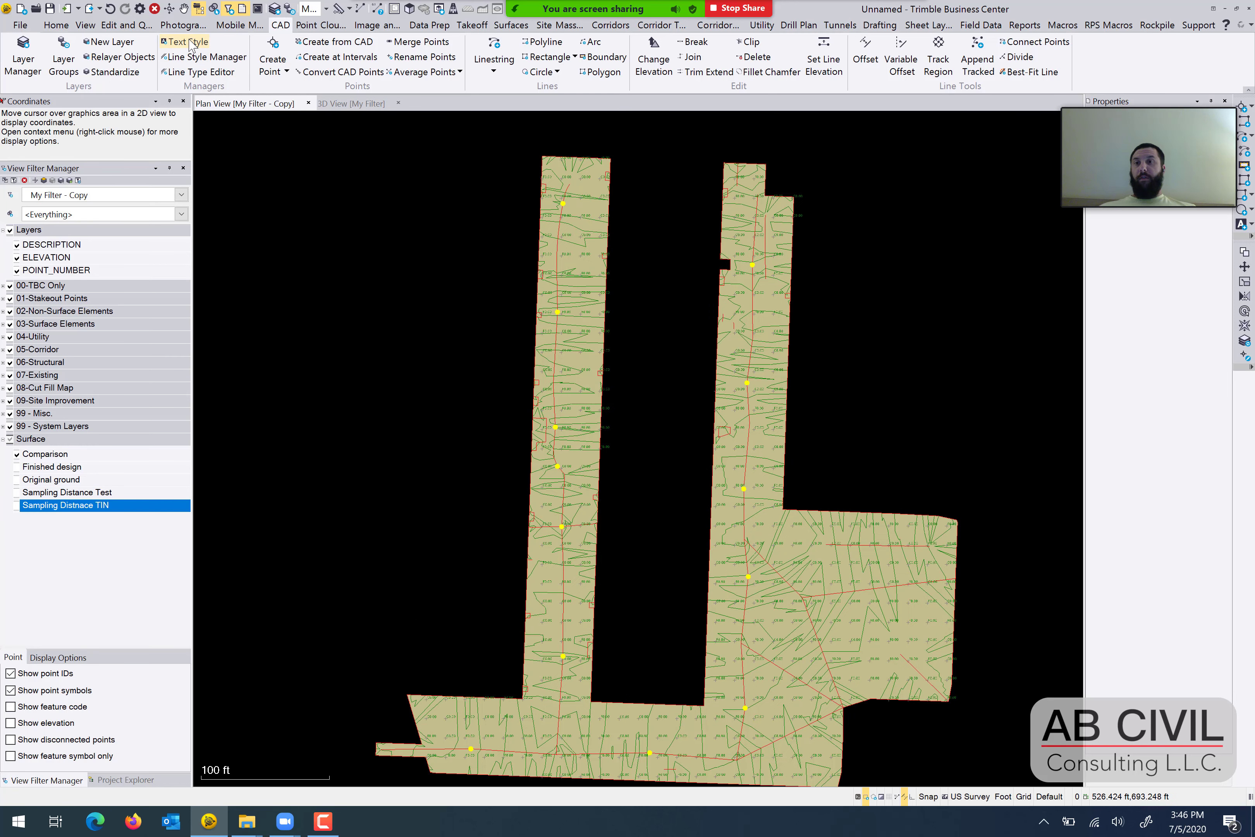
# Check the maximum sampling distance under the breakline approximation parameters in the project's surface settings.
pyautogui.click(141, 10)
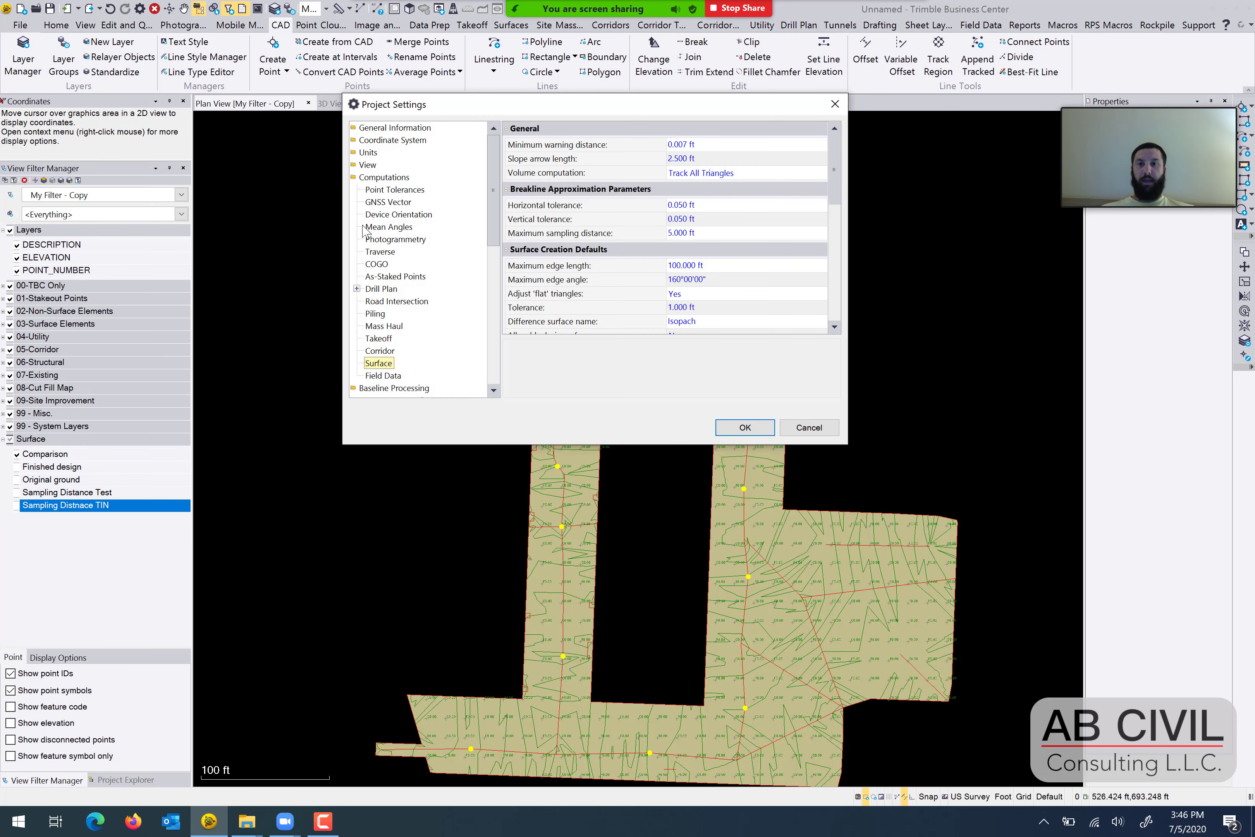
pyautogui.click(364, 178)
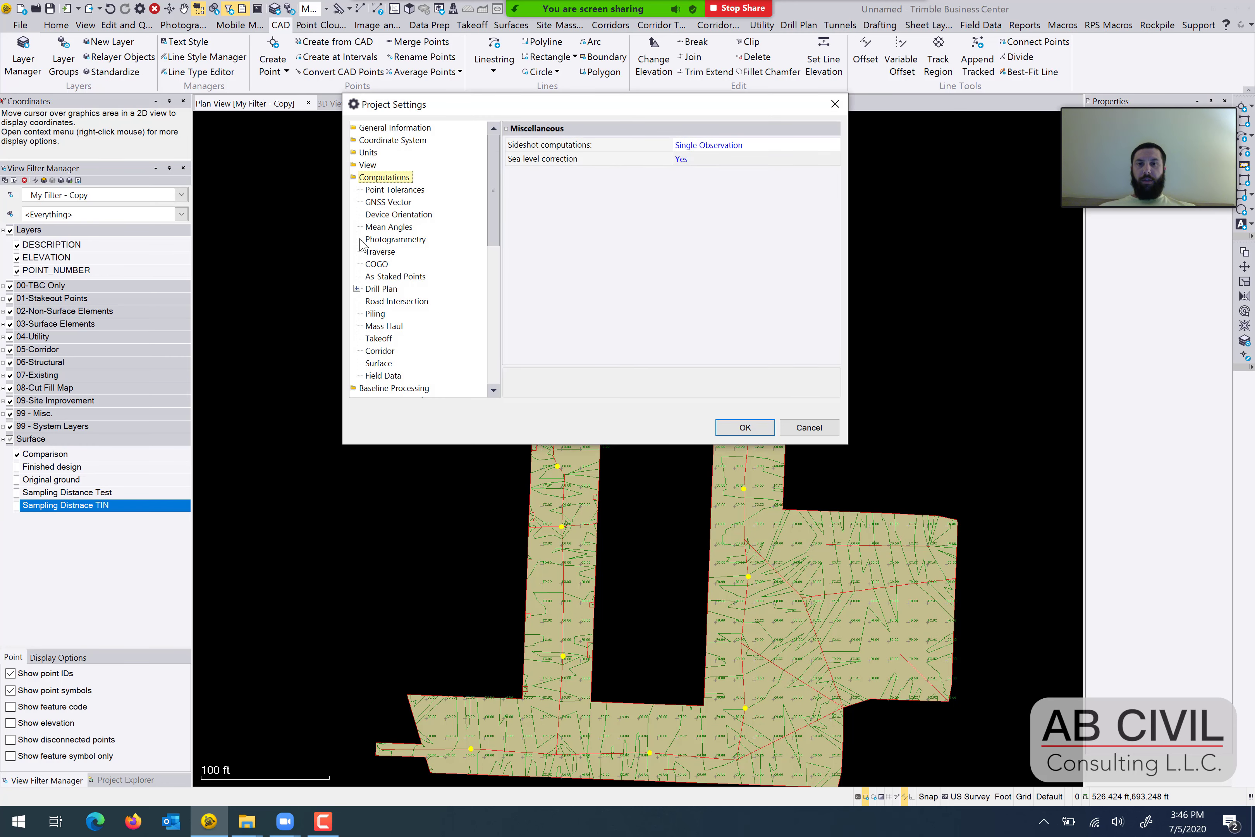
pyautogui.scroll(-1, 390, 354)
pyautogui.click(384, 350)
pyautogui.scroll(1, 384, 353)
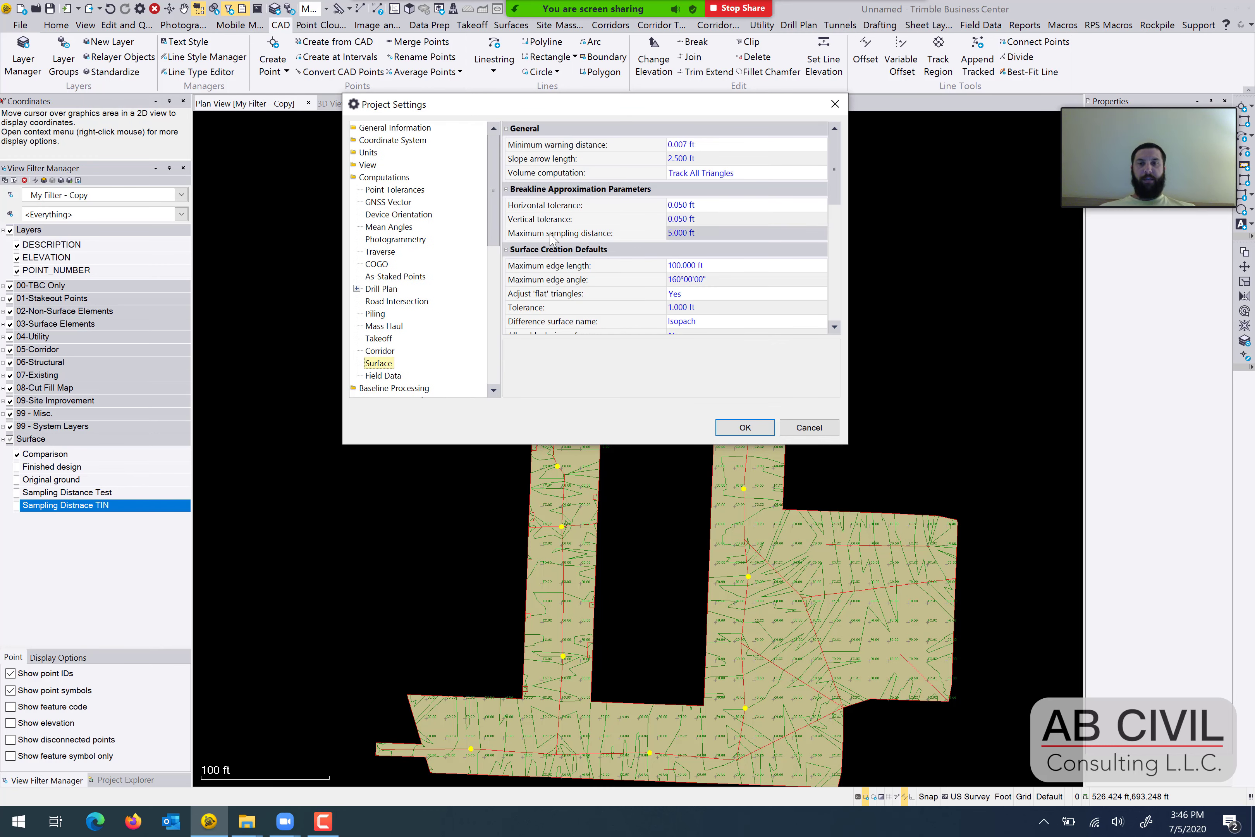
pyautogui.click(720, 232)
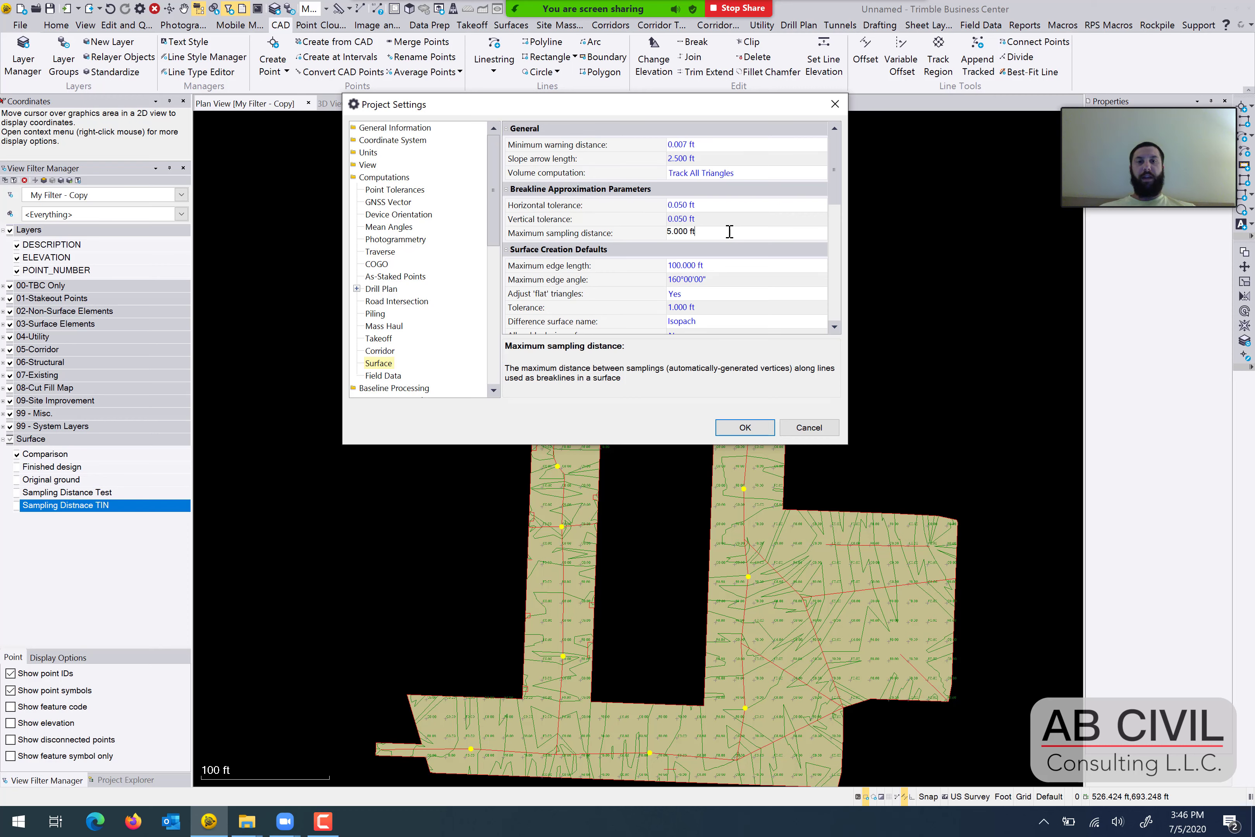
pyautogui.moveTo(730, 232); pyautogui.dragTo(659, 239)
pyautogui.click(744, 236)
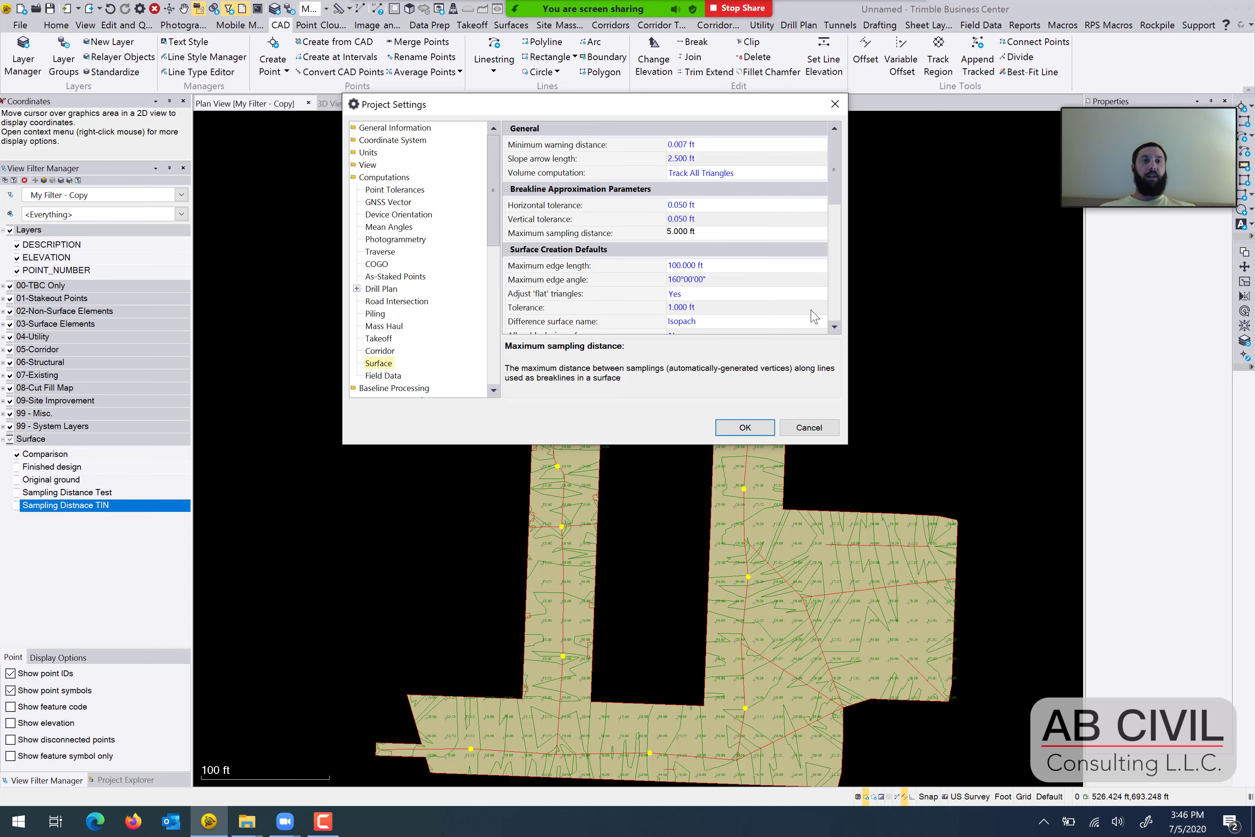
pyautogui.click(737, 427)
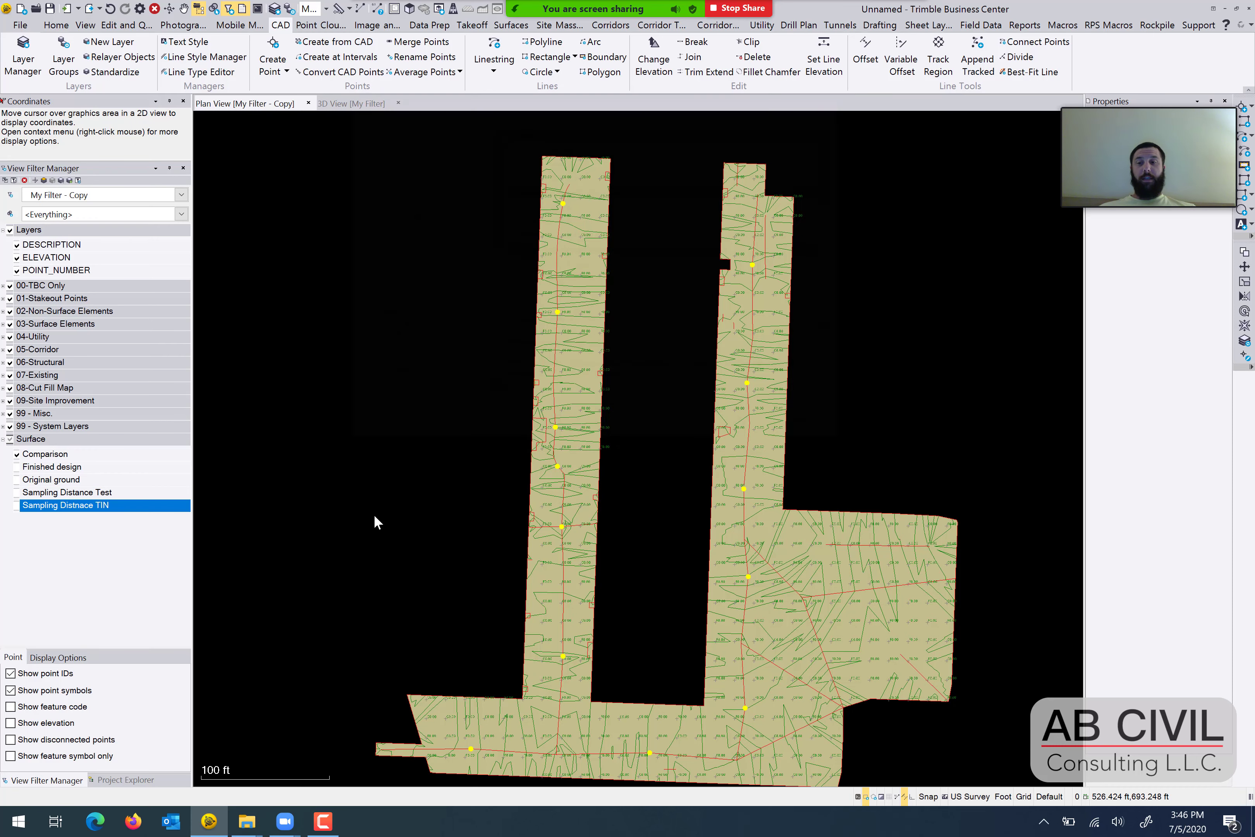
# Apply the My Filter view filter to the plan view to show the Sampling Distance Test surface's triangles.
pyautogui.click(181, 196)
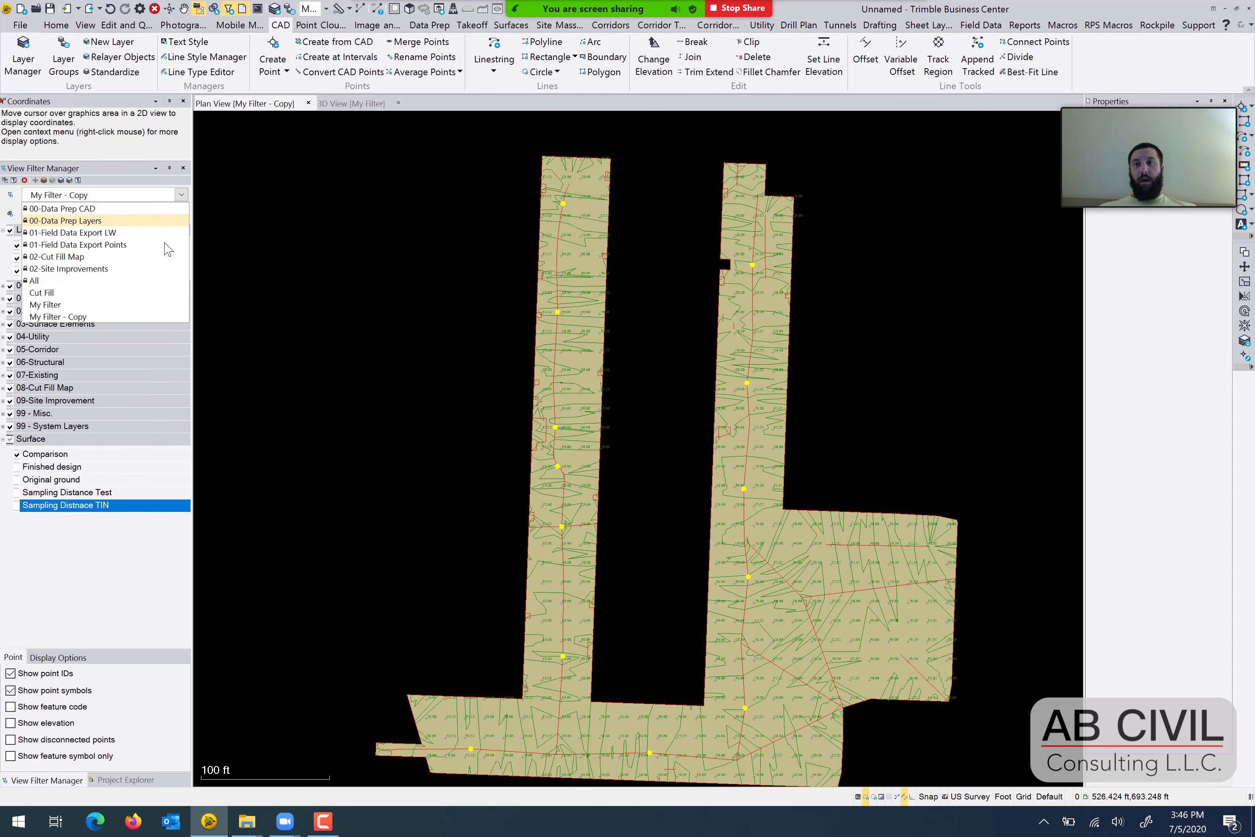
pyautogui.click(130, 310)
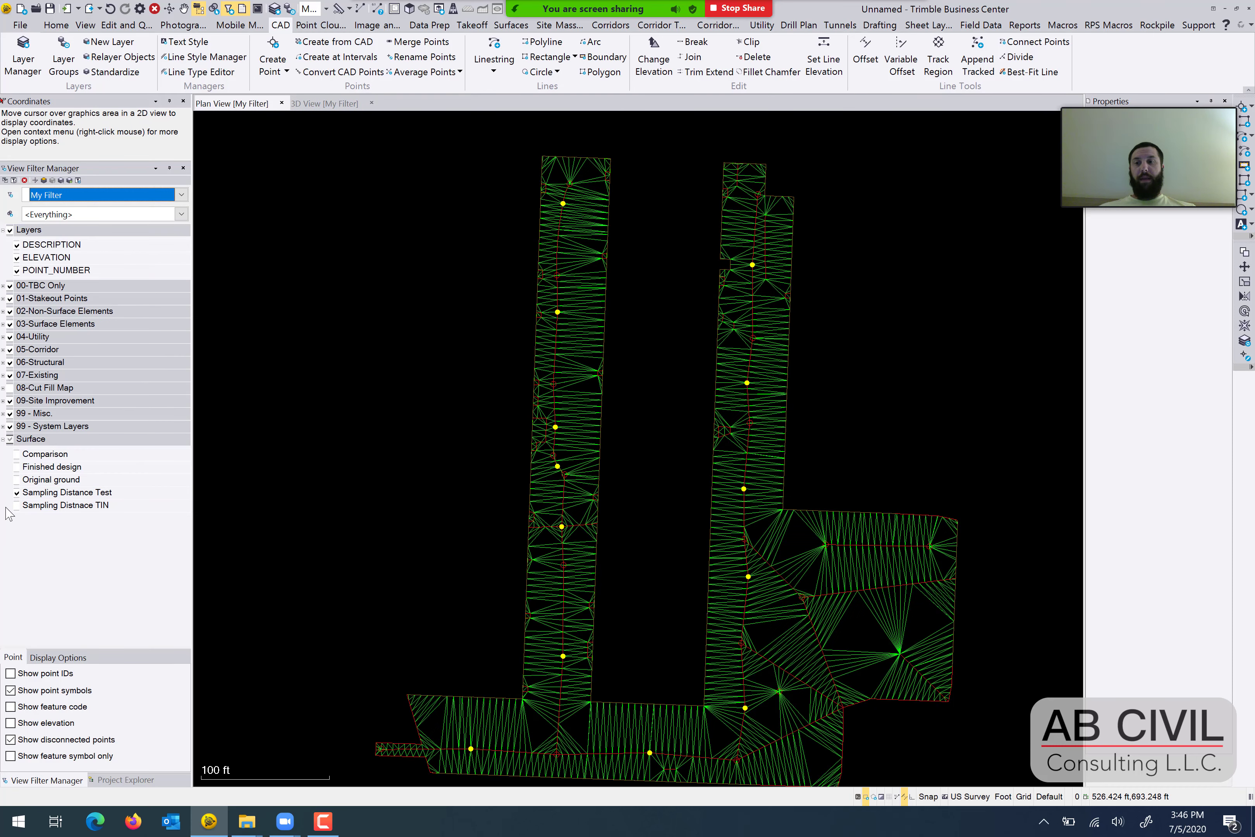
pyautogui.moveTo(445, 404); pyautogui.dragTo(415, 393, button='middle')
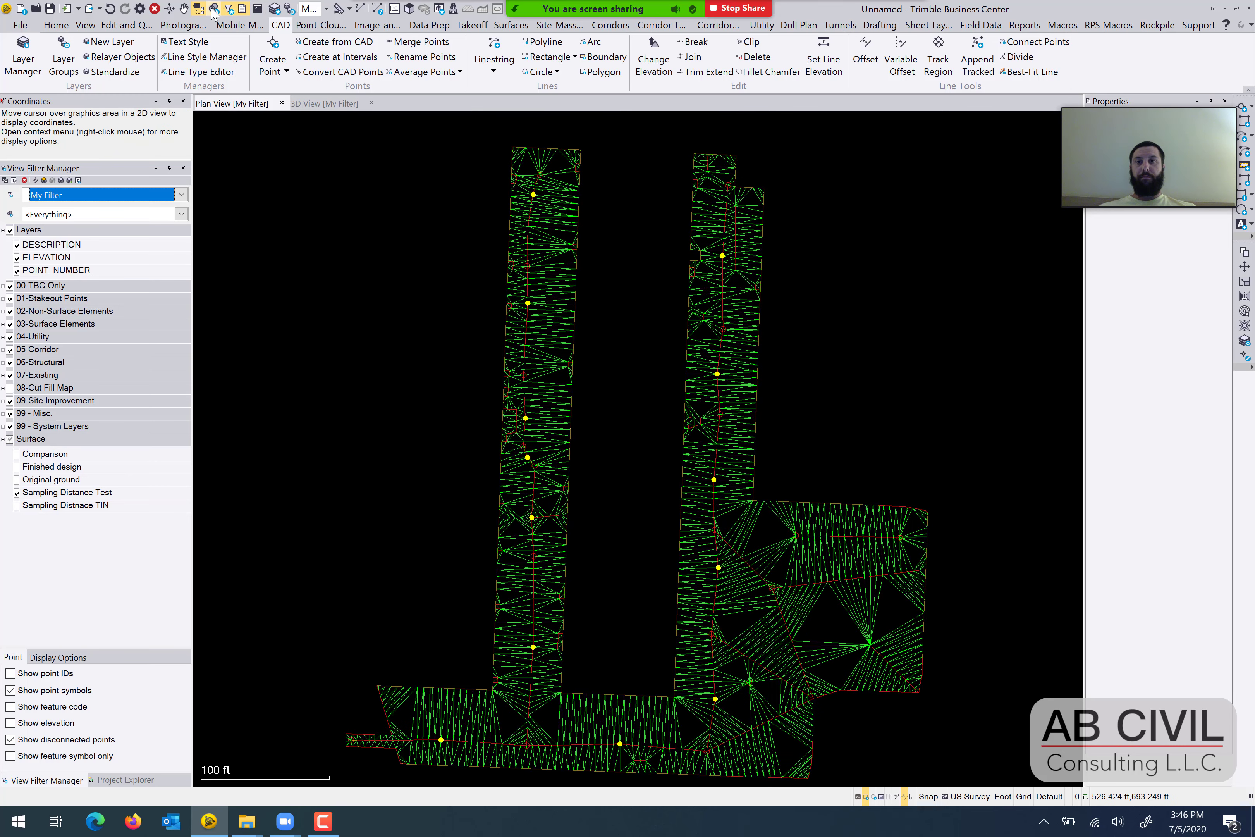
# Set the maximum sampling distance for breakline approximation to 10000 ft in the project's surface settings and apply it.
pyautogui.click(142, 10)
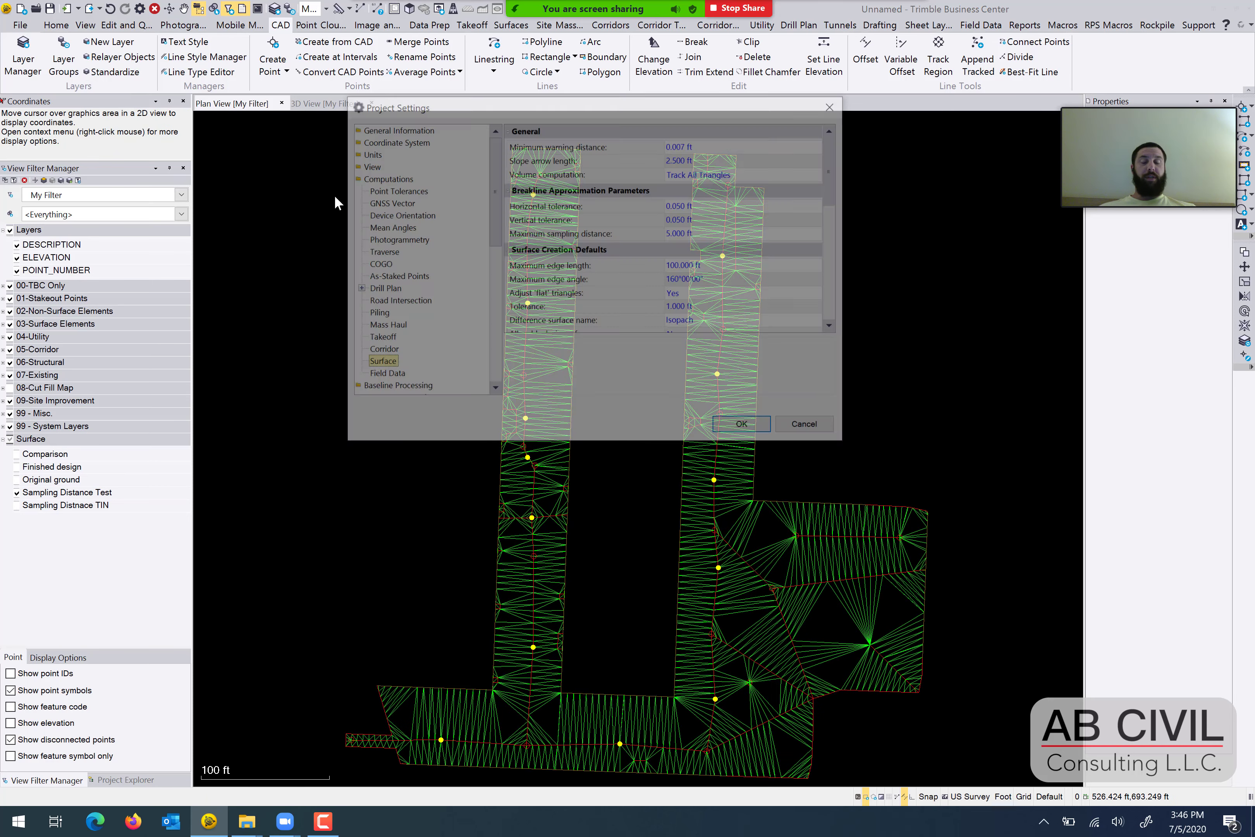
pyautogui.click(721, 239)
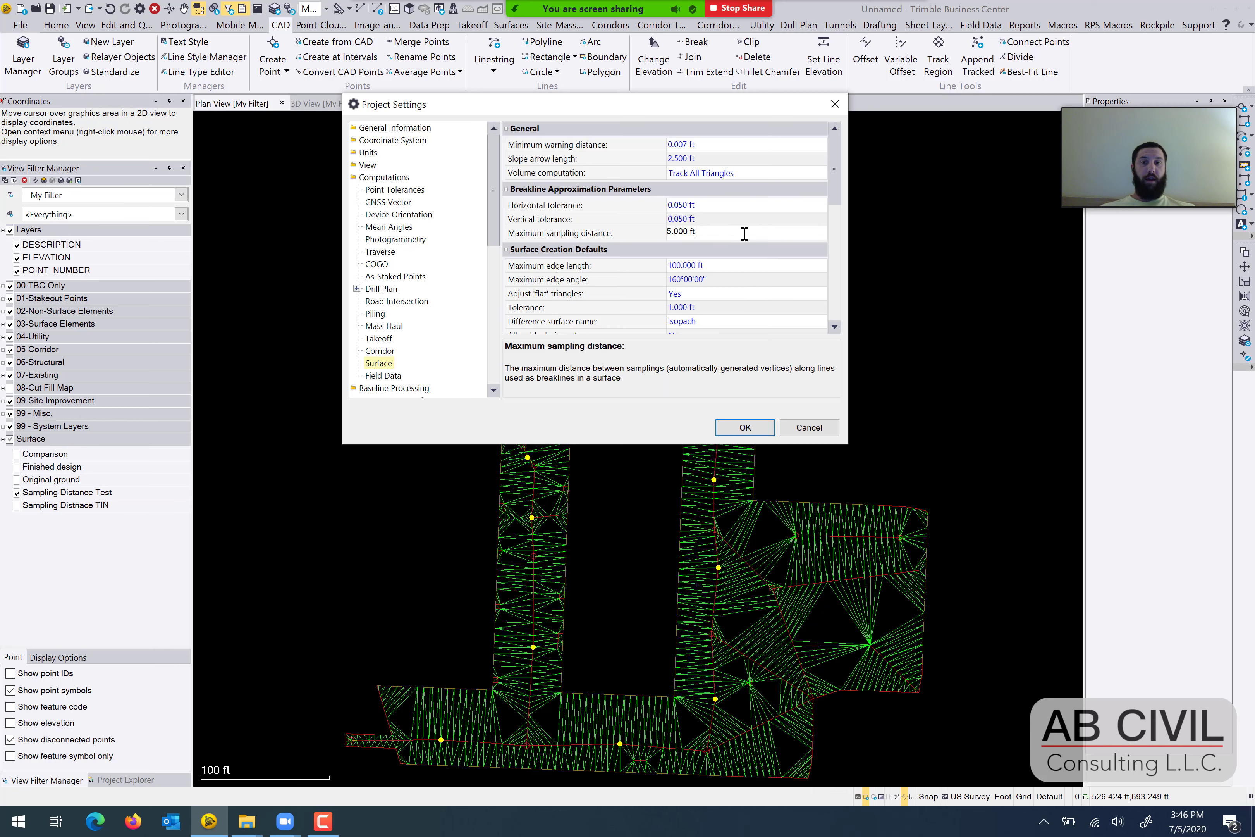
pyautogui.write('10000')
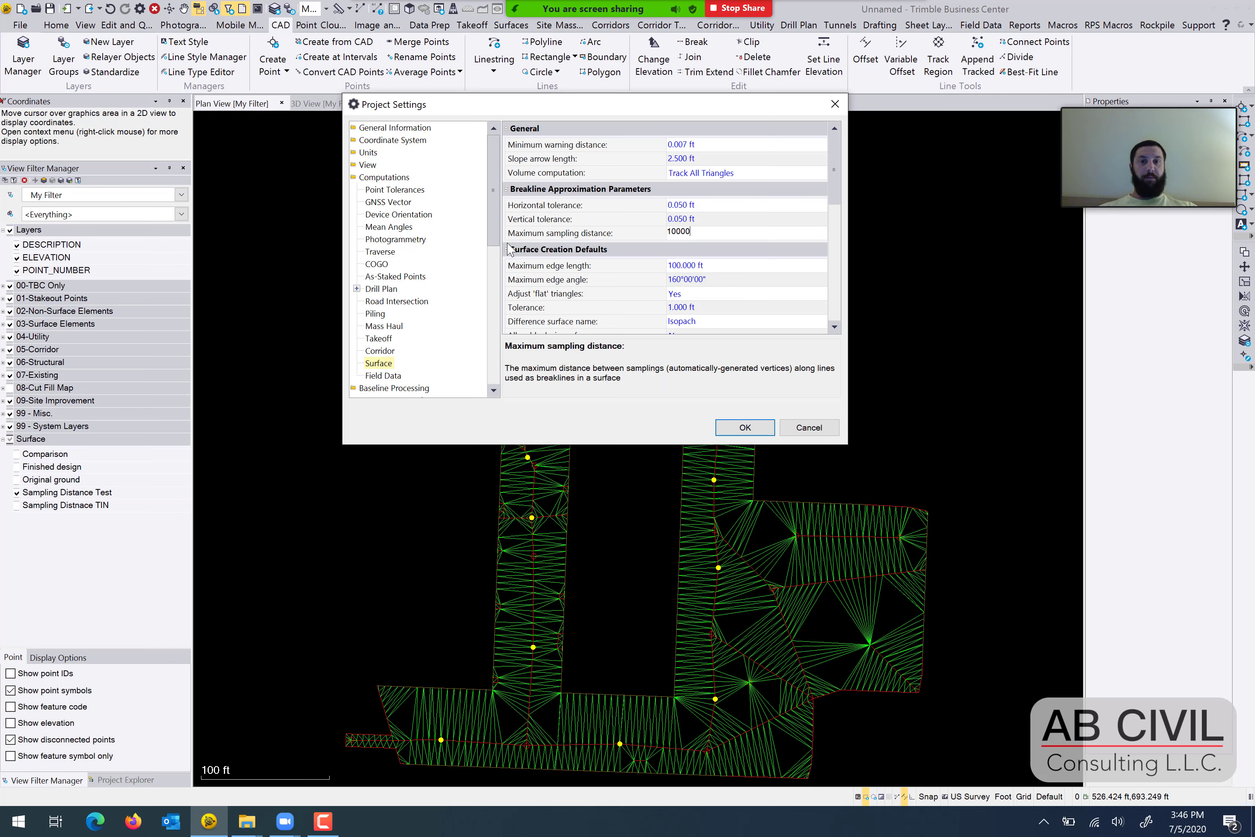
pyautogui.press('Return')
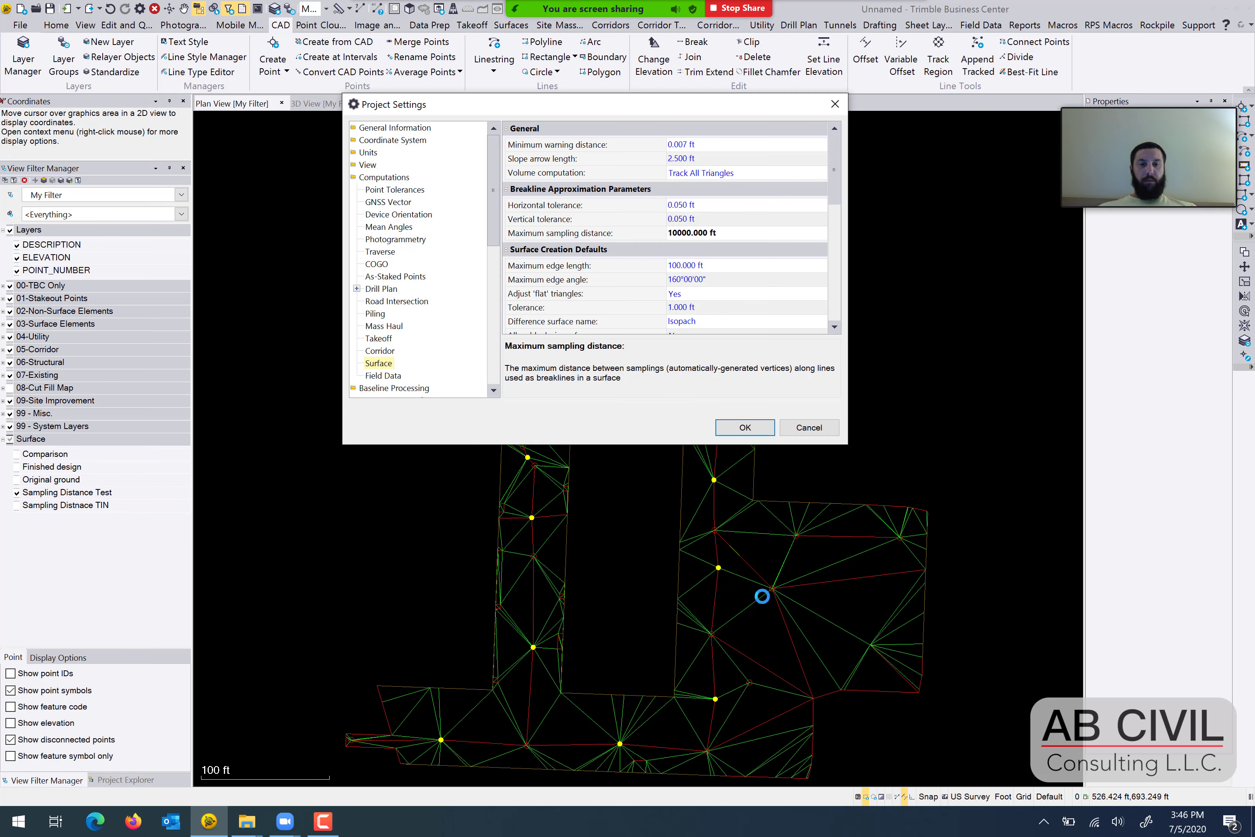
pyautogui.press('Return')
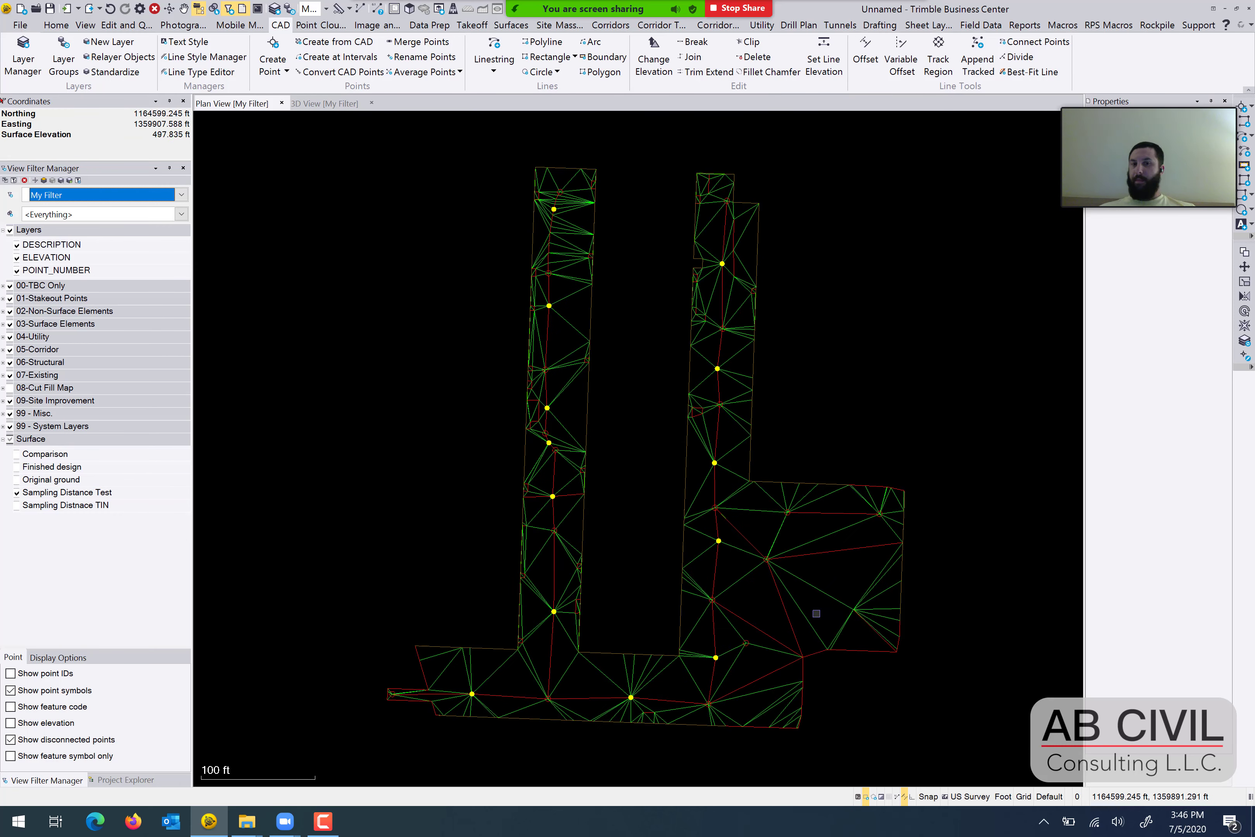
# Examine the rebuilt triangulation of the Sampling Distance Test surface across both arms and the eastern area.
pyautogui.moveTo(821, 603)
pyautogui.mouseDown(button='middle')
pyautogui.moveTo(817, 580)
pyautogui.moveTo(840, 593)
pyautogui.mouseUp(button='middle')
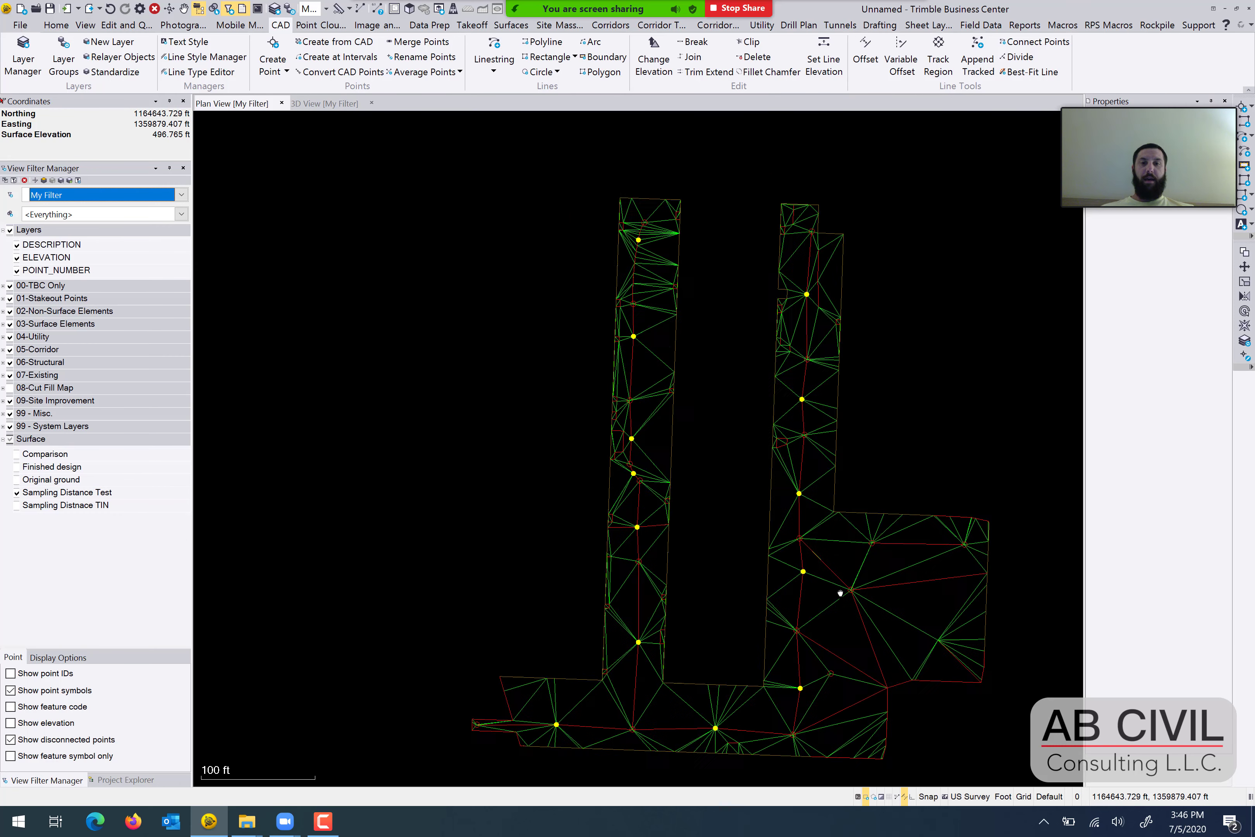
pyautogui.moveTo(710, 479); pyautogui.dragTo(604, 424, button='middle')
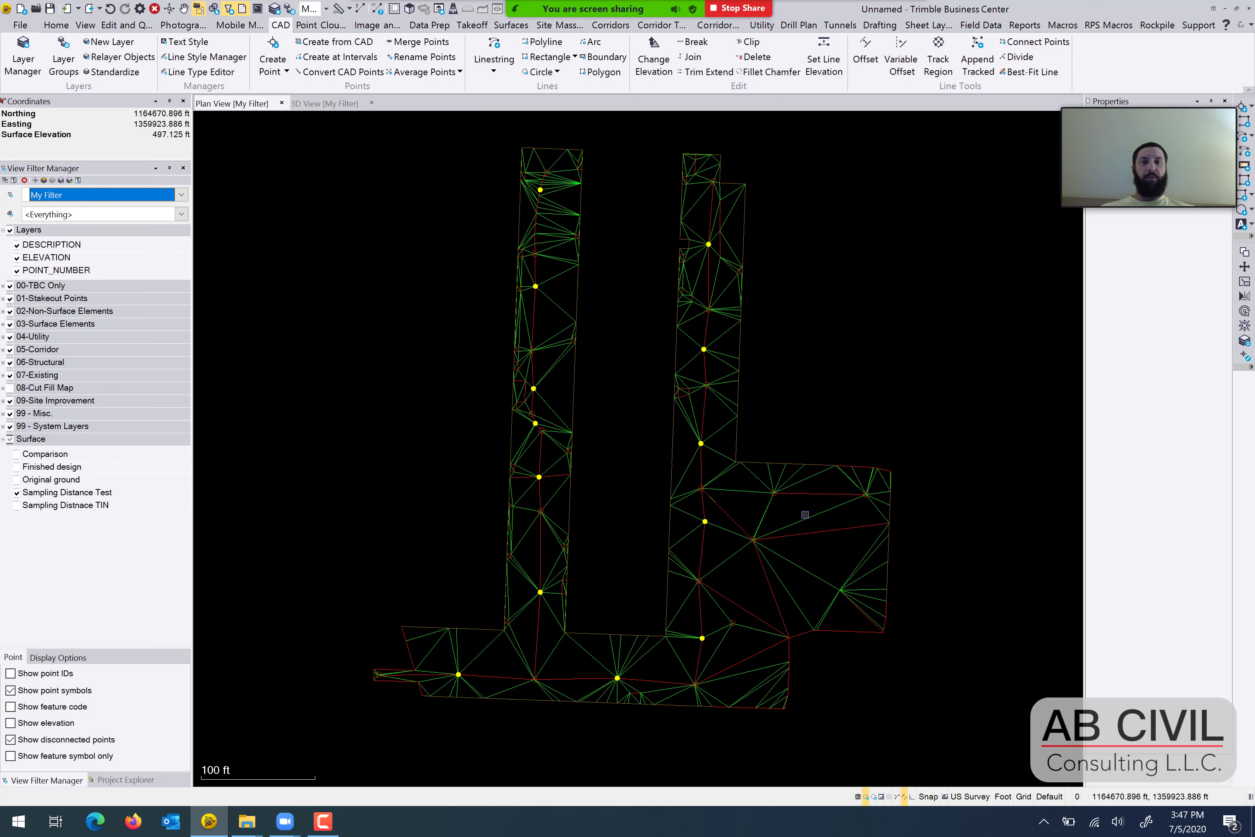
pyautogui.moveTo(923, 337); pyautogui.dragTo(900, 338, button='middle')
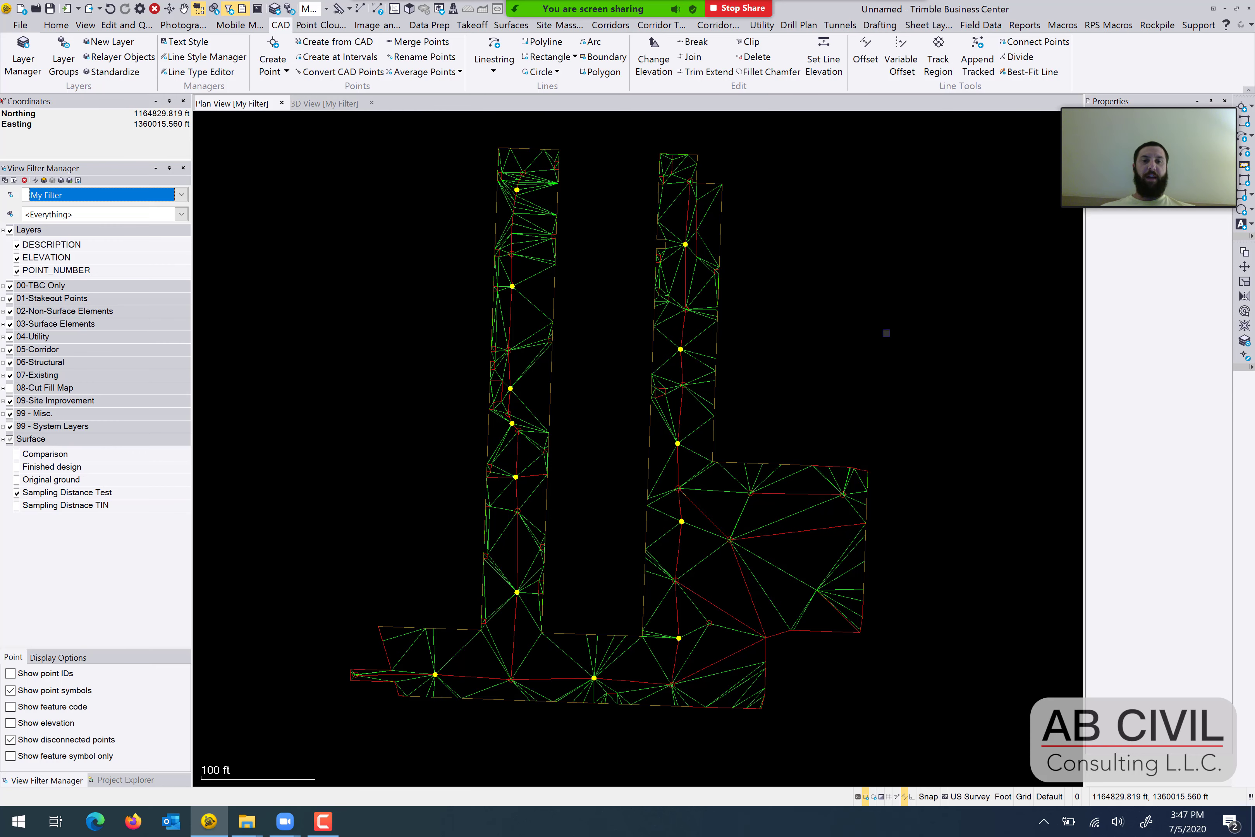
pyautogui.moveTo(891, 350); pyautogui.dragTo(877, 393, button='middle')
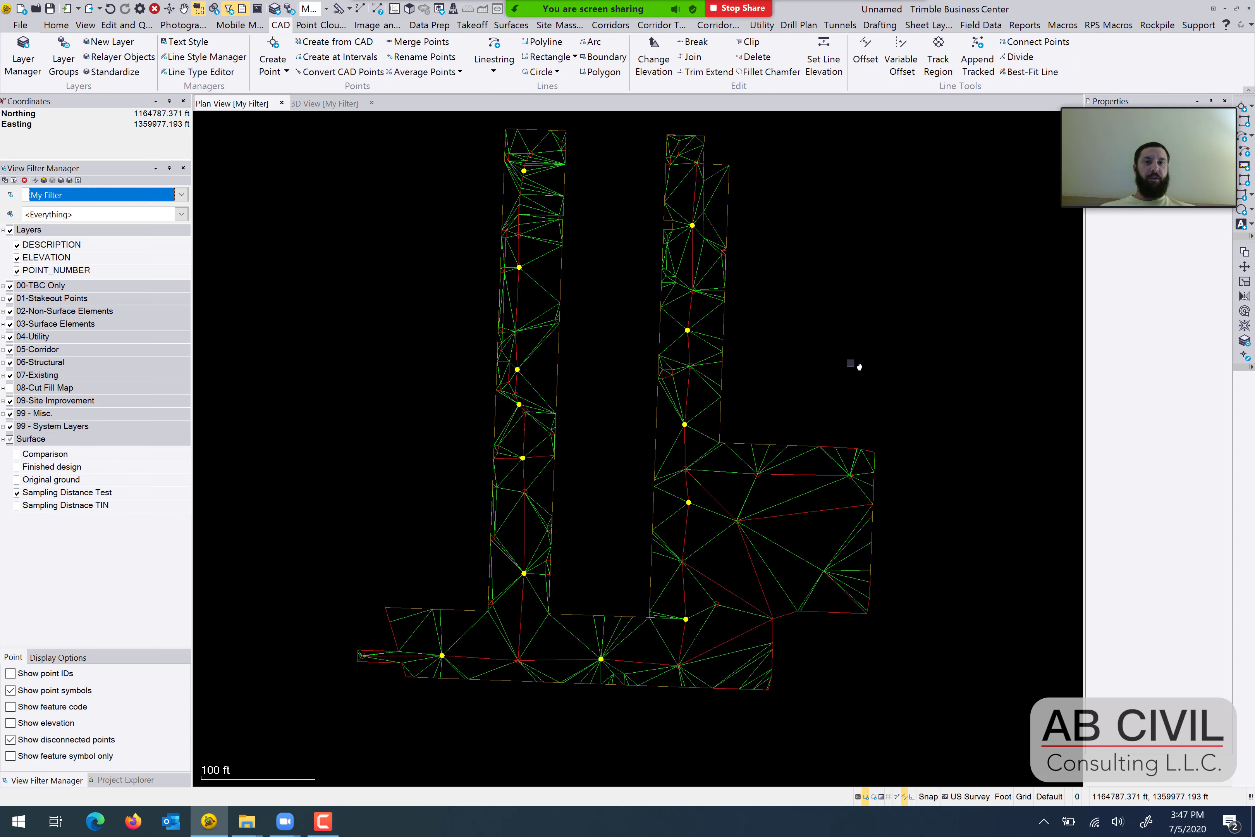
pyautogui.moveTo(854, 365)
pyautogui.mouseDown(button='middle')
pyautogui.moveTo(895, 391)
pyautogui.moveTo(911, 367)
pyautogui.moveTo(919, 392)
pyautogui.mouseUp(button='middle')
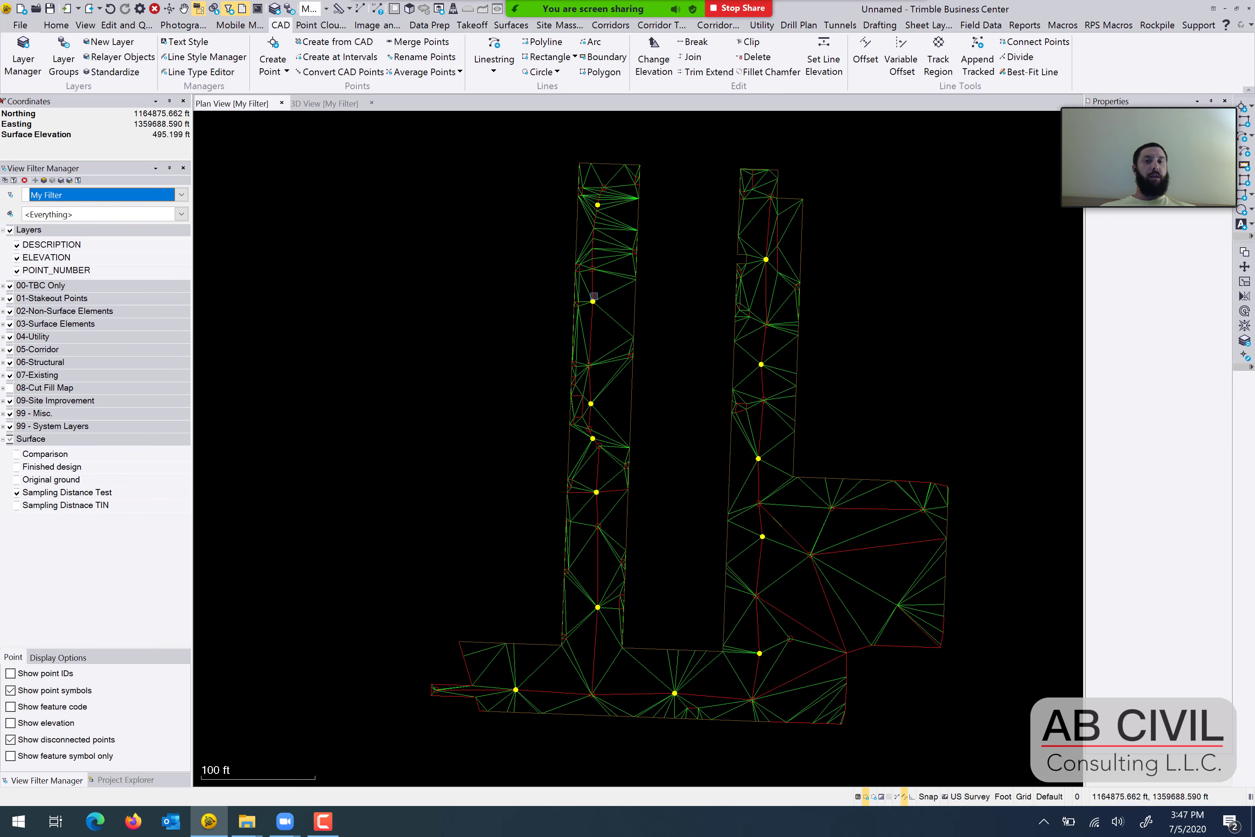
pyautogui.moveTo(885, 528); pyautogui.dragTo(837, 511, button='middle')
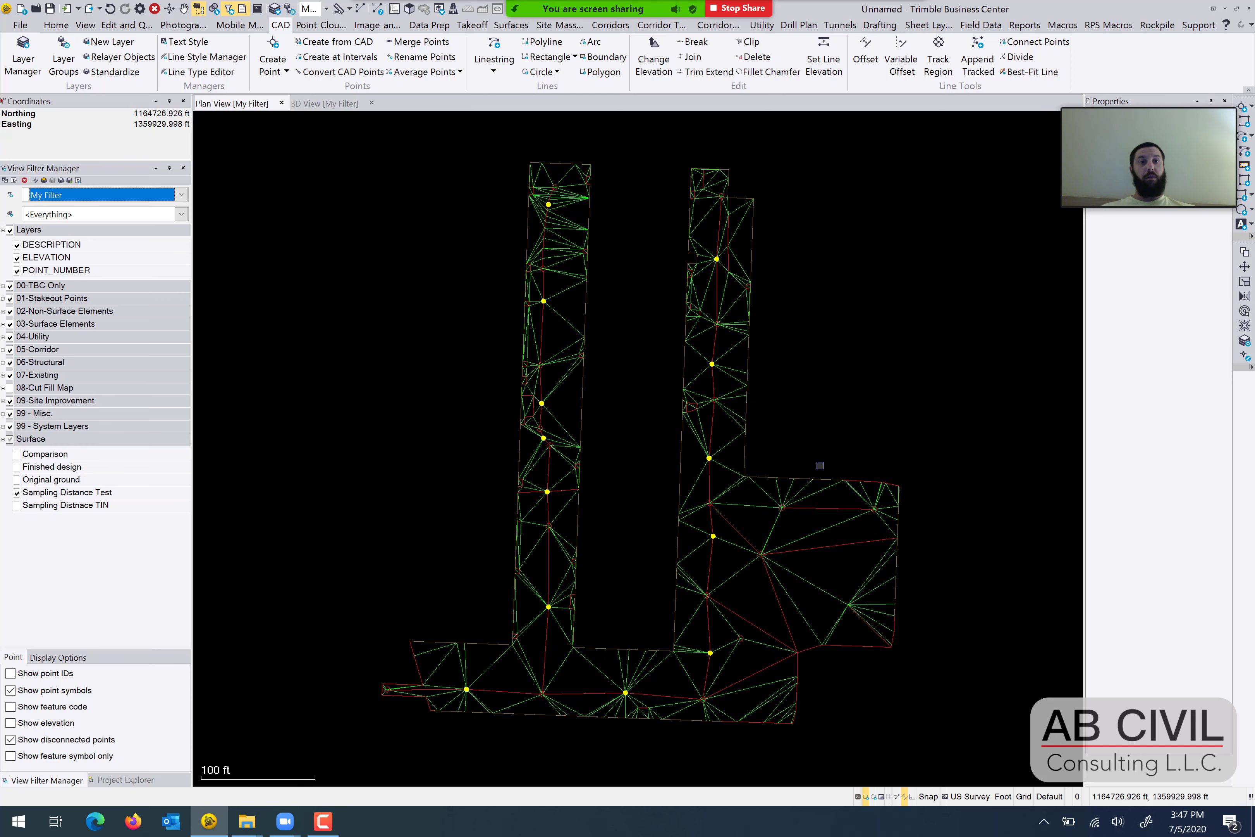